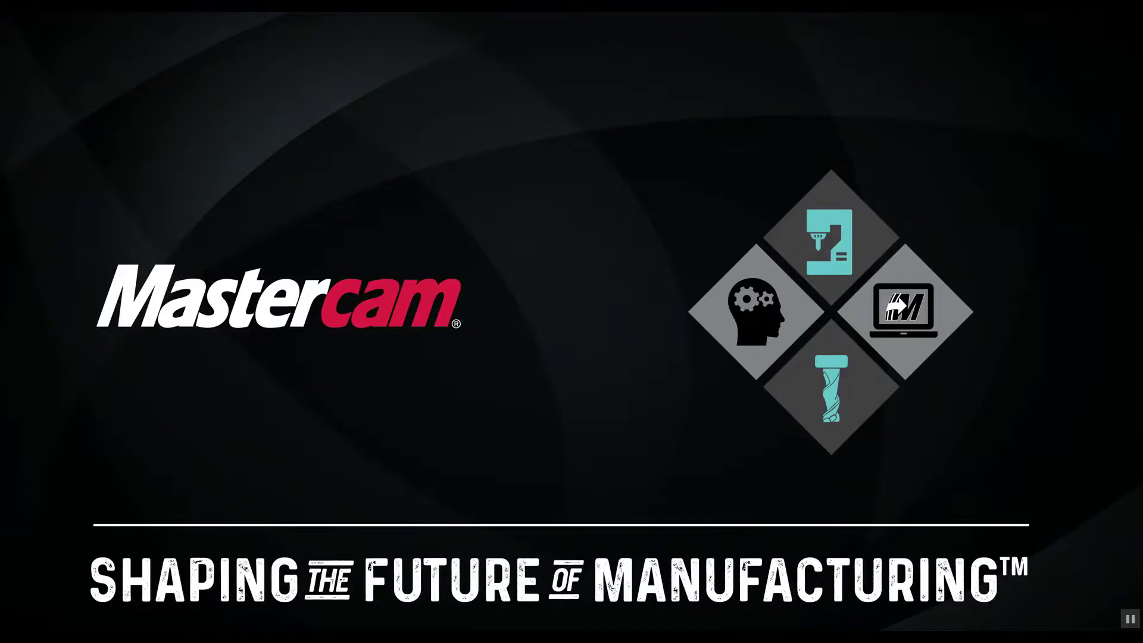
End the slide show and switch to the section 4A file in Mastercam, showing the start of its toolpath operations list.
key("Escape")
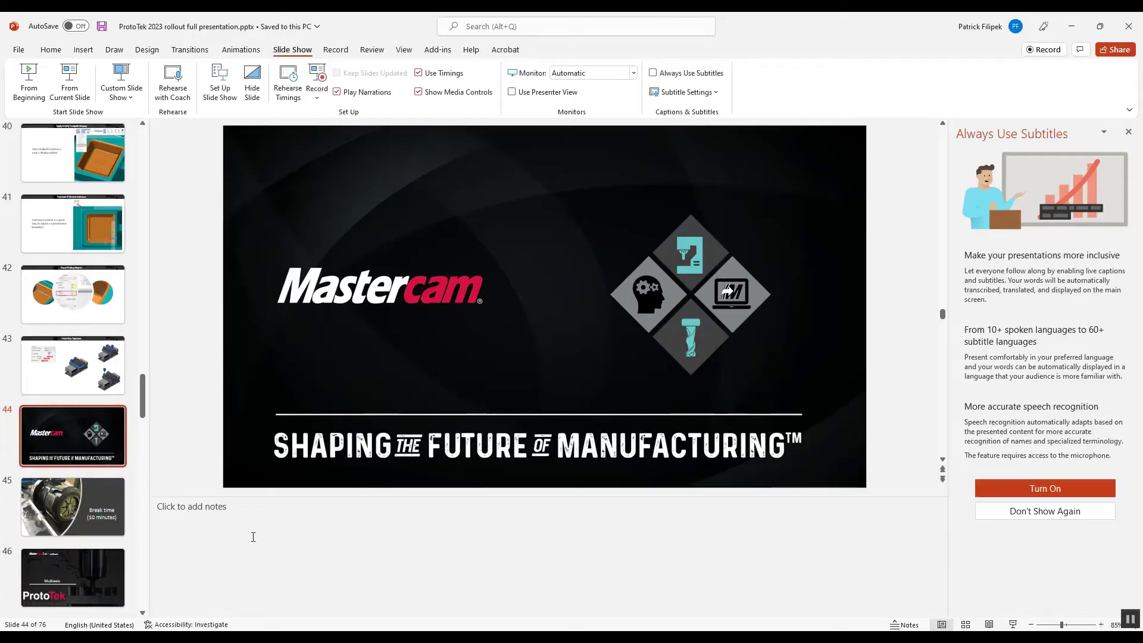
mouse_move(511, 625)
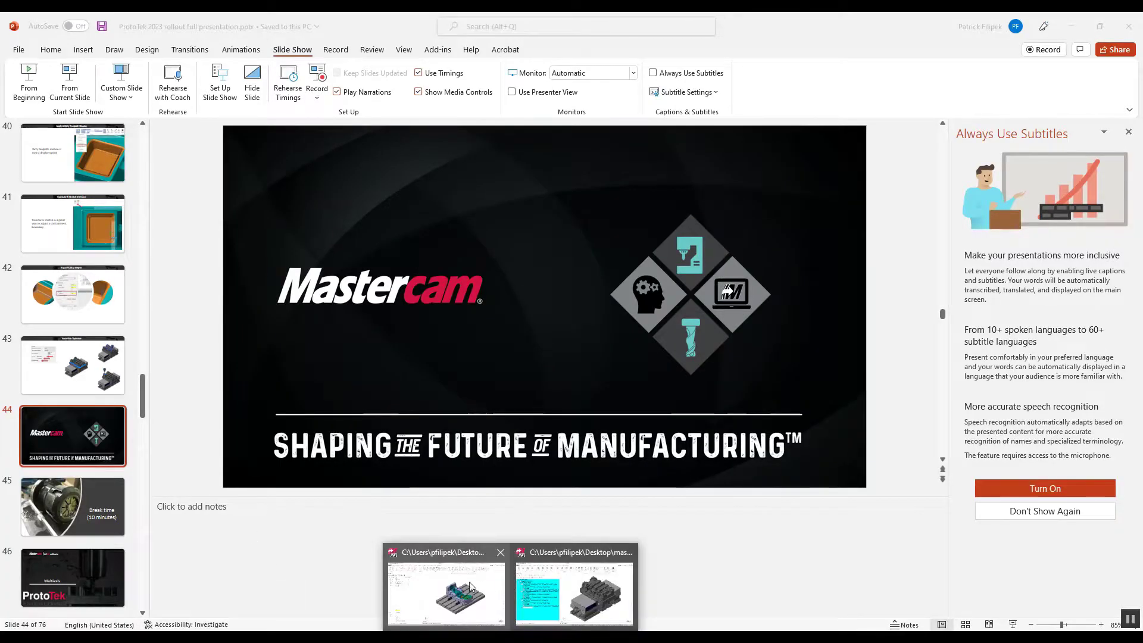
left_click(444, 587)
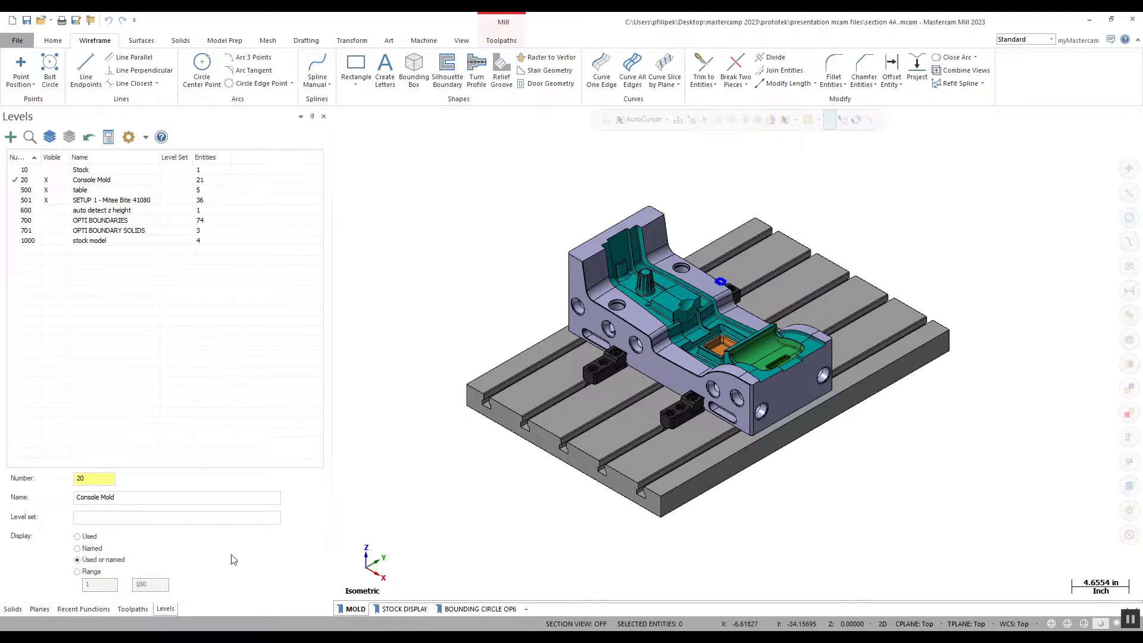
left_click(132, 610)
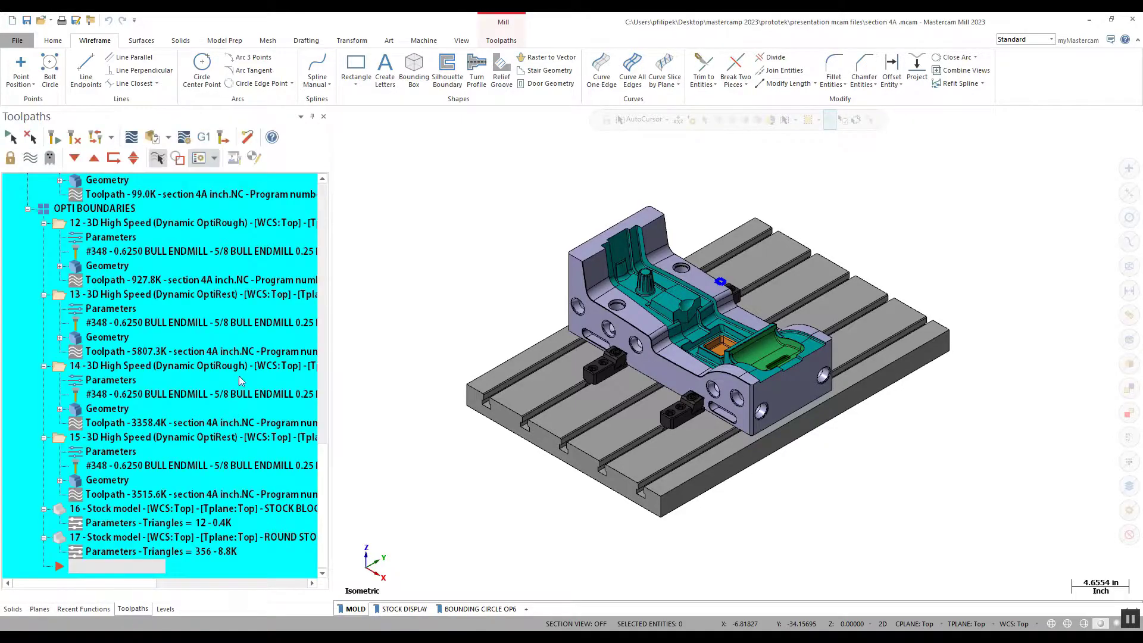
left_click_drag(324, 475, 331, 201)
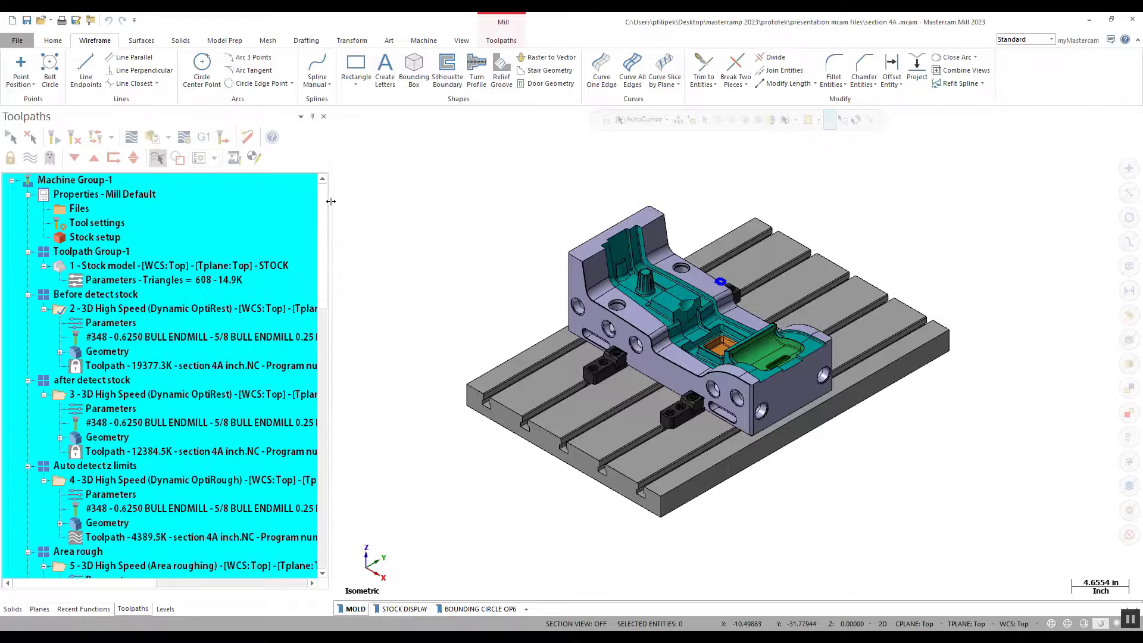
Display the STOCK stock model of operation 1 and inspect its overhang in the front and isometric views.
left_click(55, 268)
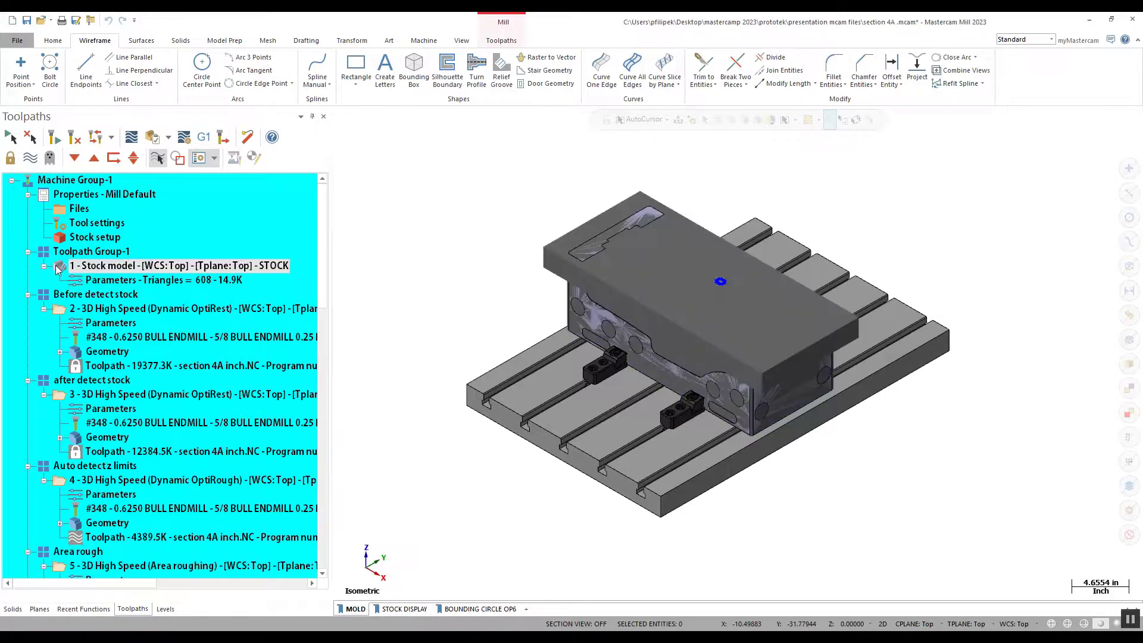
right_click(865, 201)
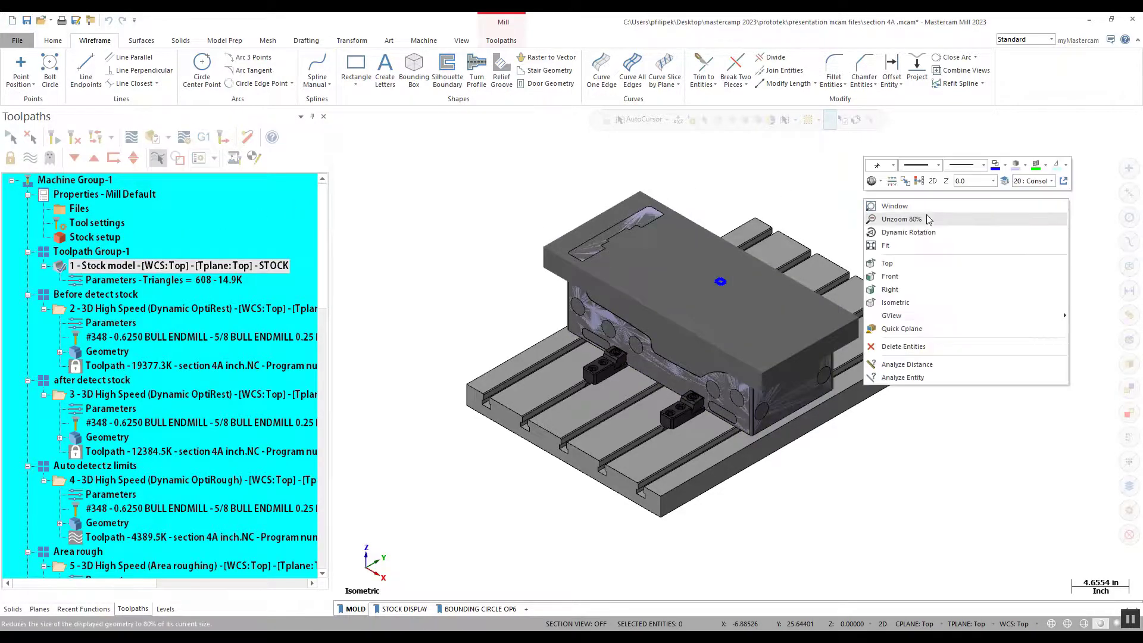
left_click(904, 279)
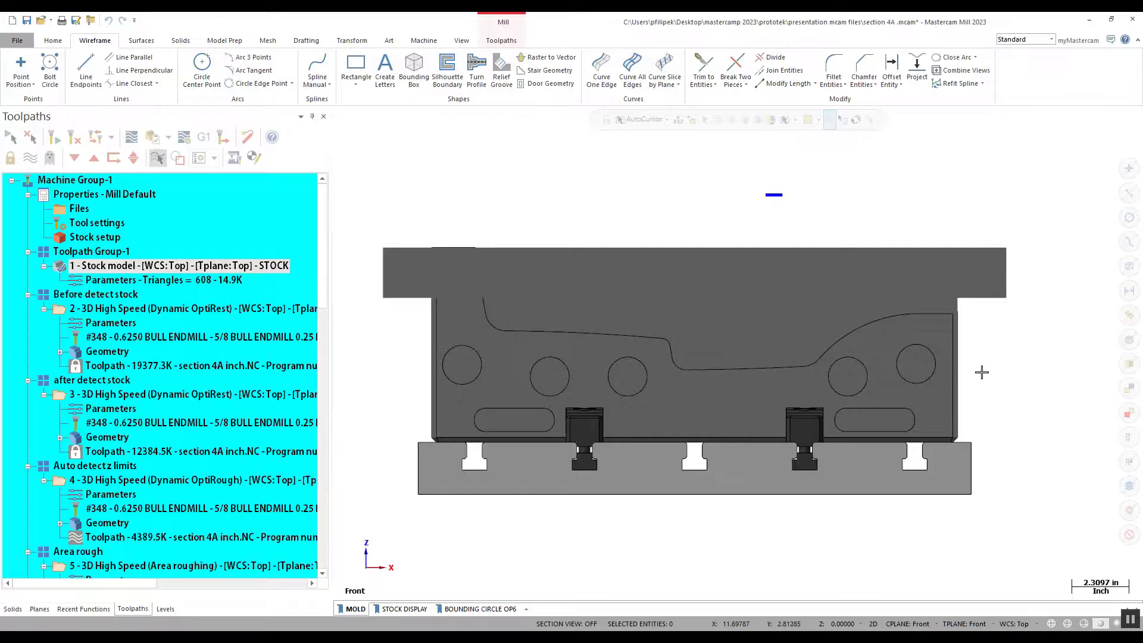
key("ctrl")
key("ctrl")
key("ctrl")
key("ctrl")
right_click(542, 204)
left_click(591, 314)
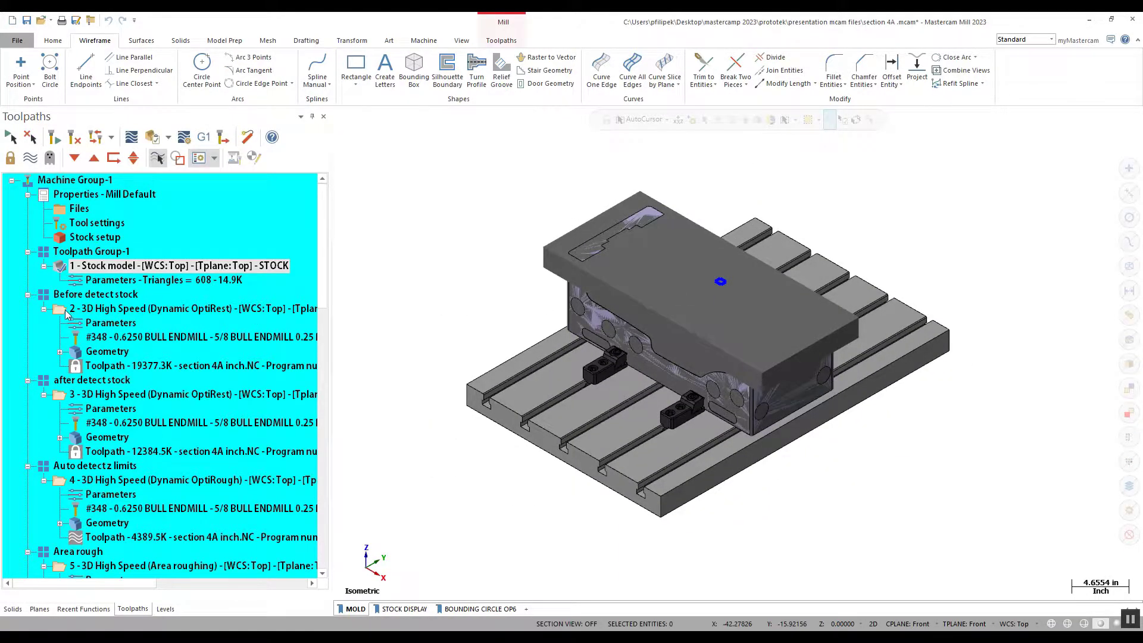
Display the Dynamic OptiRest toolpath in the Before detect stock group and examine its passes below the stock overhang and around the clamps.
left_click(96, 306)
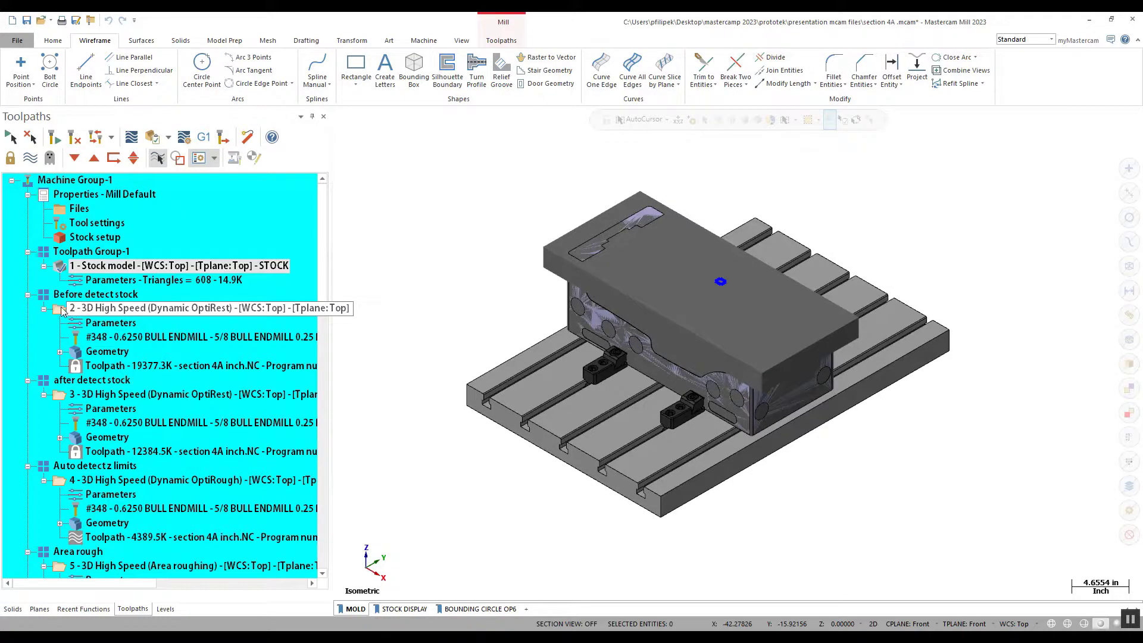
scroll(709, 425, "up", 5)
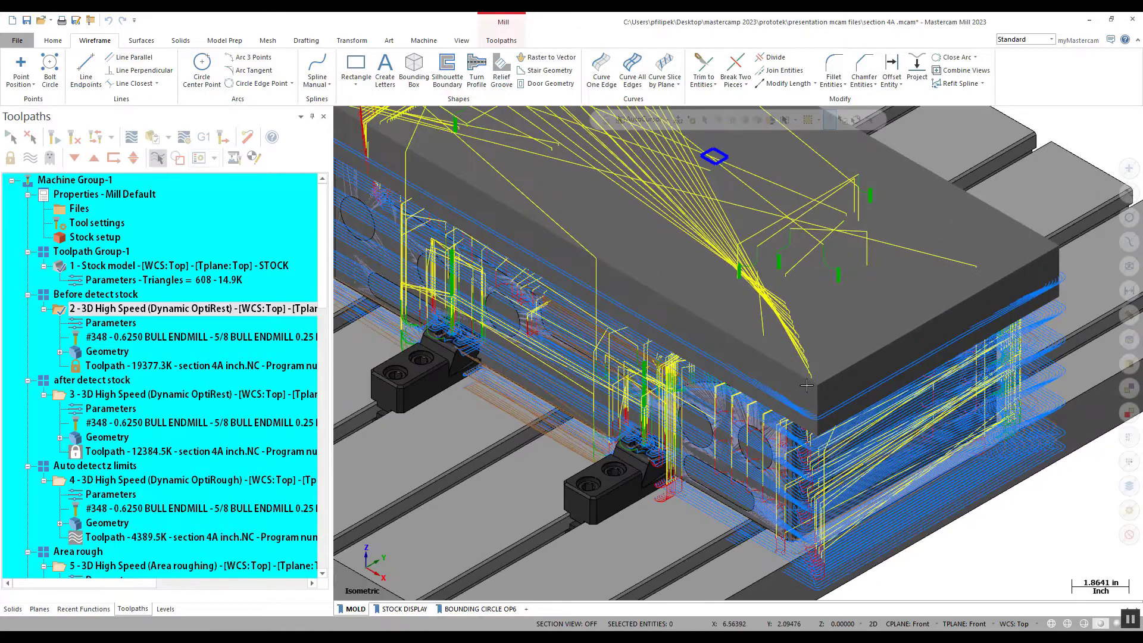
middle_click_drag(707, 334, 798, 438)
scroll(798, 438, "up", 5)
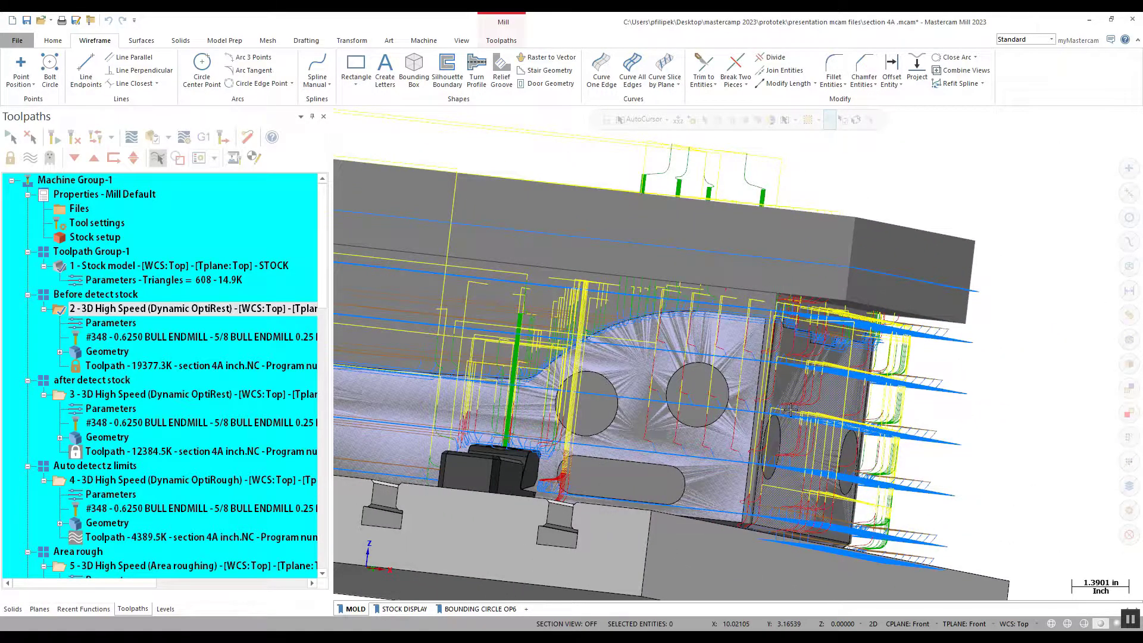
scroll(790, 410, "up", 7)
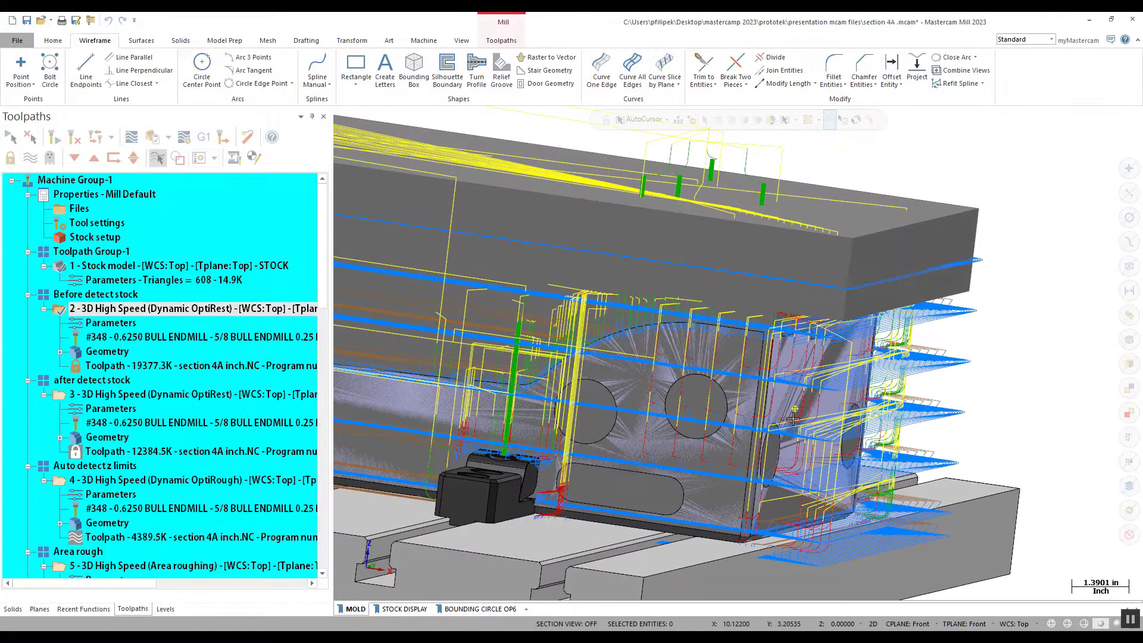
mouse_move(844, 466)
middle_mouse_down()
mouse_move(819, 478)
mouse_move(835, 451)
middle_mouse_up()
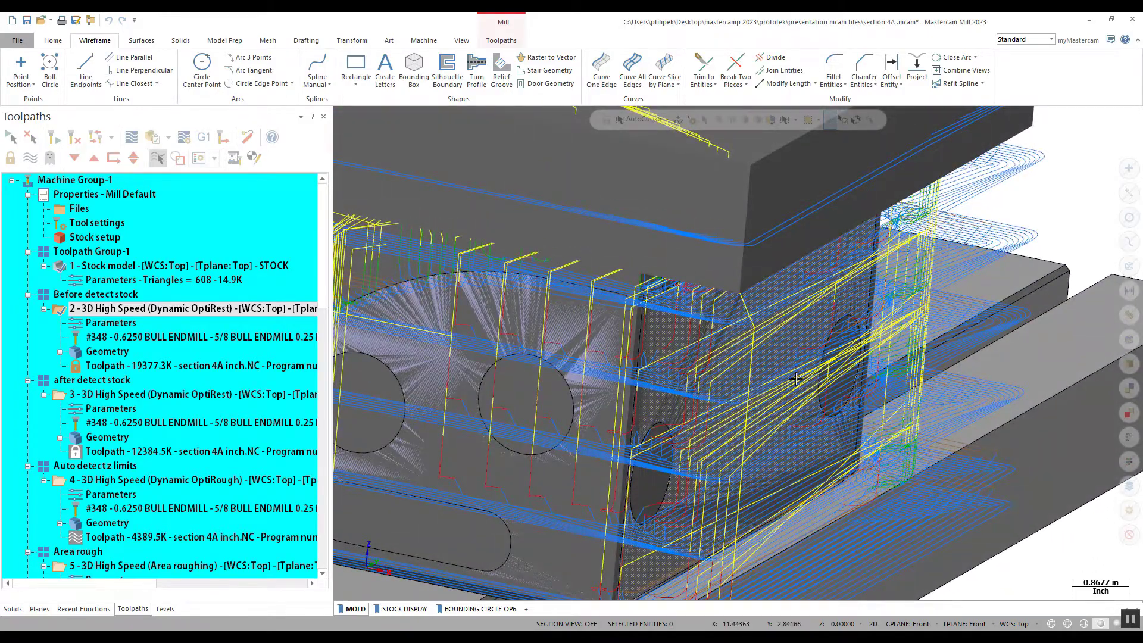
scroll(969, 391, "down", 6)
scroll(970, 392, "down", 5)
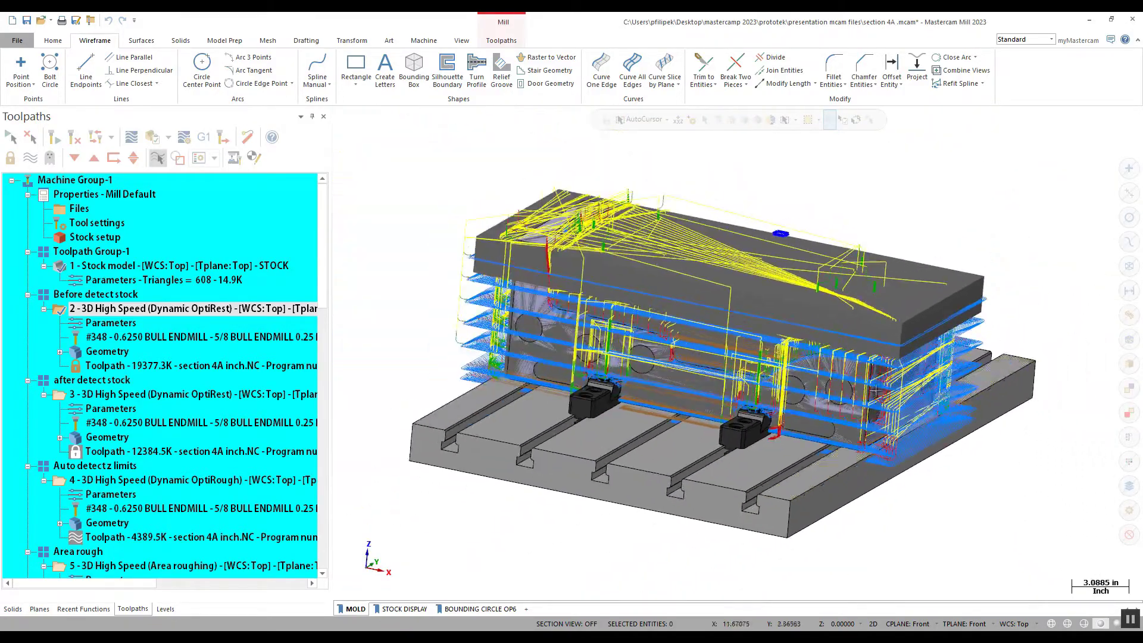
scroll(458, 329, "up", 3)
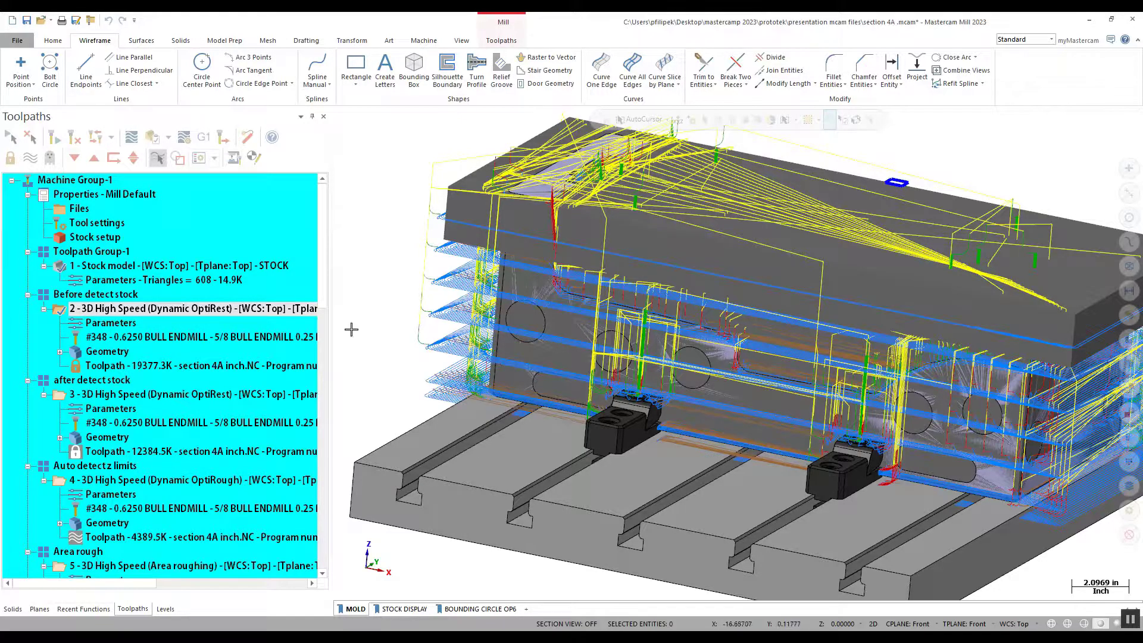
Review the rest material source options and Detect undercut stock in the after detect stock operation's Stock settings, leaving without saving changes.
left_click(111, 409)
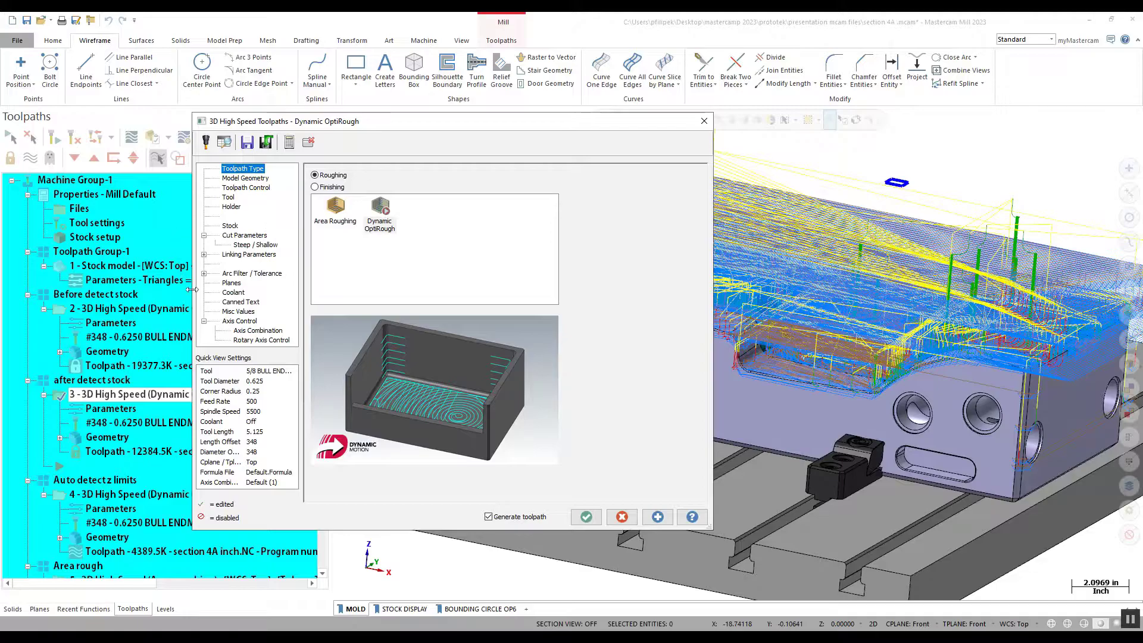
left_click(230, 226)
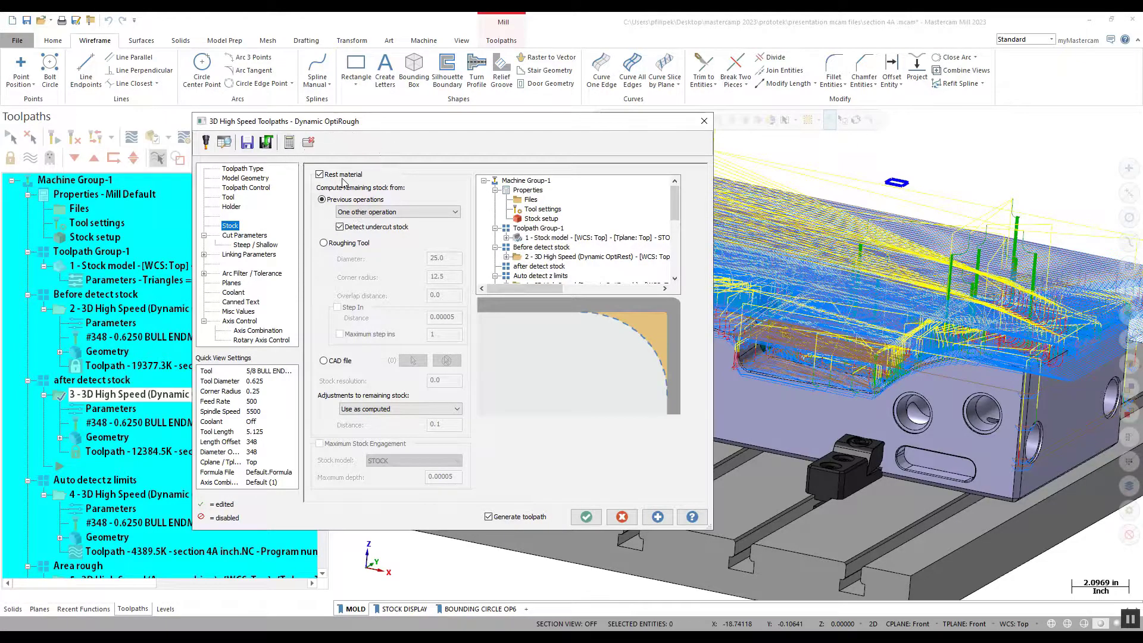
left_click(454, 214)
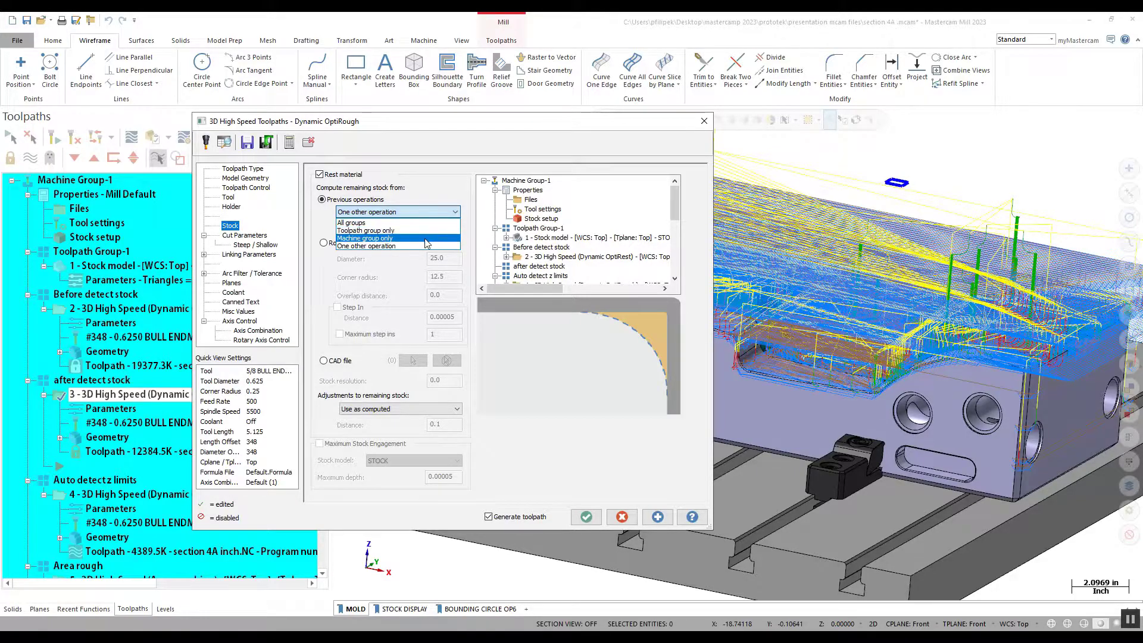
left_click(415, 247)
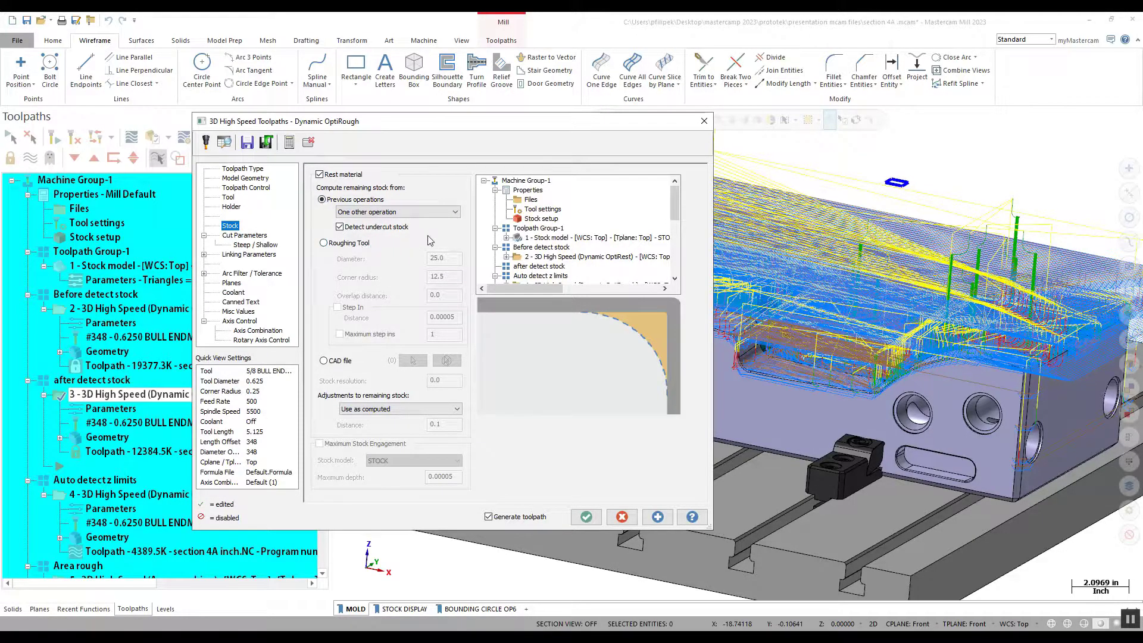
left_click(537, 241)
left_click(622, 516)
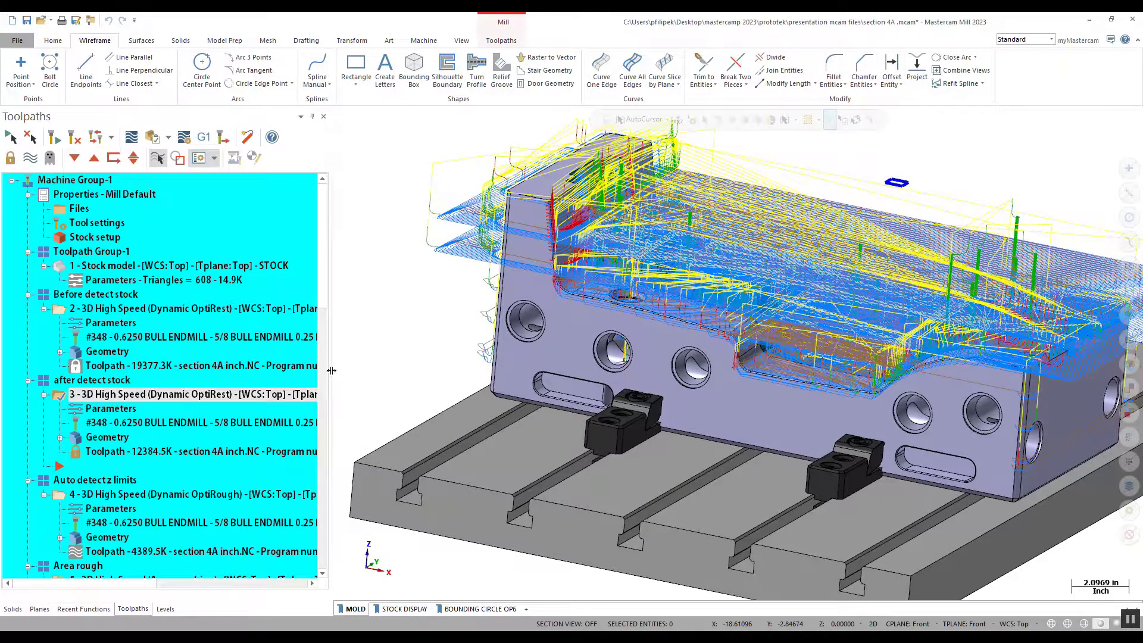
Display the stock model together with the after detect stock OptiRest toolpath.
scroll(477, 263, "down", 1)
left_click(63, 314)
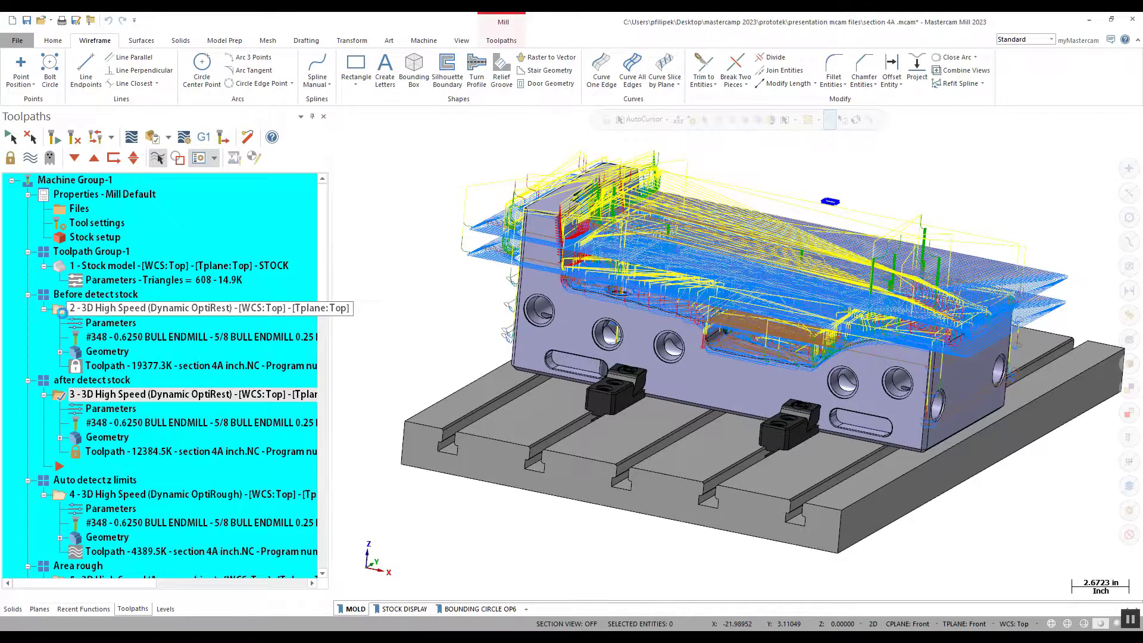
left_click(63, 396)
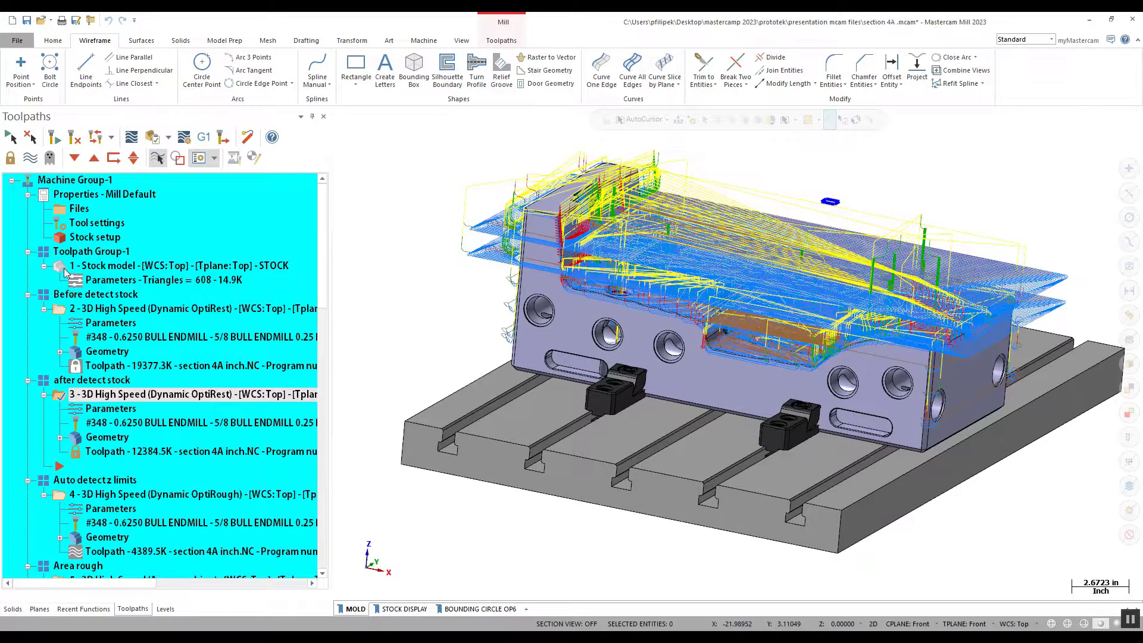
left_click(65, 273)
Examine the after detect stock toolpath where it cuts beneath the stock overhang and along the mold's end wall.
scroll(619, 268, "up", 4)
scroll(619, 268, "up", 6)
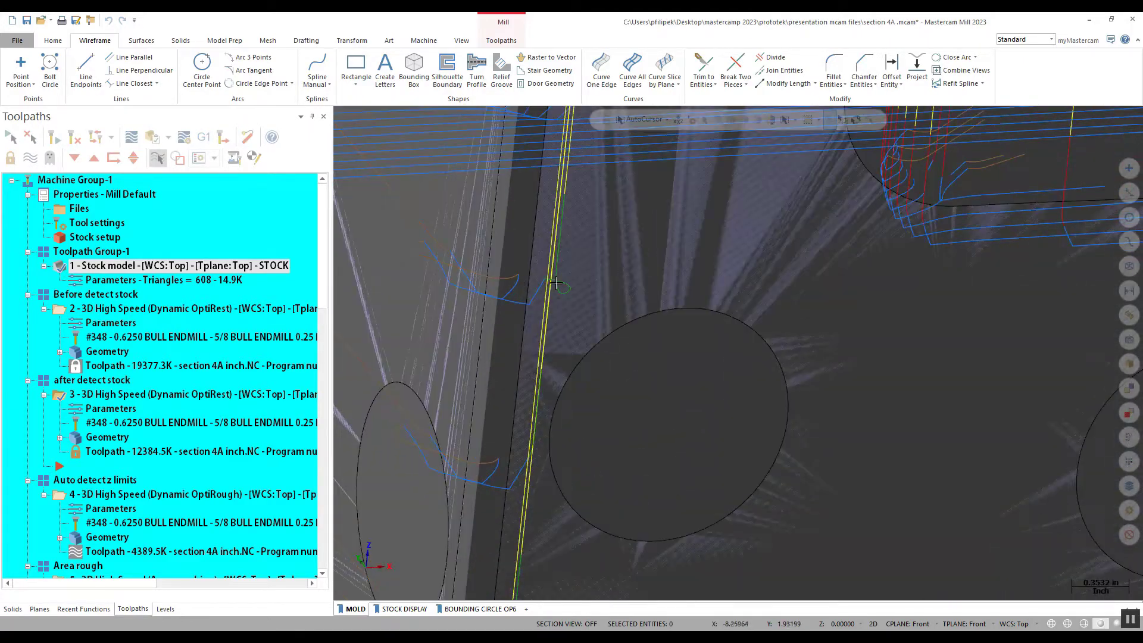
scroll(502, 321, "down", 4)
scroll(501, 322, "down", 2)
mouse_move(536, 387)
middle_mouse_down()
mouse_move(606, 450)
mouse_move(467, 288)
middle_mouse_up()
scroll(458, 285, "up", 2)
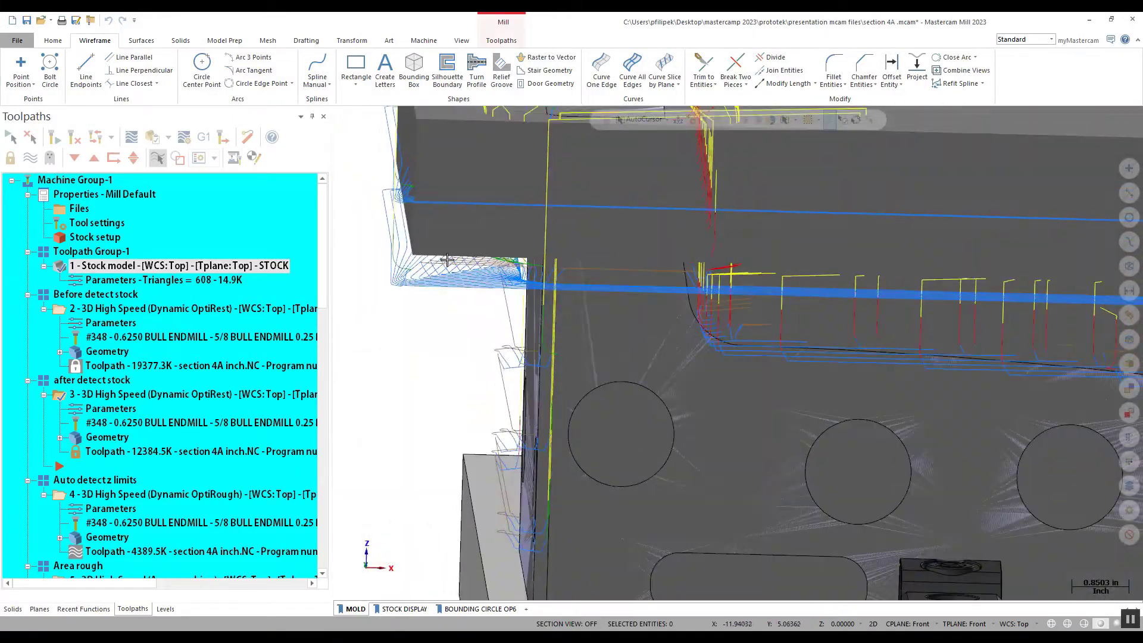
scroll(441, 262, "up", 1)
key("ctrl")
key("ctrl")
key("ctrl")
middle_click_drag(404, 187, 432, 225)
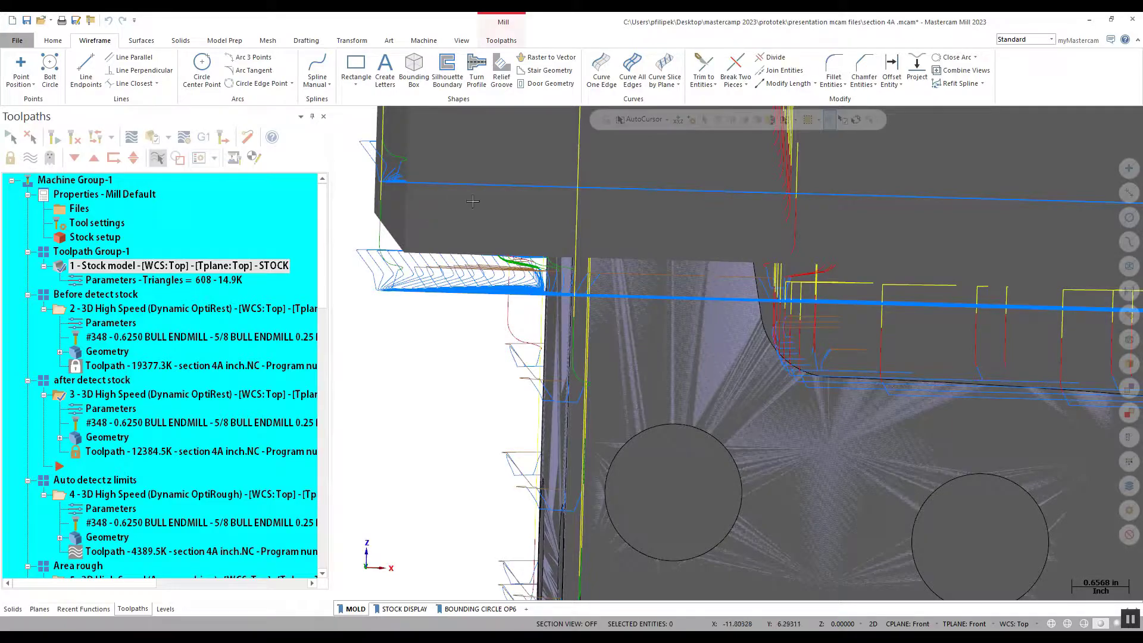
key("ctrl")
key("ctrl")
key("ctrl")
key("ctrl")
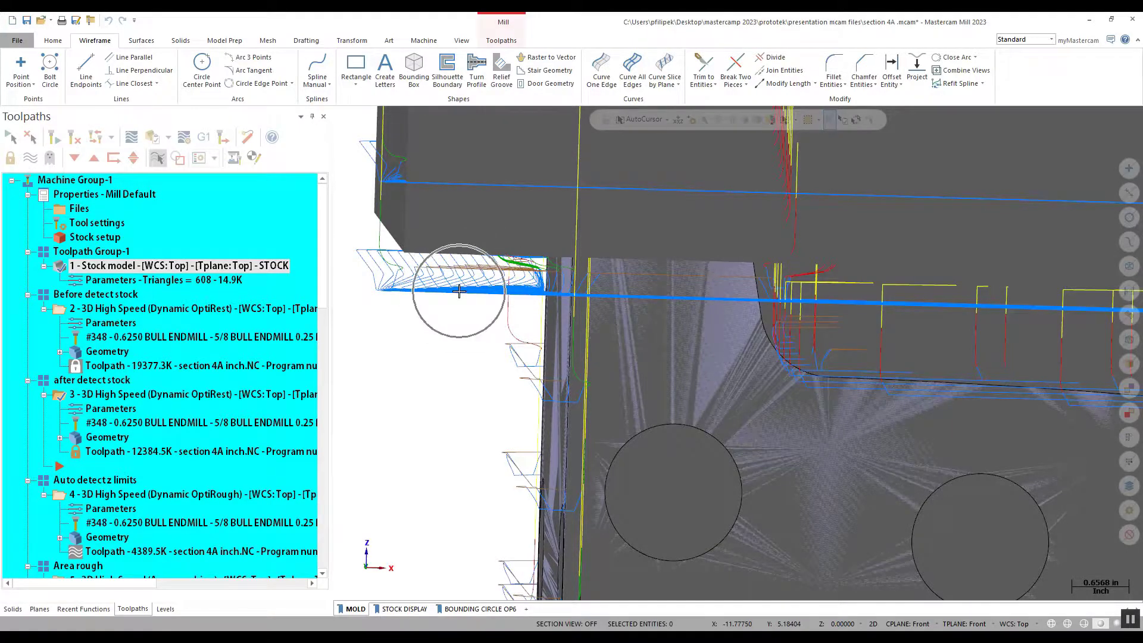
scroll(458, 291, "down", 5)
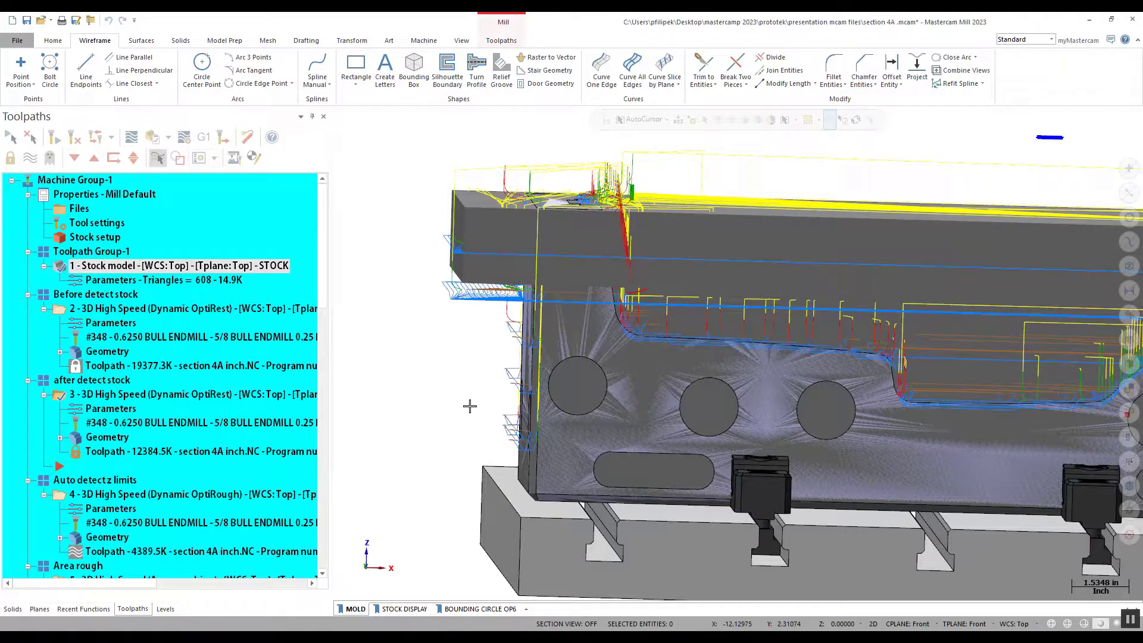
middle_click_drag(470, 406, 636, 394)
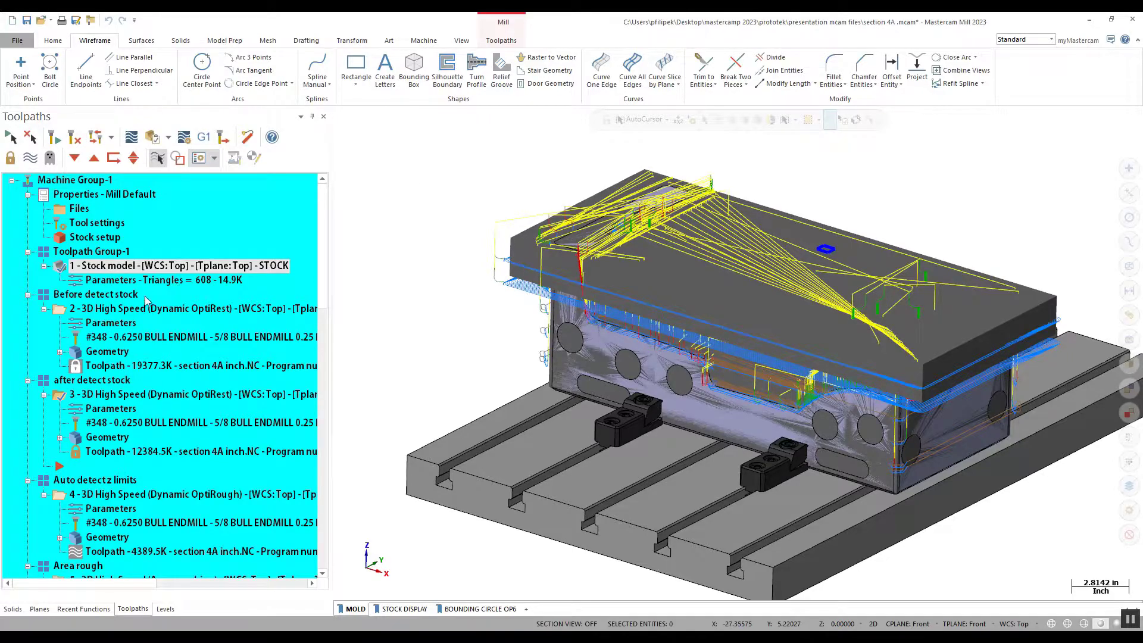
Recheck the after detect stock operation's Stock settings without changing them, and hide the displayed toolpath.
left_click(110, 408)
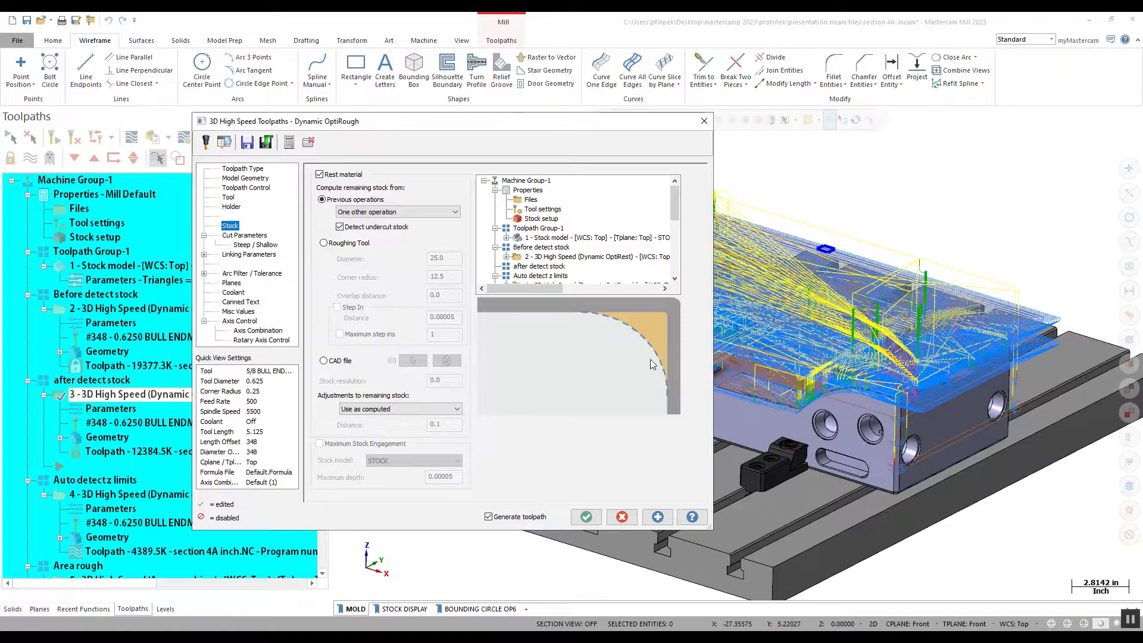
left_click(622, 517)
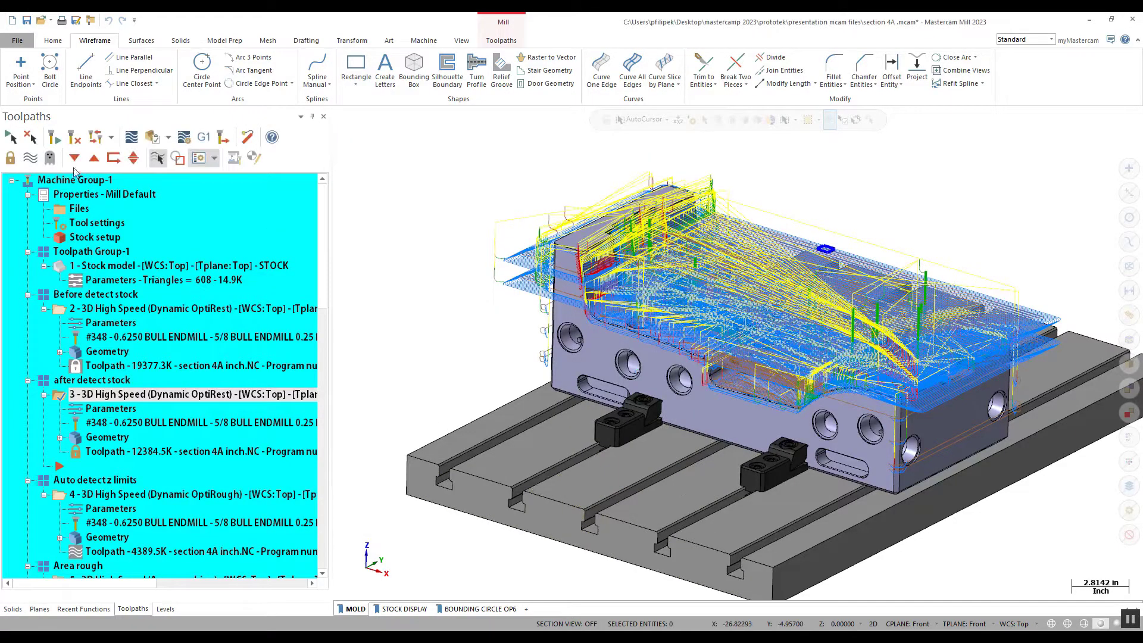
left_click(50, 157)
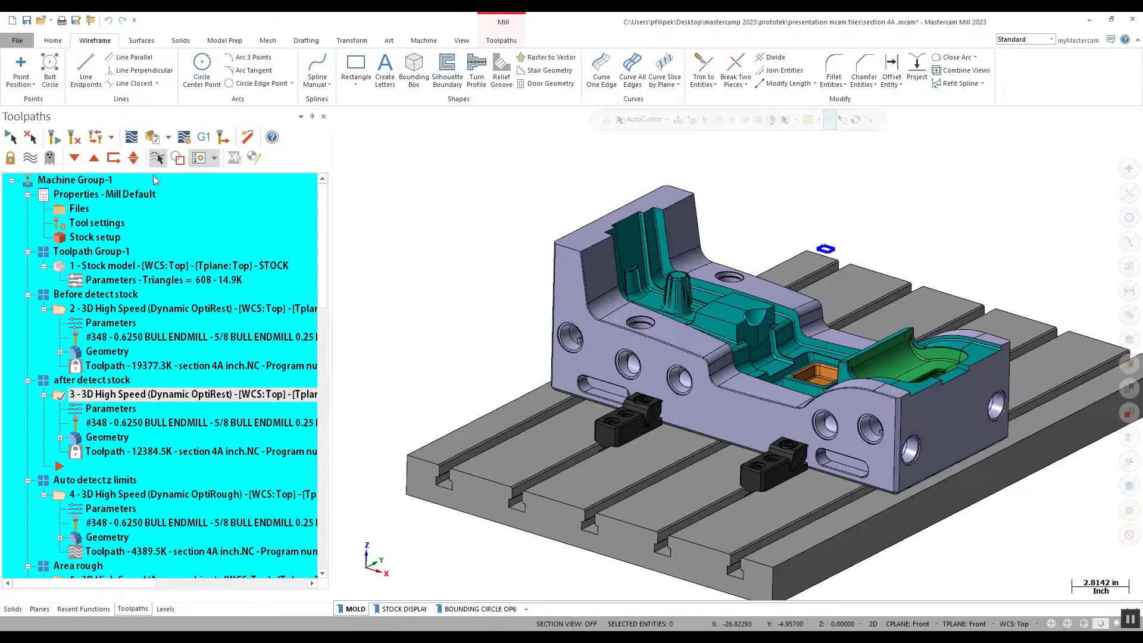
scroll(566, 313, "down", 1)
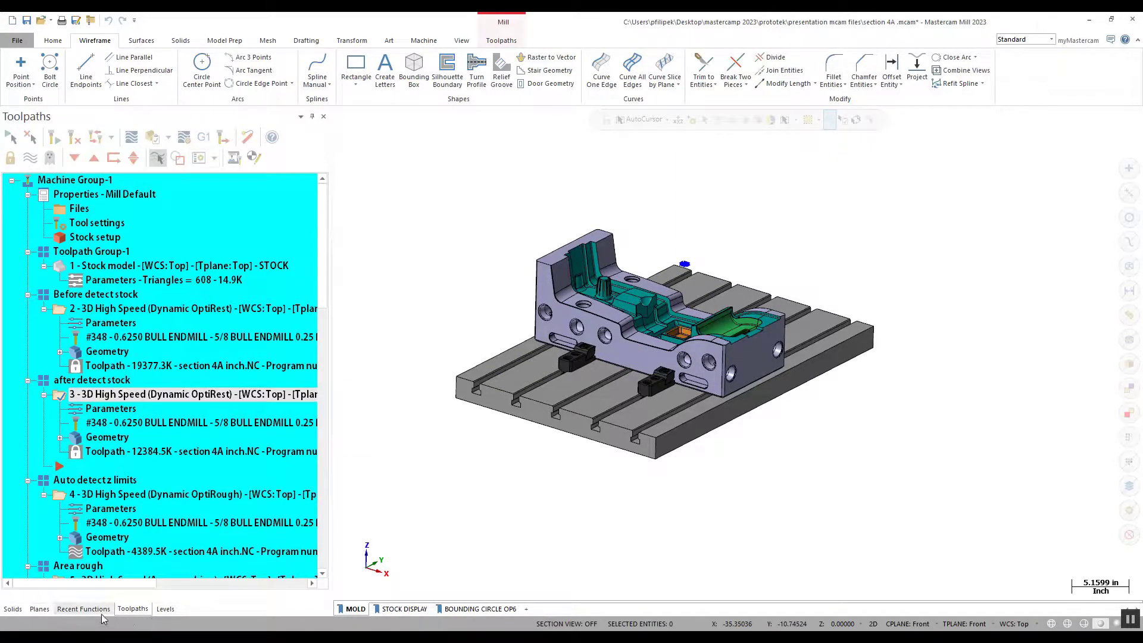
Make level 600, auto detect z height, the main level and hide the Console Mold, table and SETUP 1 - Mitee Bite 41080 levels.
left_click(163, 609)
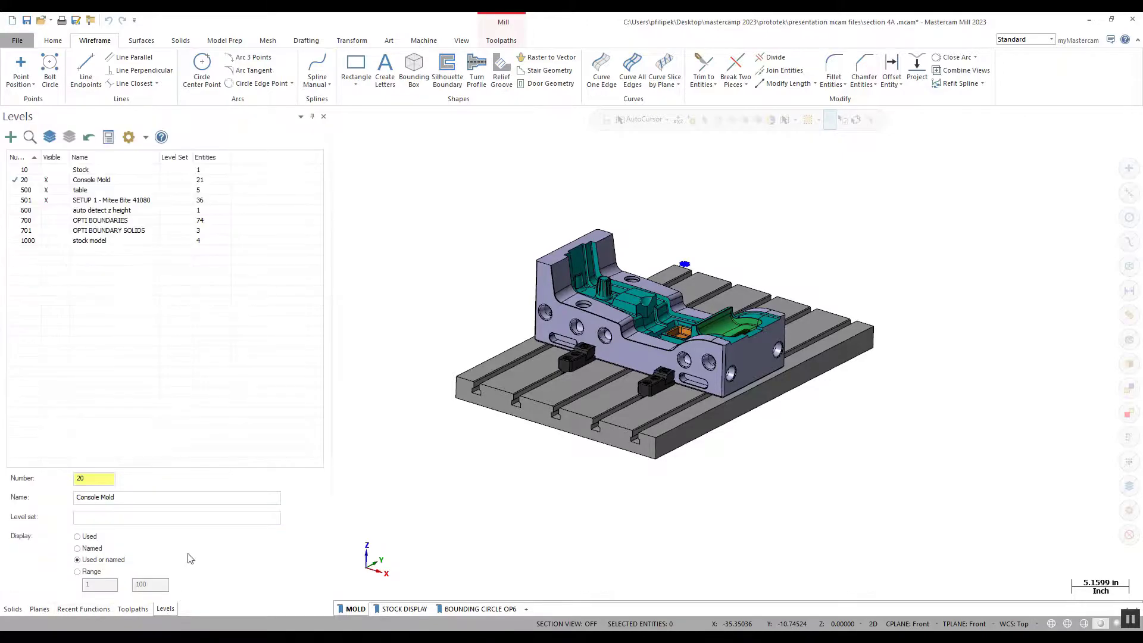
left_click(26, 210)
left_click(46, 200)
left_click(45, 190)
left_click(46, 180)
scroll(597, 352, "up", 5)
scroll(619, 375, "up", 3)
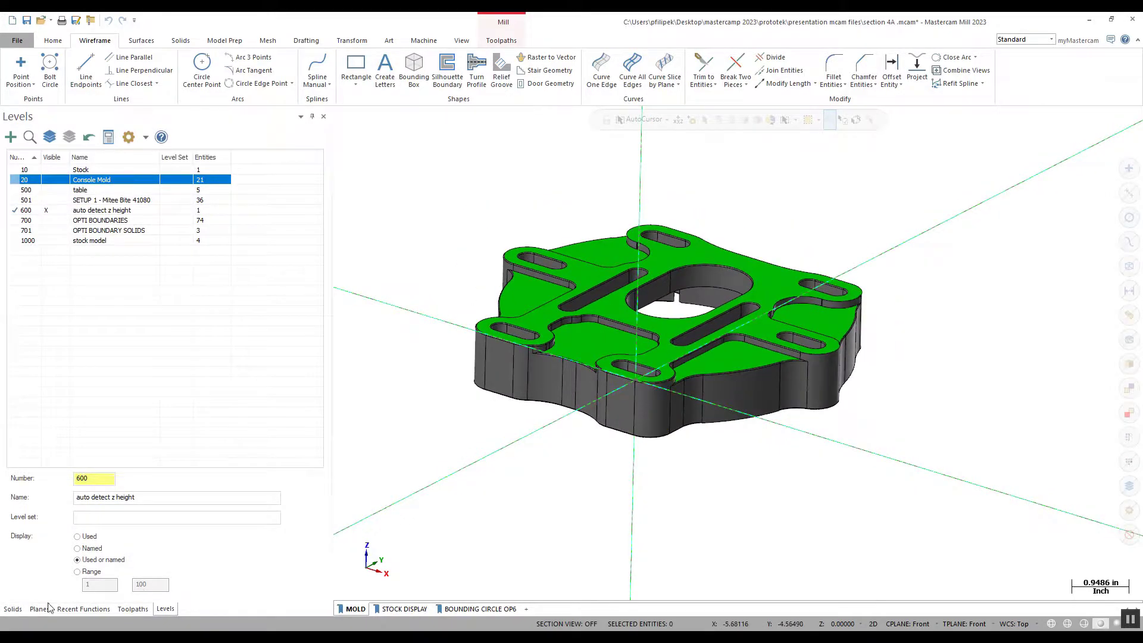
Display only the Auto detect z limits Dynamic OptiRough toolpath and examine its lowest passes against the plate's underside.
left_click(123, 609)
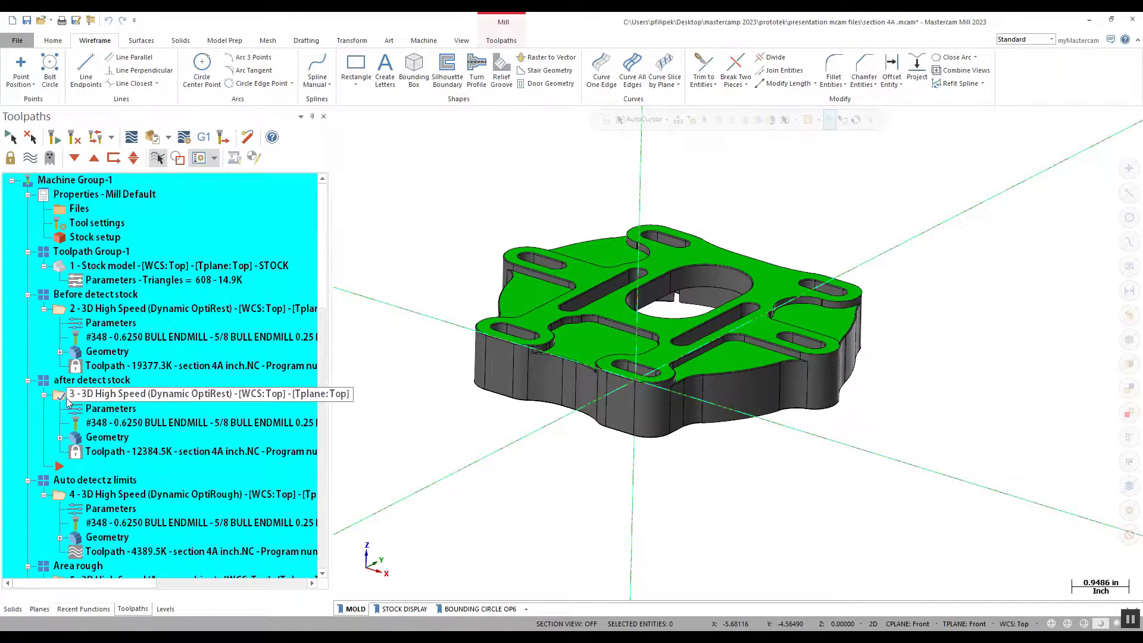
left_click(29, 158)
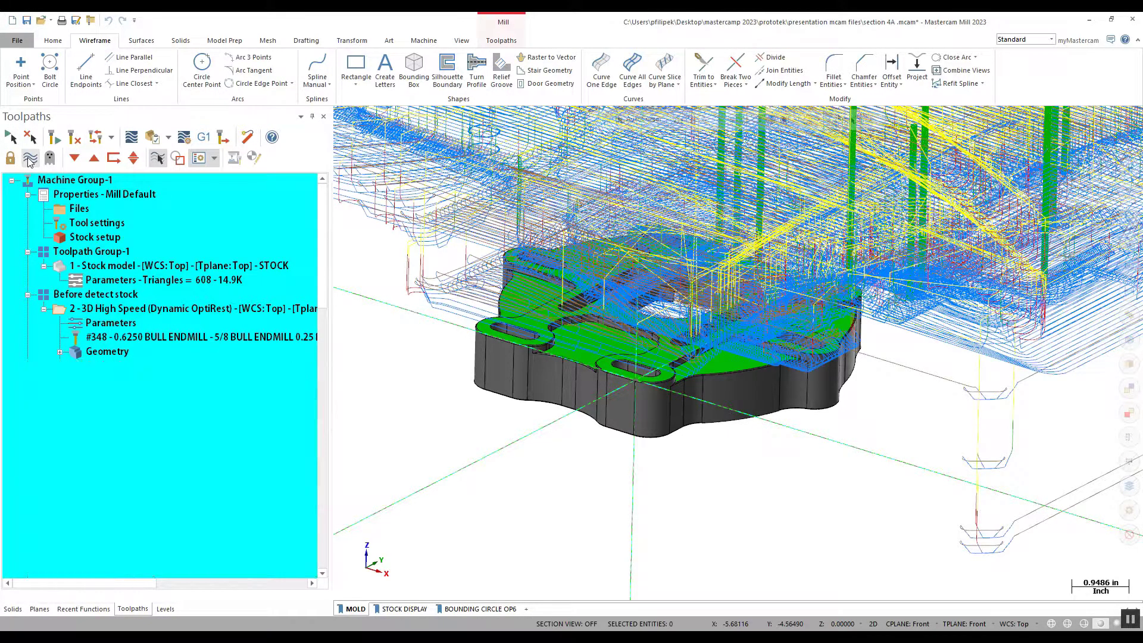
left_click(29, 158)
scroll(116, 447, "down", 2)
left_click(149, 409)
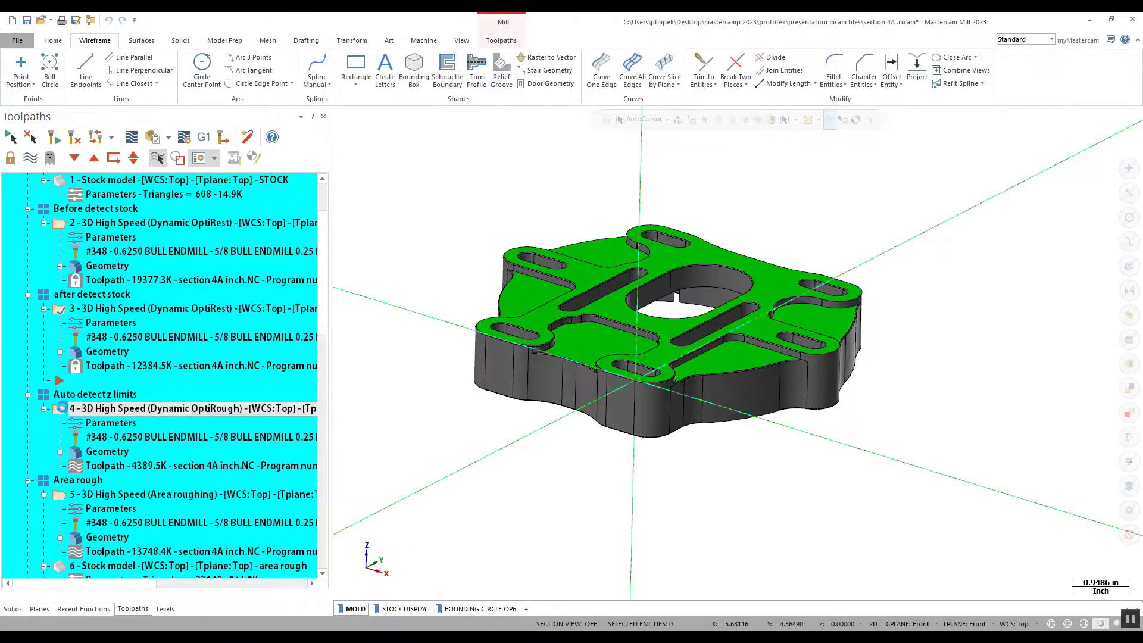
middle_click_drag(667, 357, 699, 335)
right_click(735, 253)
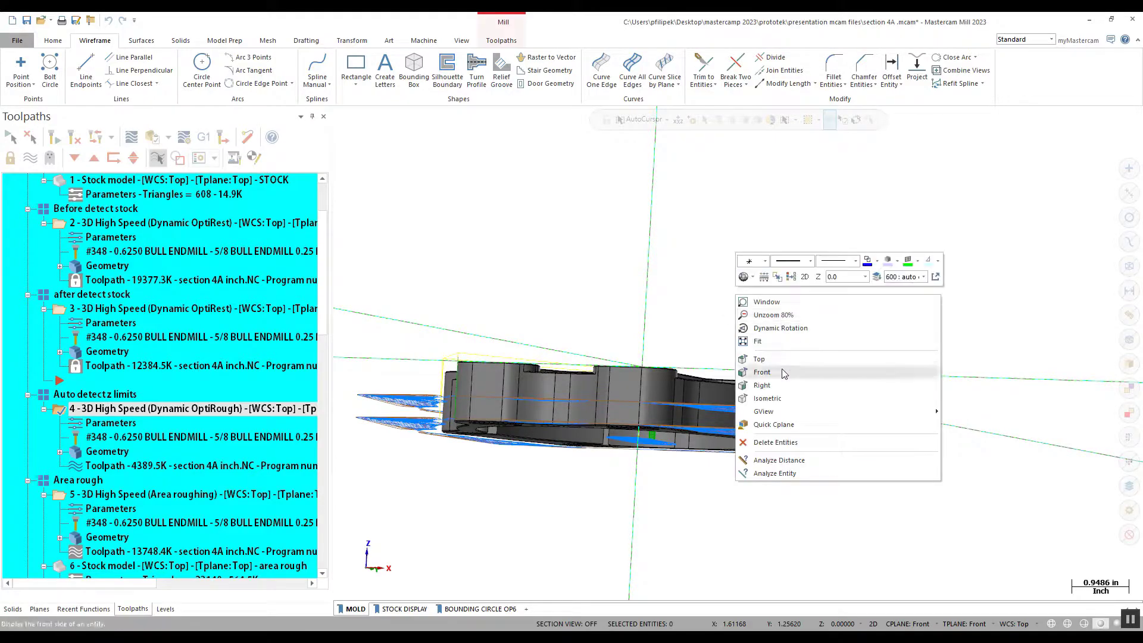
left_click(780, 375)
scroll(692, 403, "up", 2)
middle_click_drag(691, 404, 712, 327)
scroll(713, 321, "down", 1)
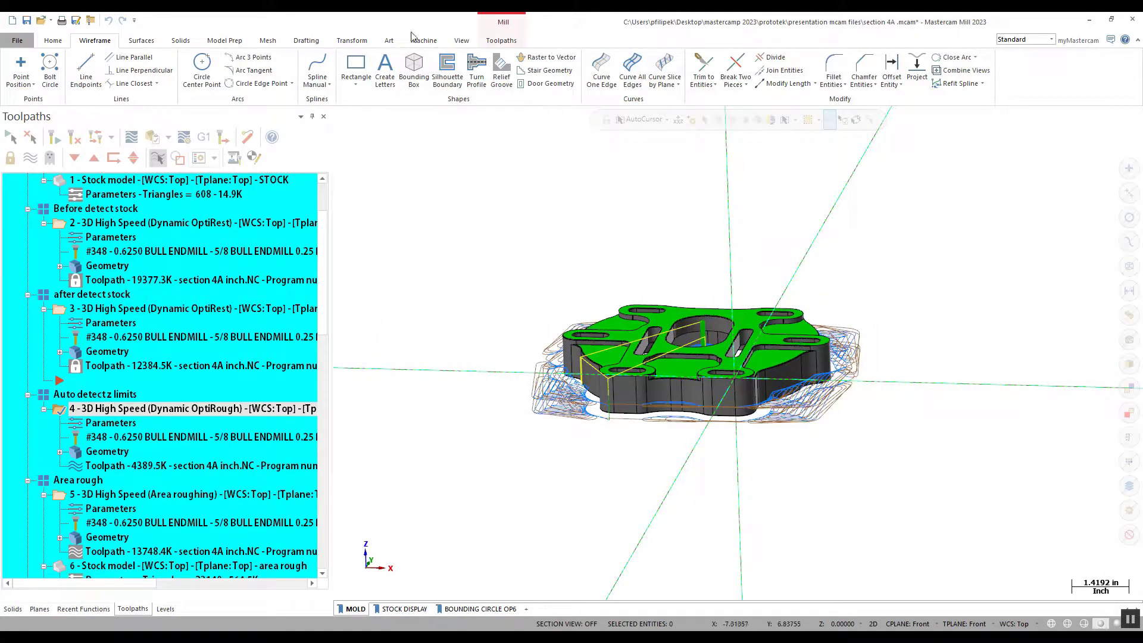
Translate the plate solid using the Move method, lowering it by about 0.589 in (delta Y -0.58883), and clear the result colors.
left_click(352, 41)
left_click(47, 67)
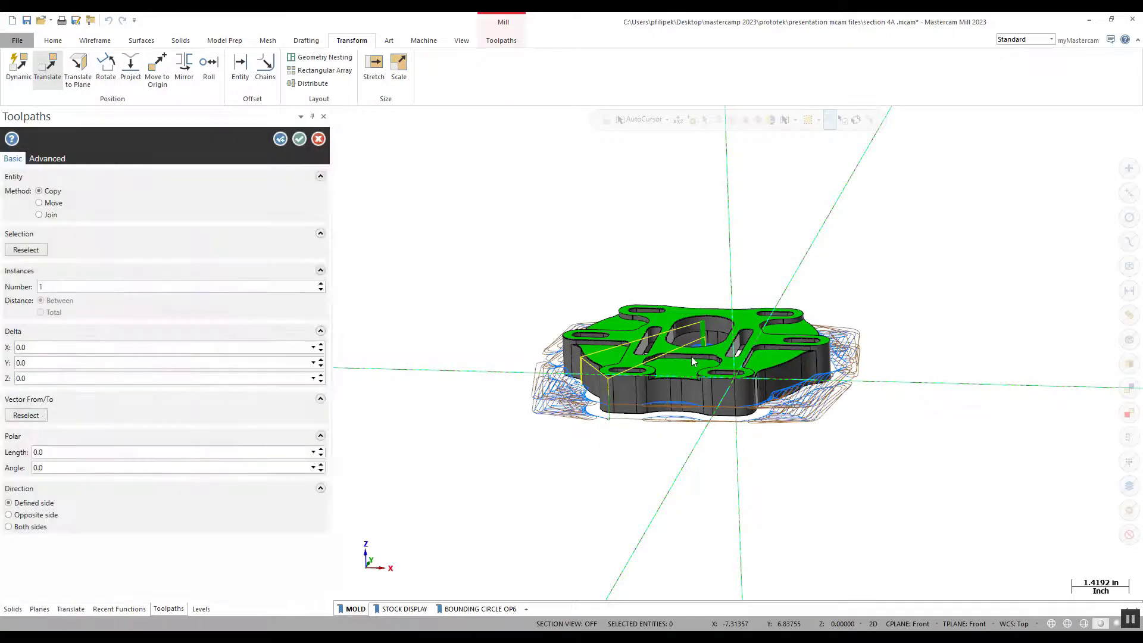
left_click(697, 144)
left_click(702, 337)
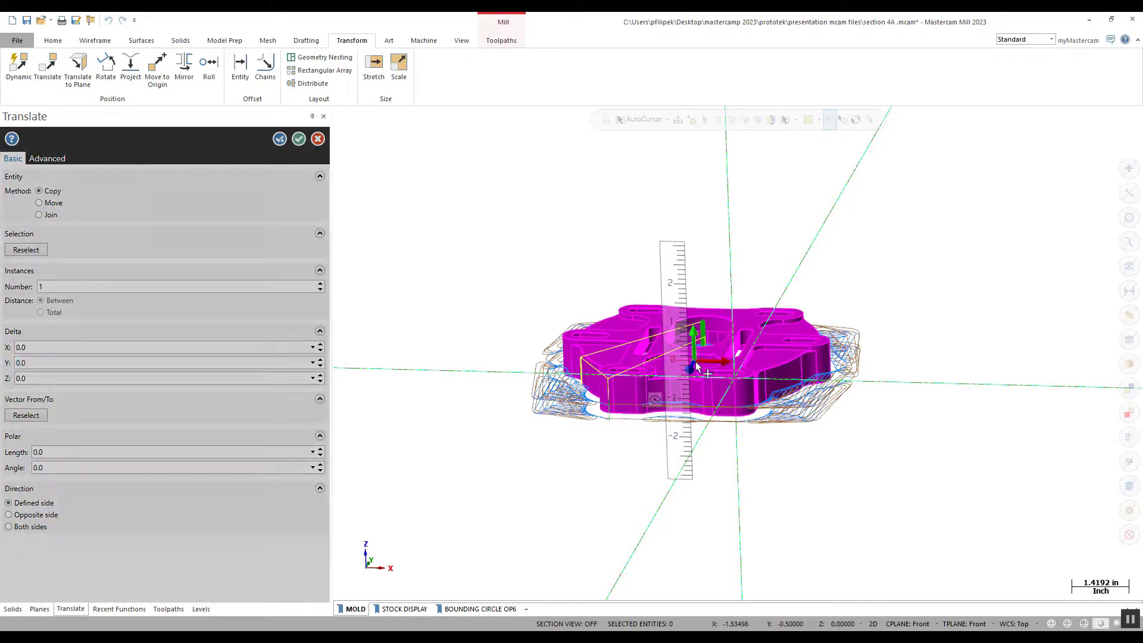
left_click(700, 384)
left_click(57, 203)
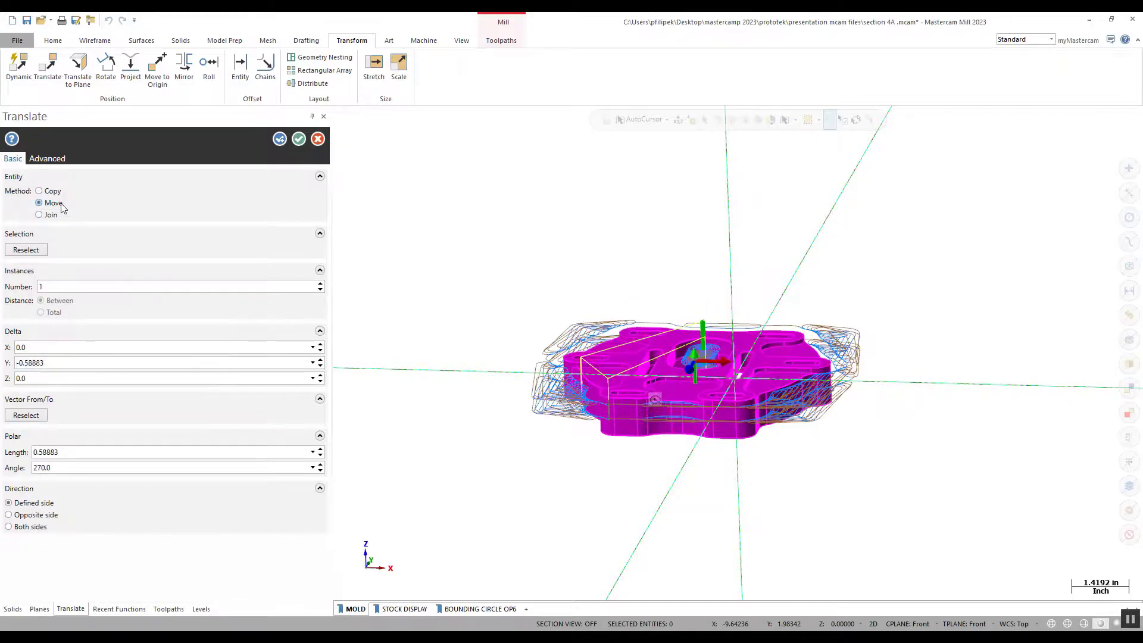
left_click(299, 139)
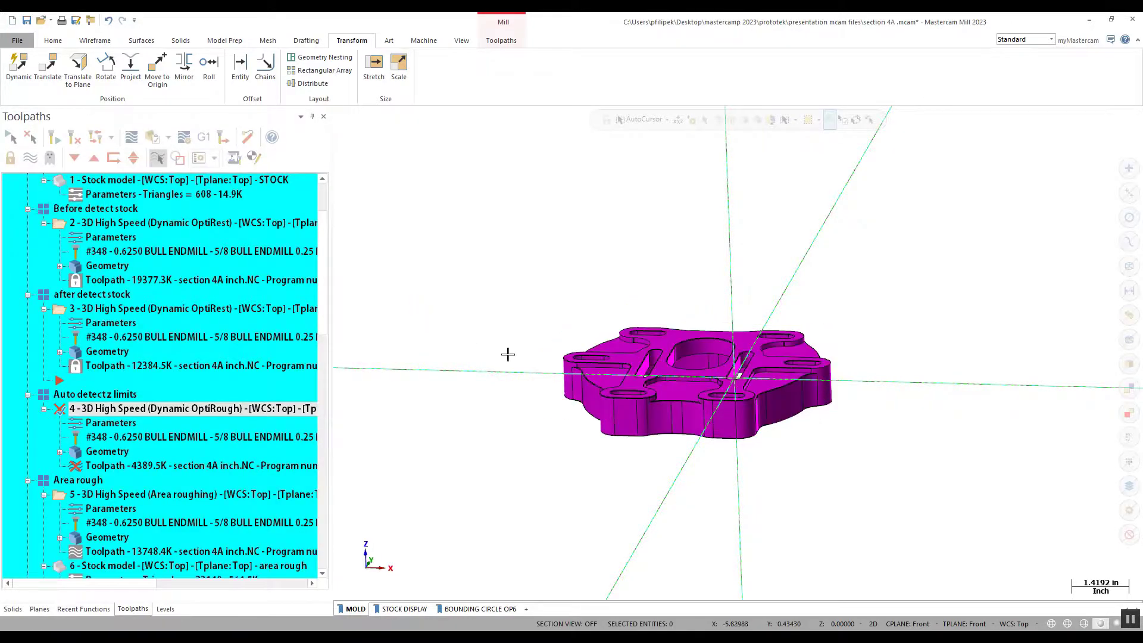
middle_click_drag(635, 329, 594, 209)
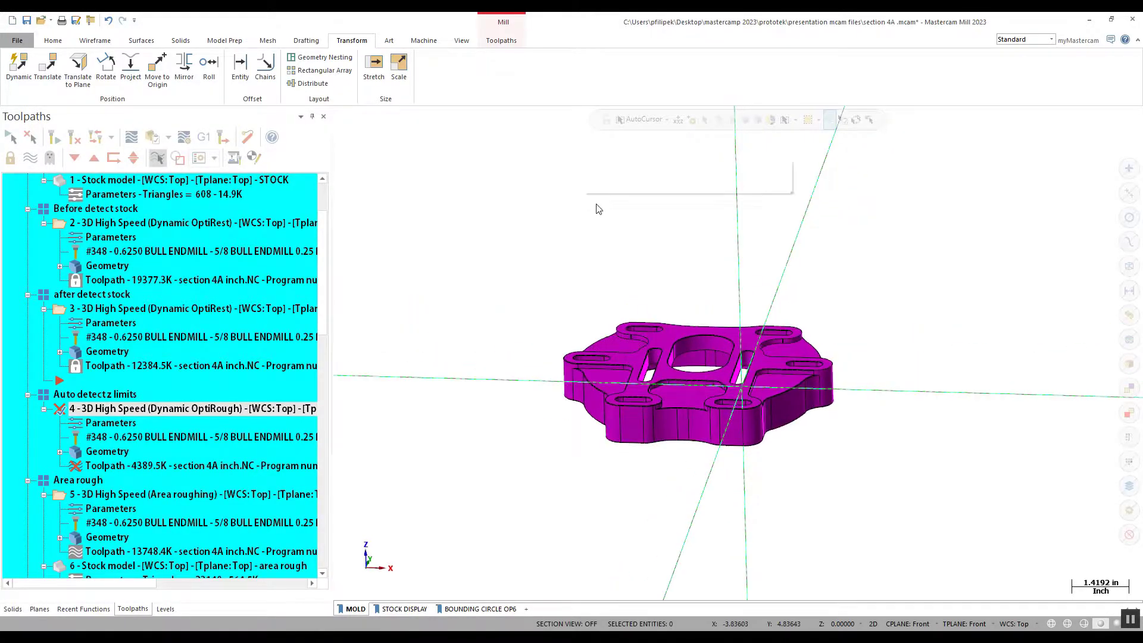
right_click(592, 205)
left_click(641, 184)
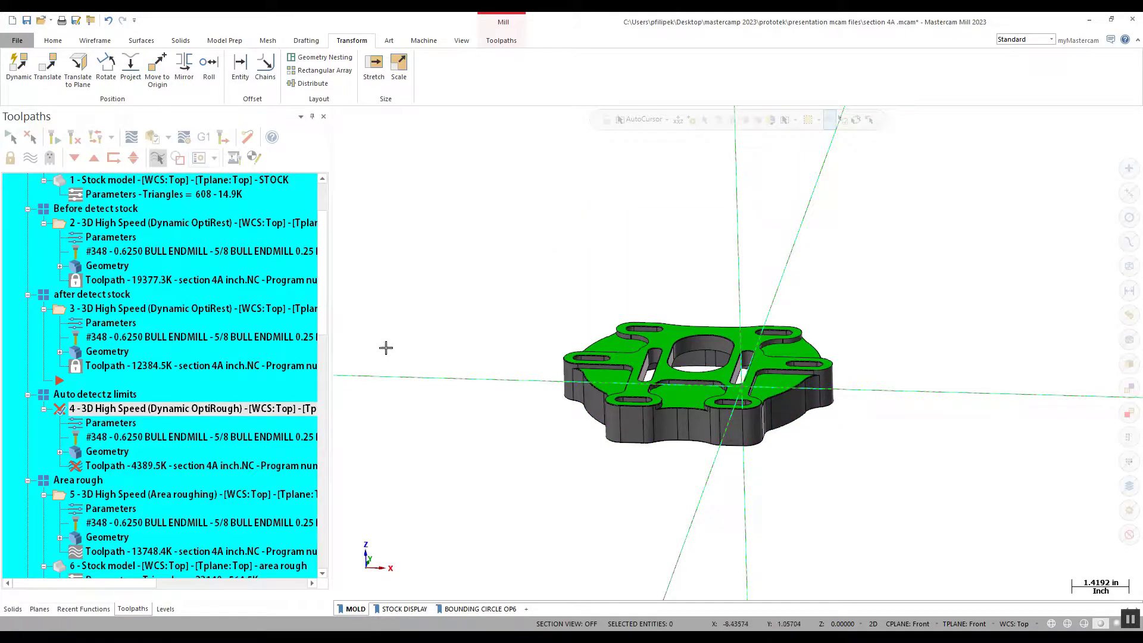
Review the Auto detect z limits operation's Steep / Shallow settings with automatic maximum depth detection, and accept them to regenerate the toolpath.
left_click(138, 409)
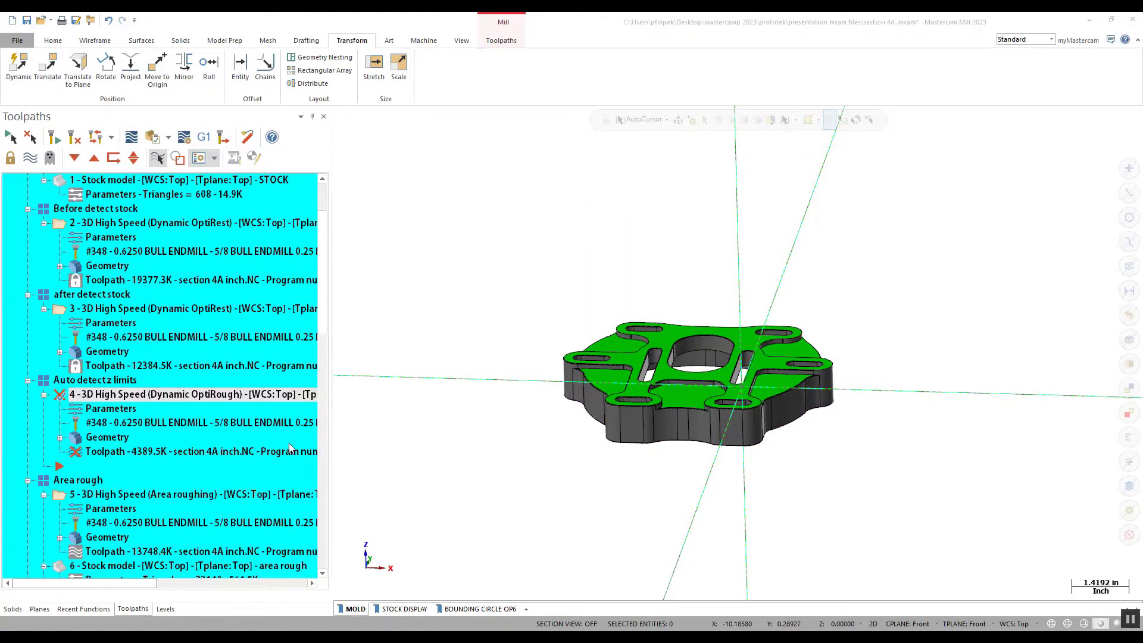
left_click(111, 409)
left_click(251, 245)
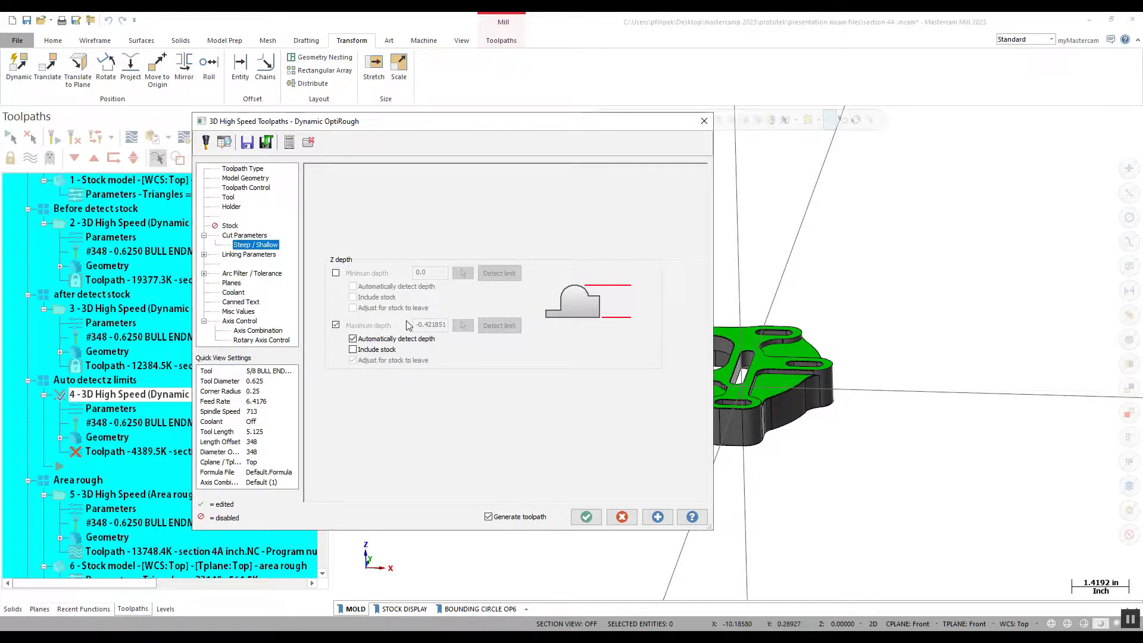
left_click(586, 517)
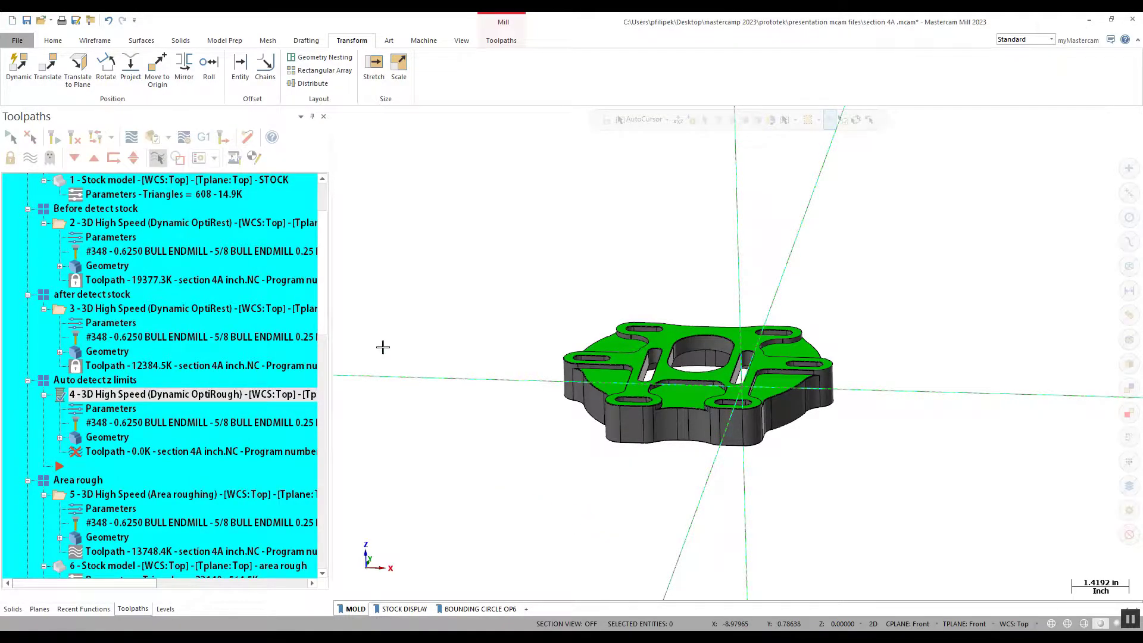
Examine the regenerated OptiRough toolpath's depth against the lowered plate's bottom edge in the front and isometric views.
right_click(478, 242)
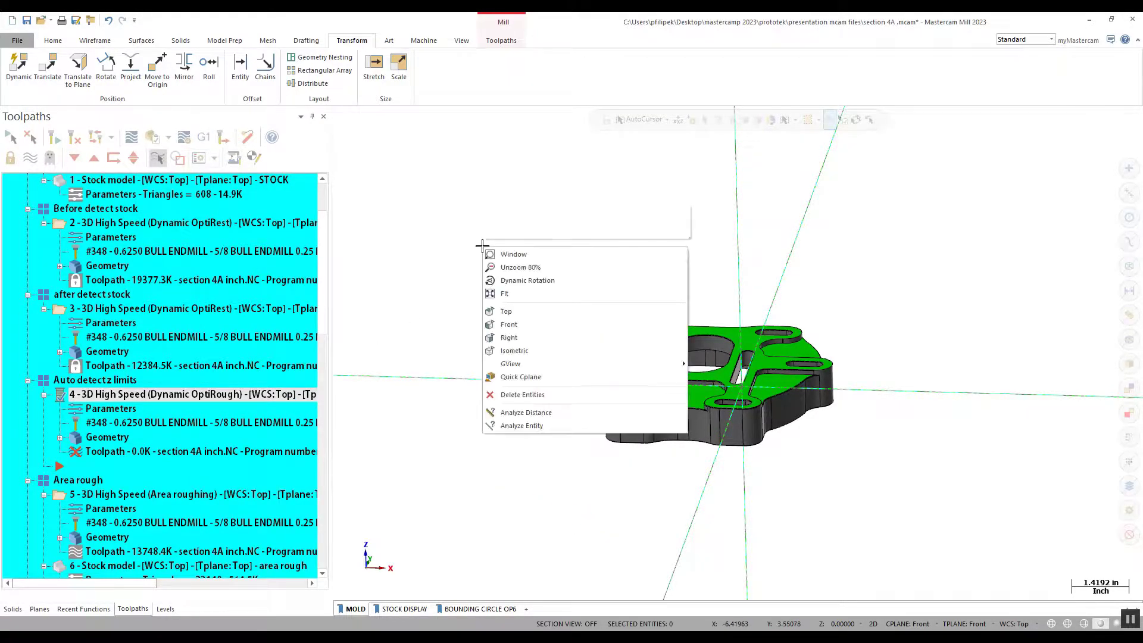
left_click(519, 322)
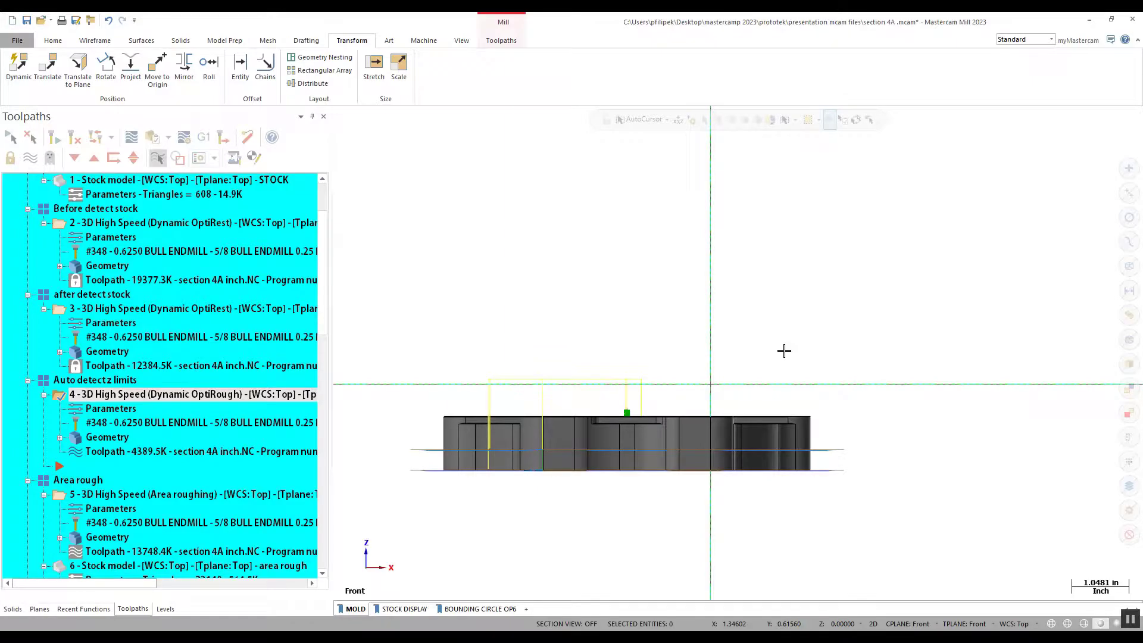
middle_click_drag(952, 462, 913, 459)
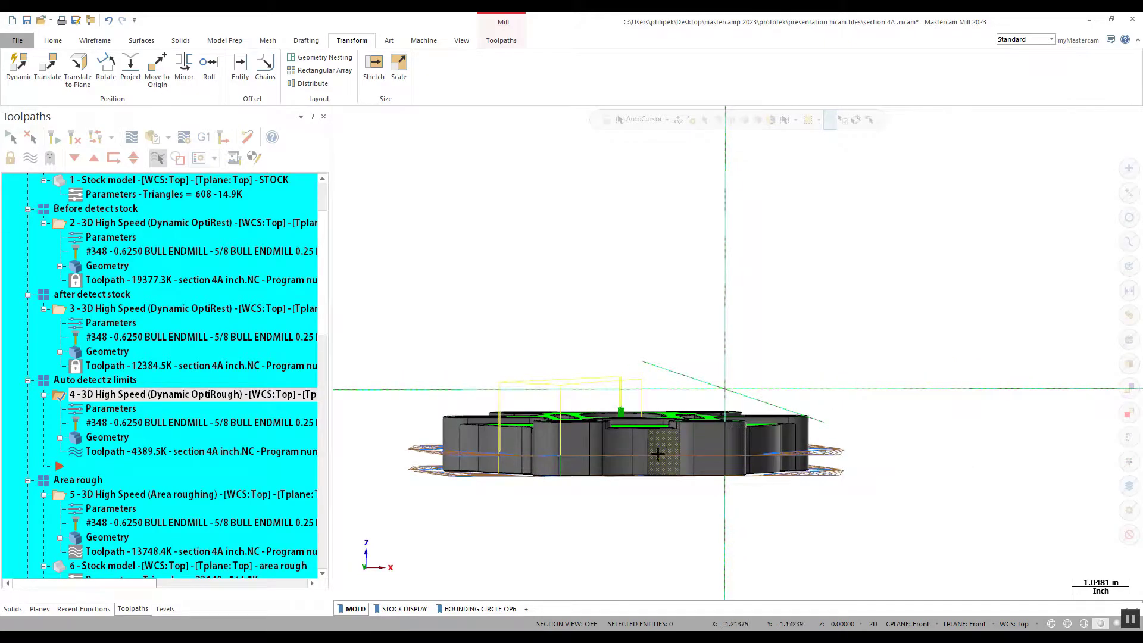
scroll(653, 462, "up", 2)
middle_click_drag(654, 463, 649, 325)
right_click(649, 324)
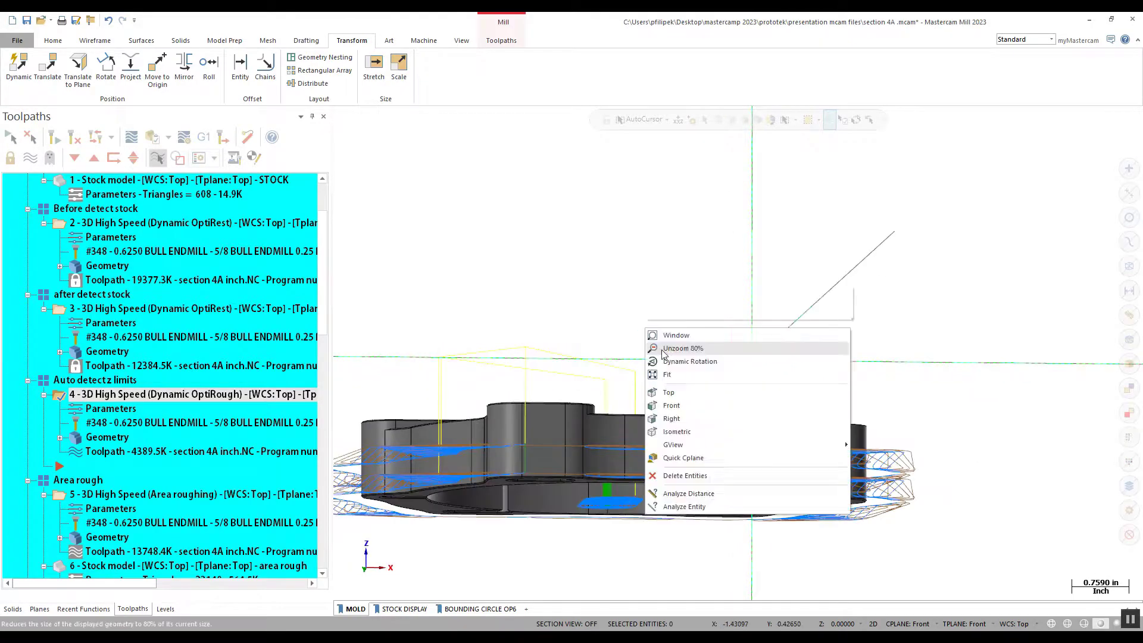
left_click(671, 406)
scroll(798, 476, "up", 4)
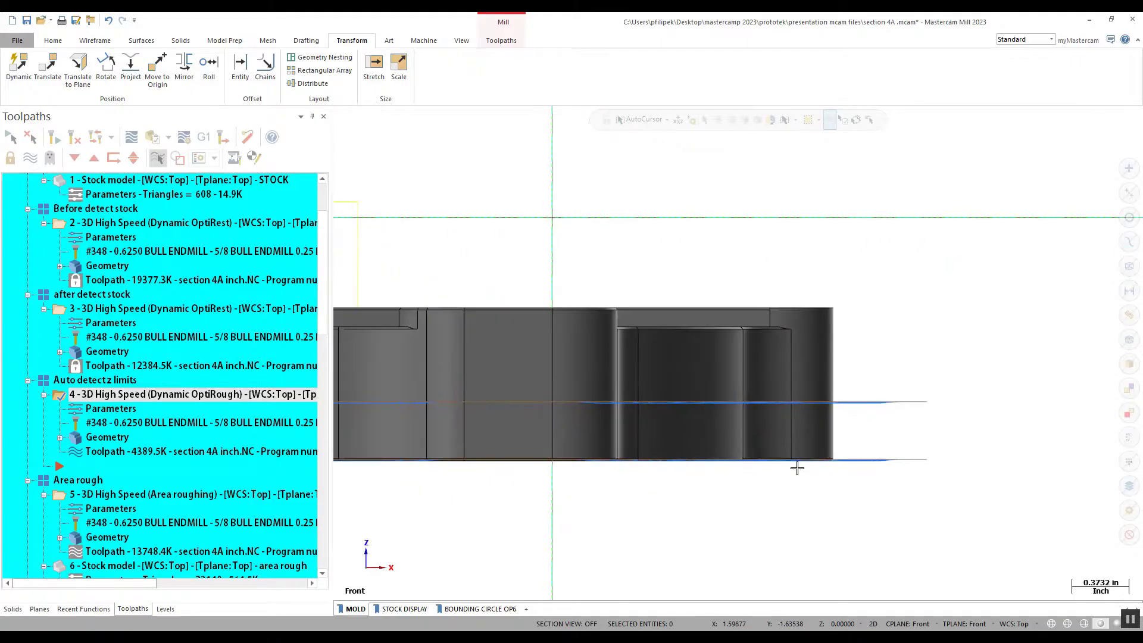
middle_click_drag(798, 467, 773, 487)
scroll(774, 487, "down", 3)
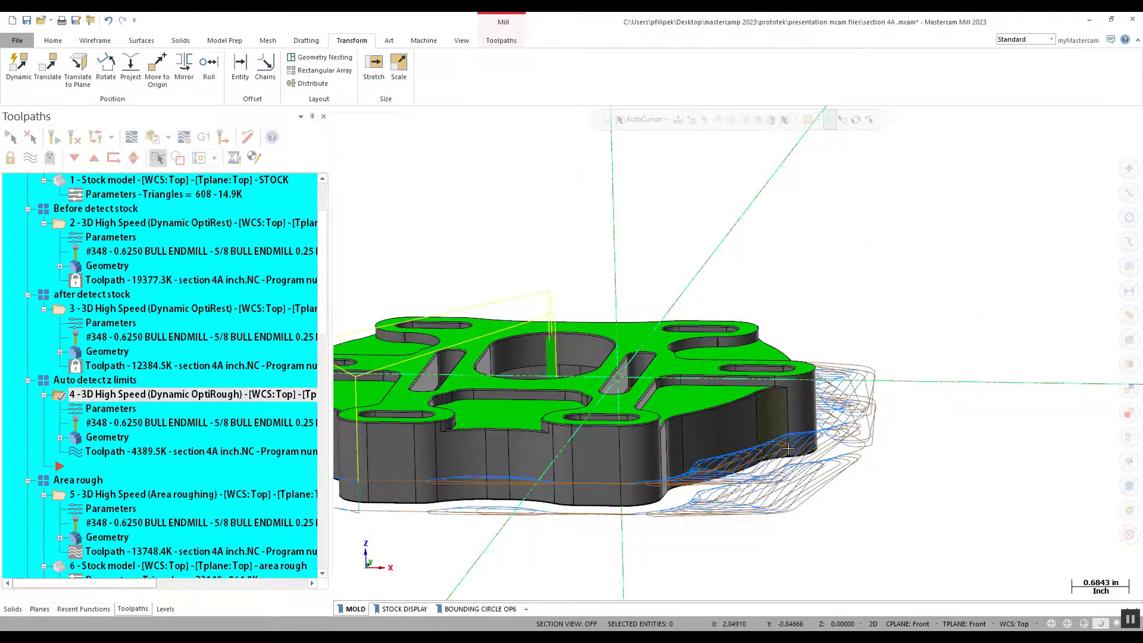
scroll(788, 449, "down", 2)
middle_click_drag(765, 425, 905, 340)
right_click(905, 340)
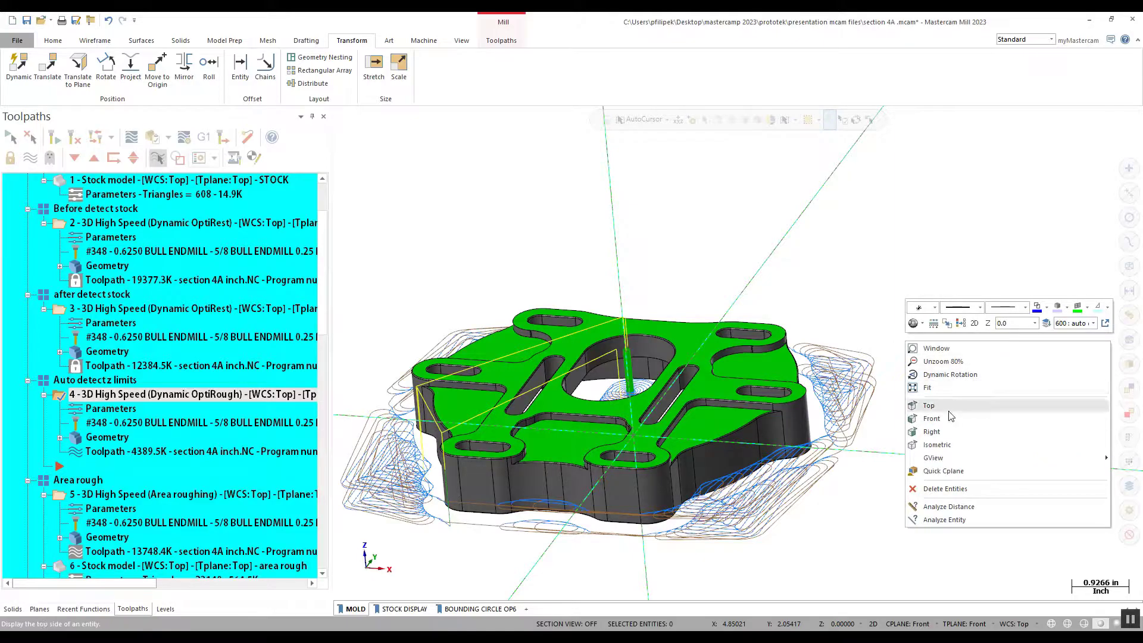
left_click(939, 445)
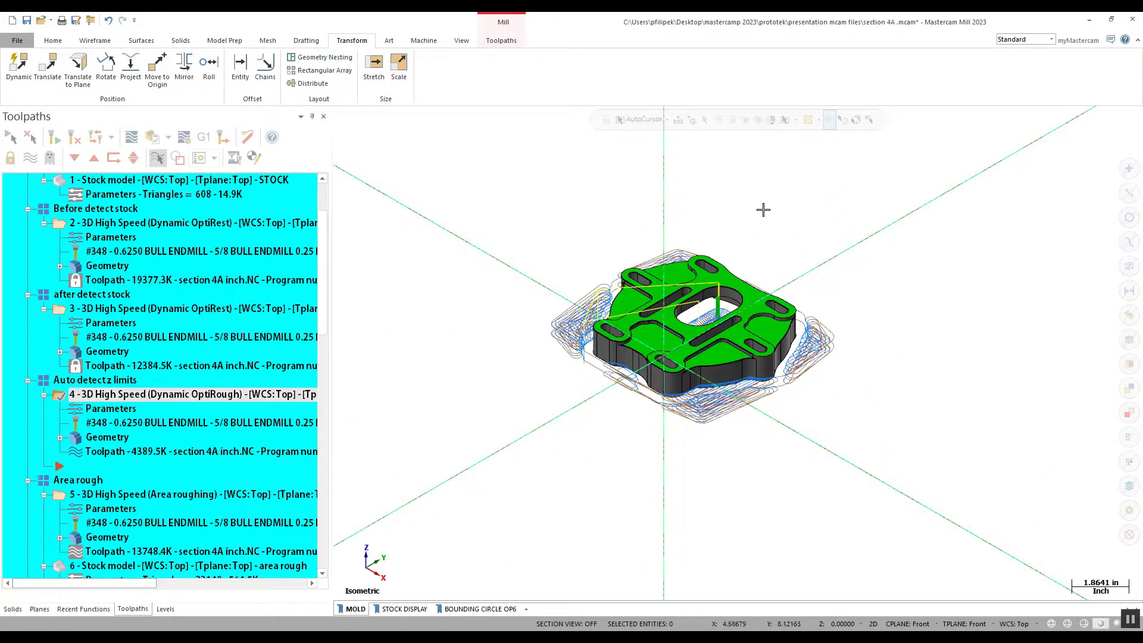
scroll(744, 234, "up", 1)
Hide the displayed toolpath and the auto detect z height level, making level 20, Console Mold, the main level.
left_click(30, 157)
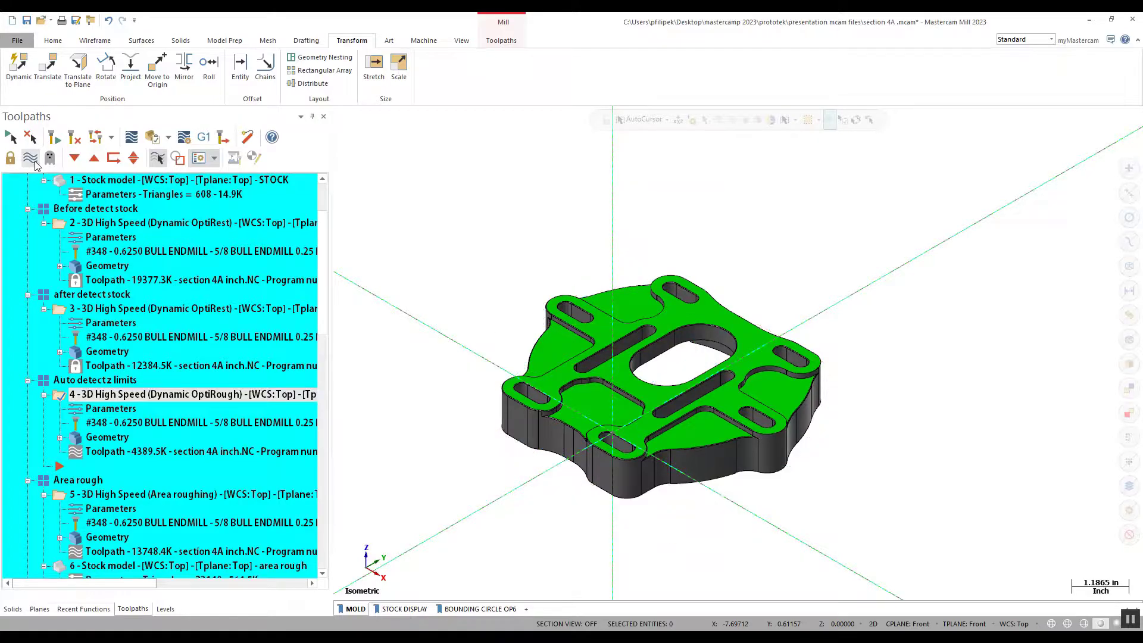
left_click(165, 608)
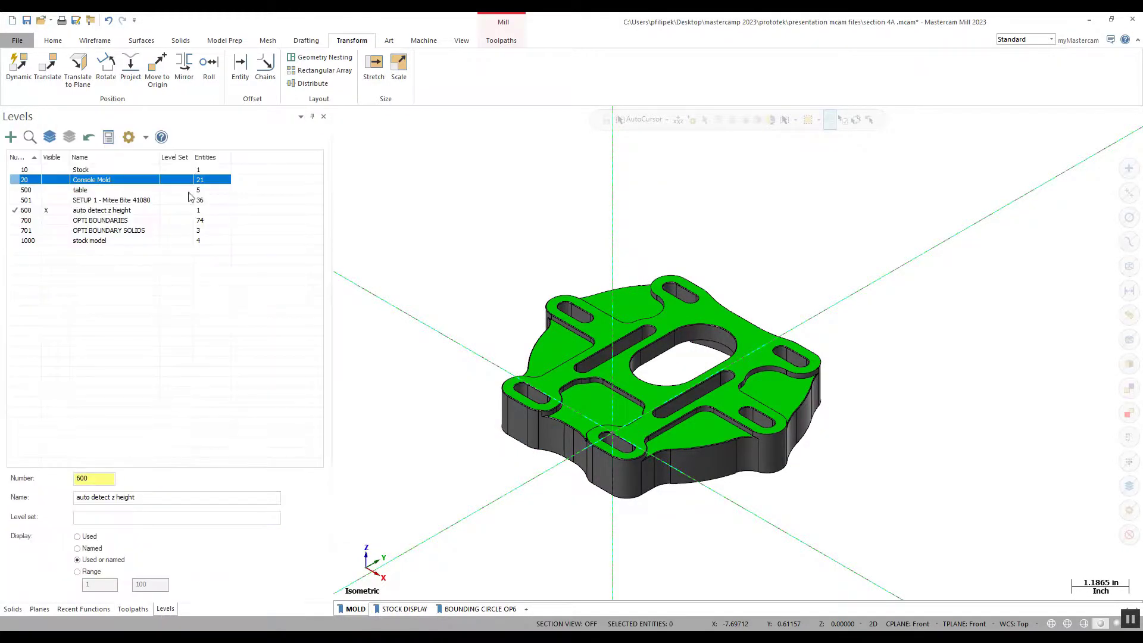
left_click(24, 179)
left_click(46, 210)
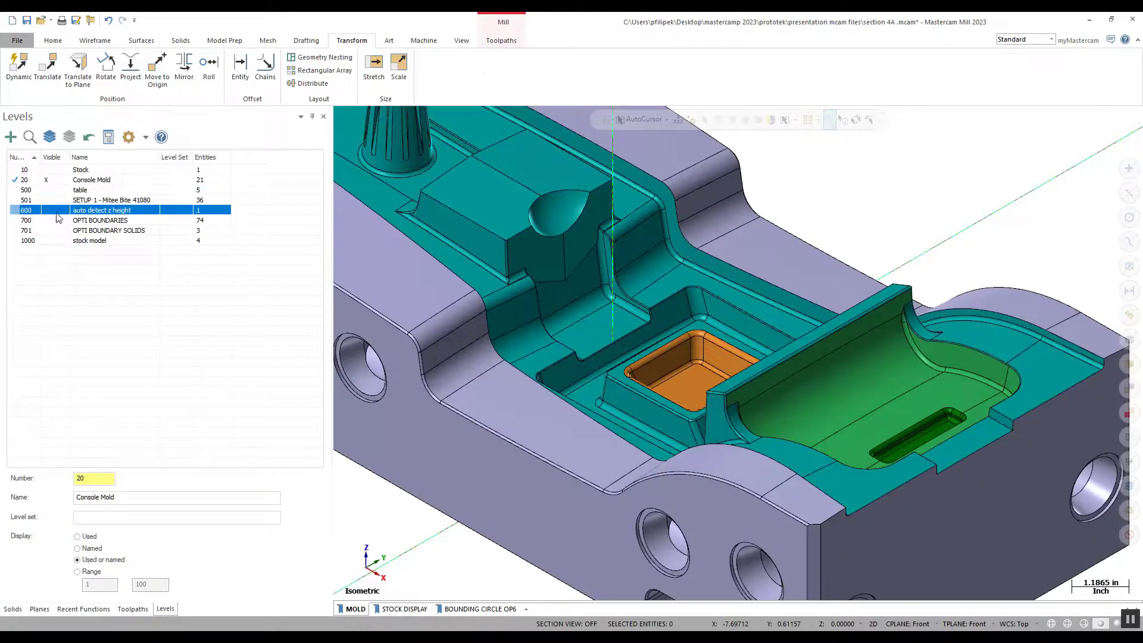
scroll(784, 462, "down", 2)
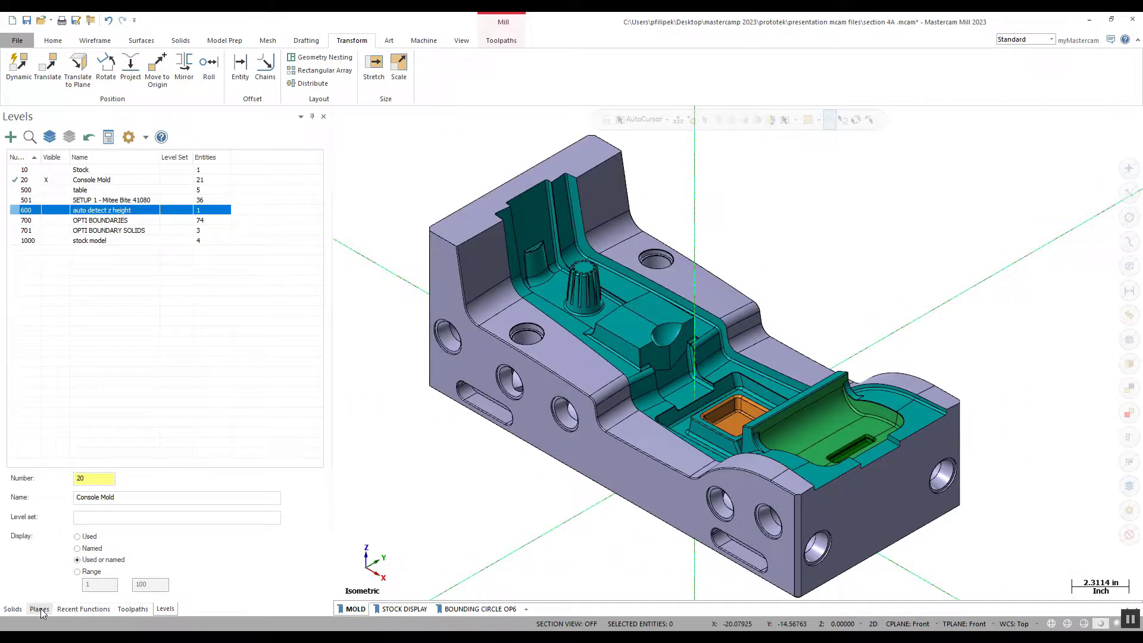
Display the Area roughing toolpath on the mold, followed by the area rough stock model.
left_click(132, 608)
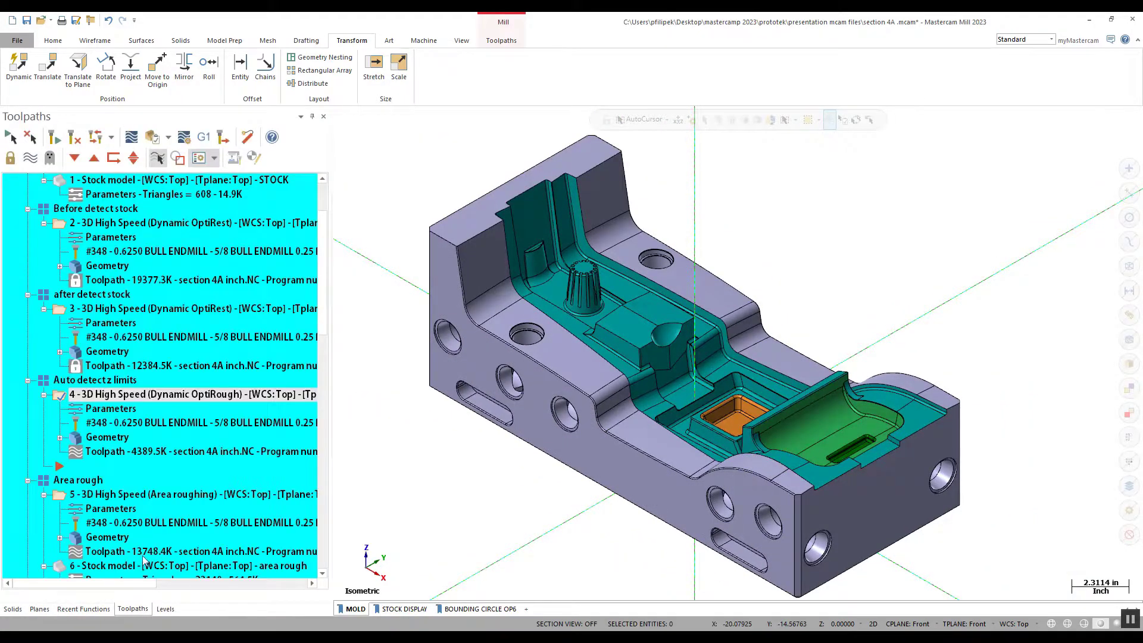
left_click(58, 501)
scroll(674, 306, "down", 2)
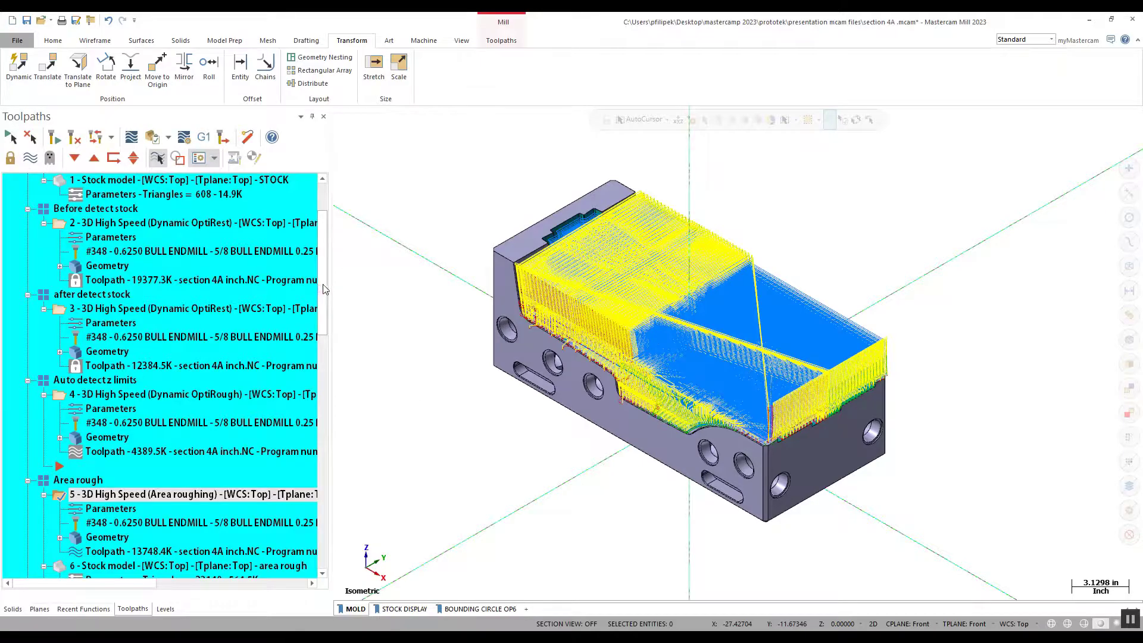
scroll(320, 329, "down", 3)
scroll(320, 329, "down", 2)
left_click(179, 351)
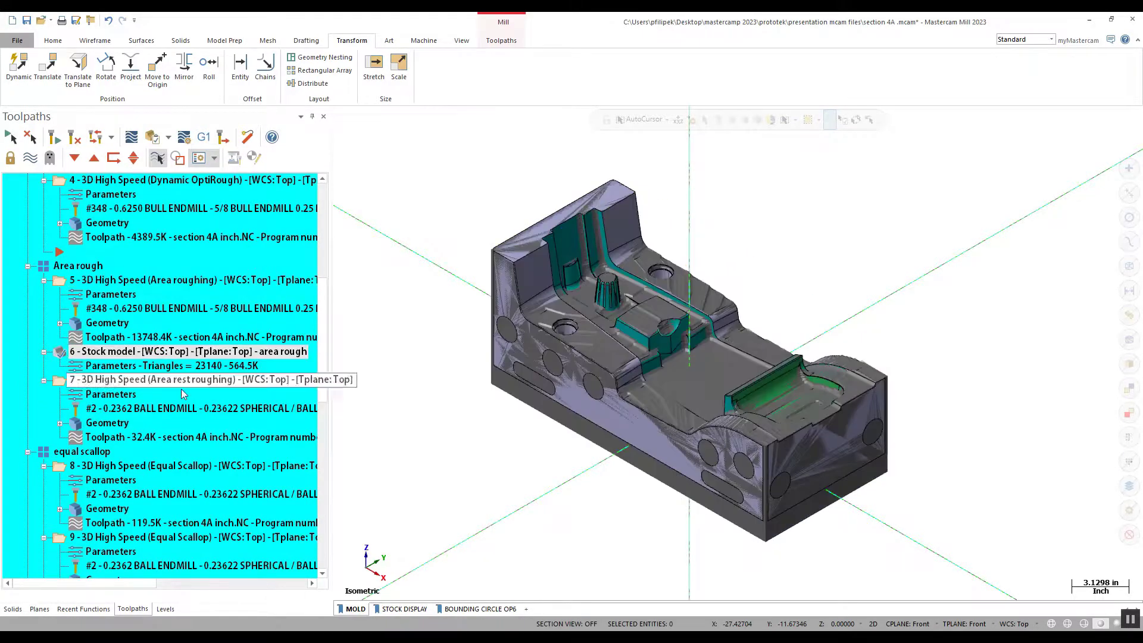
Examine the stock left in the end wall's vertical corners, and display the Area rest roughing toolpath there.
scroll(639, 355, "up", 3)
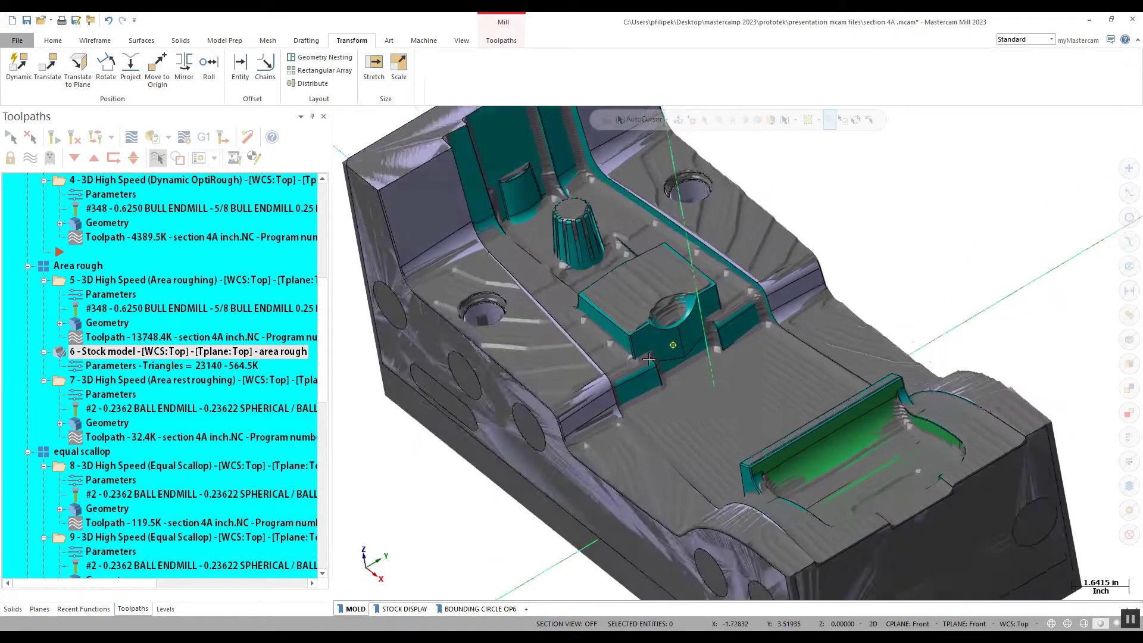
scroll(638, 241, "up", 15)
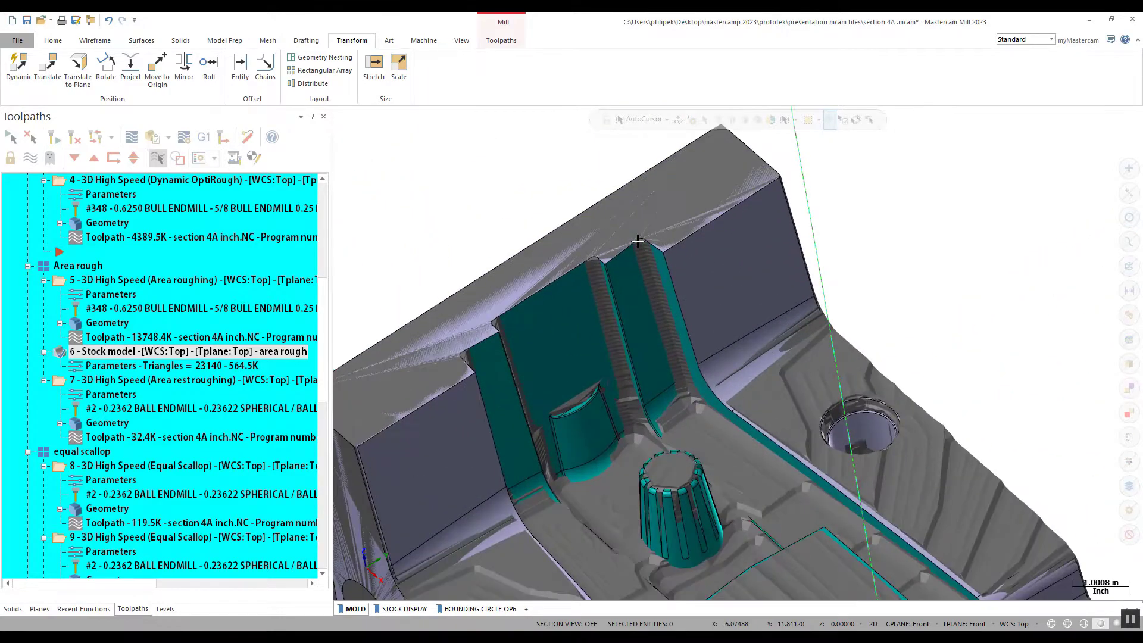
scroll(638, 241, "up", 4)
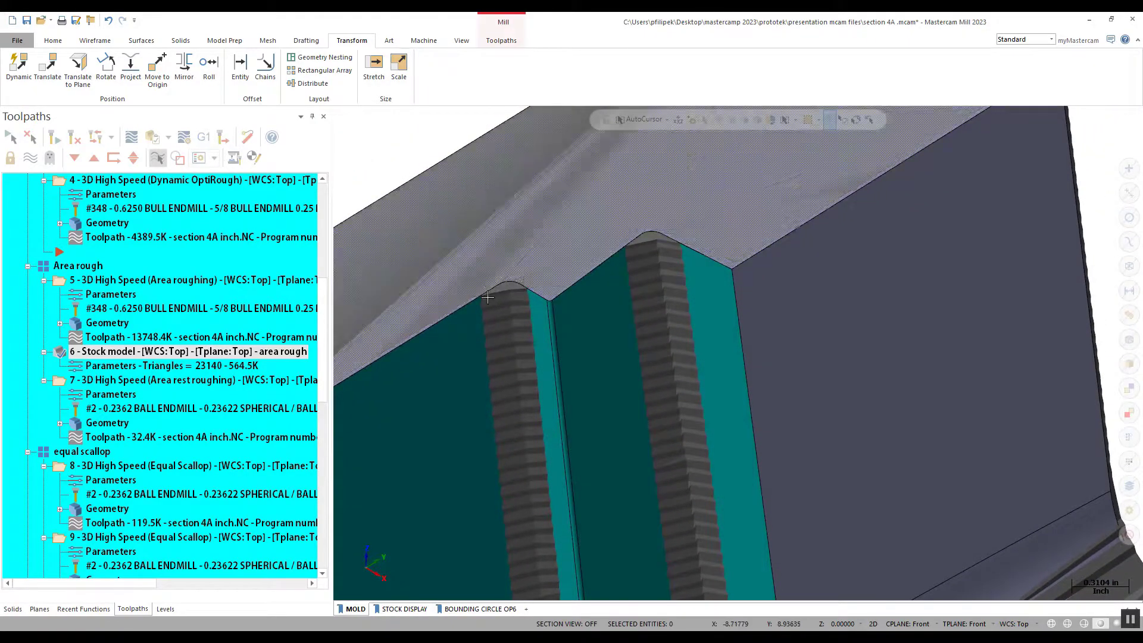
scroll(501, 343, "up", 5)
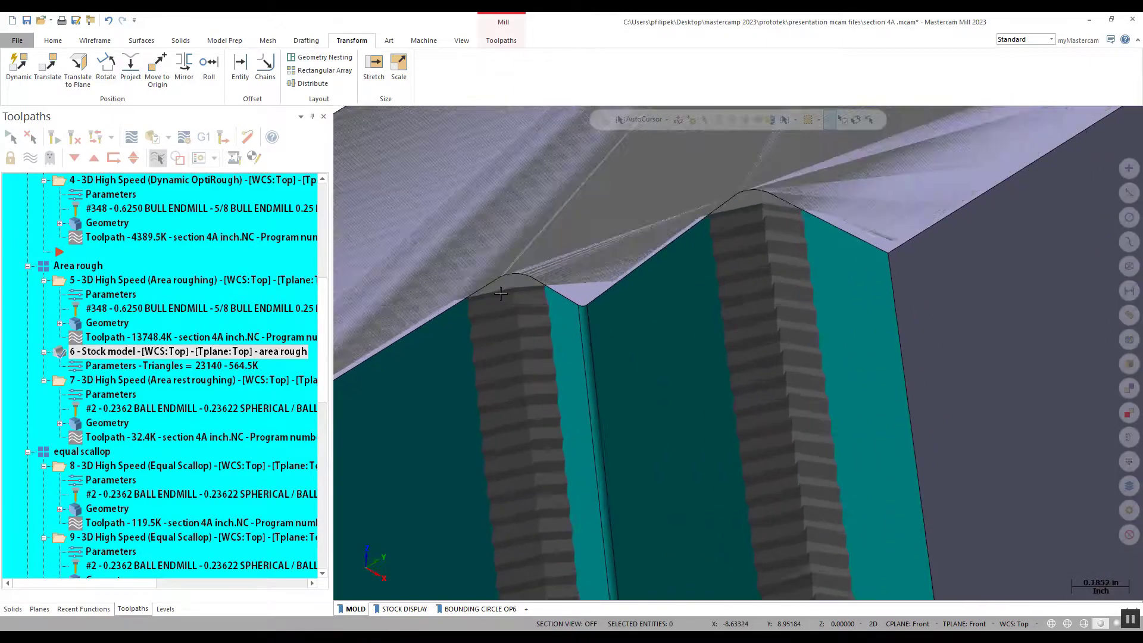
scroll(502, 343, "down", 5)
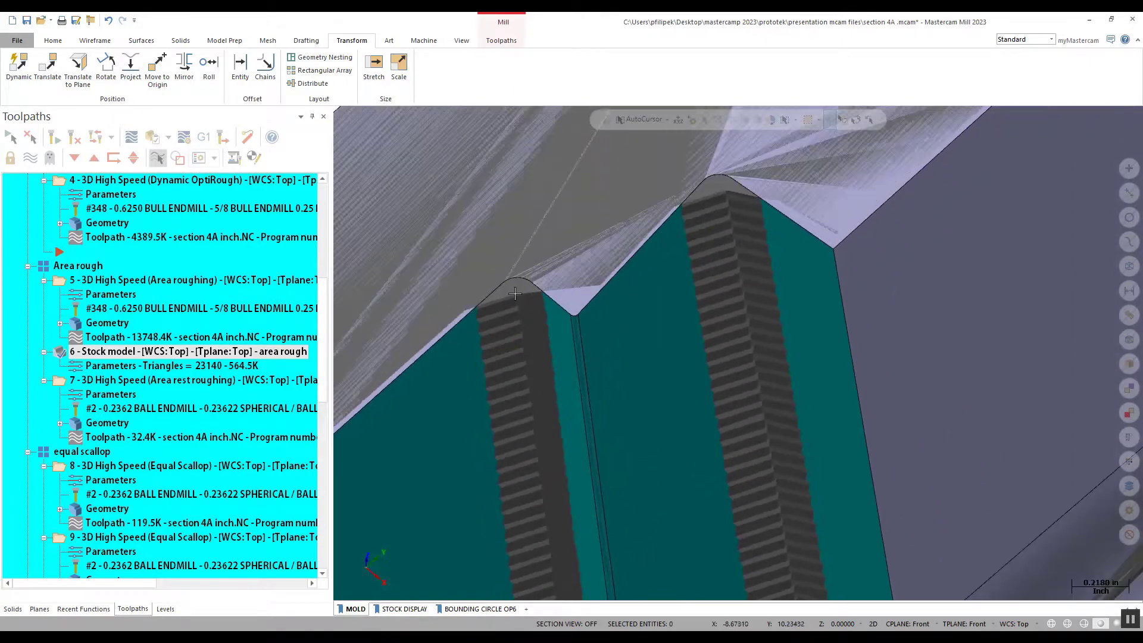
scroll(516, 290, "down", 2)
left_click(59, 381)
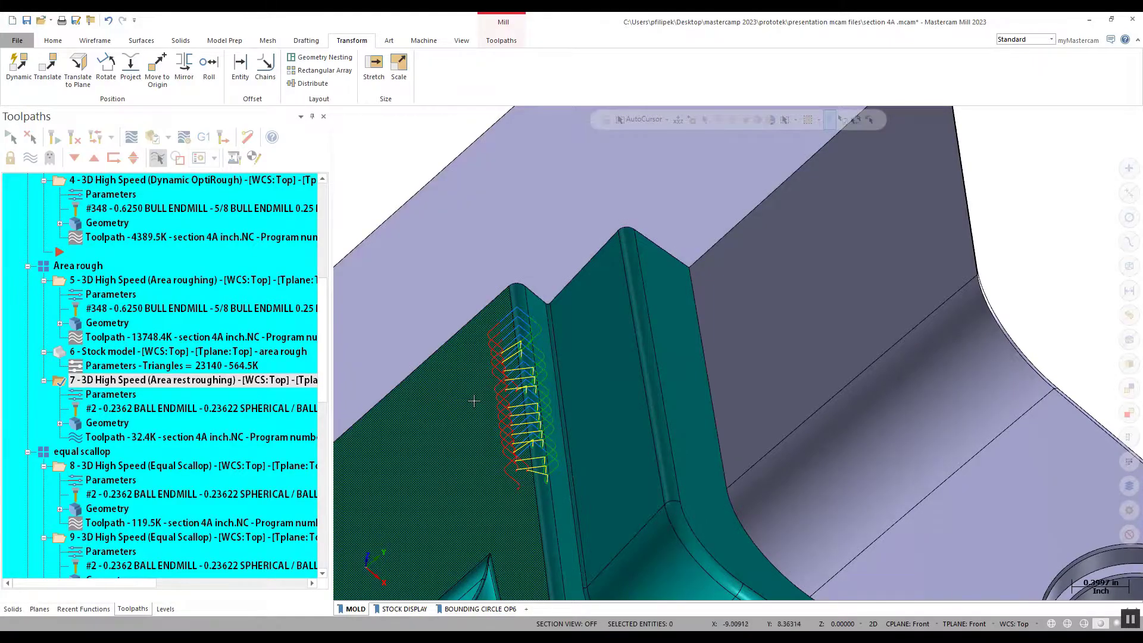
Set the primary lead radius of the area rest roughing toolpath to 0.125 and regenerate the toolpath.
scroll(505, 401, "up", 1)
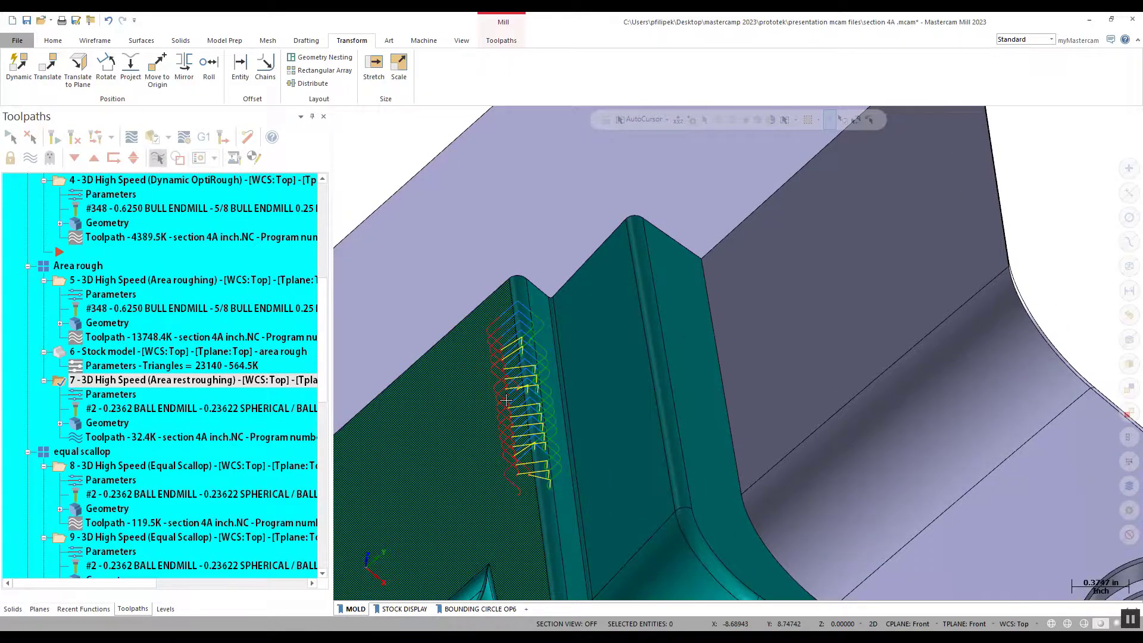
left_click(104, 395)
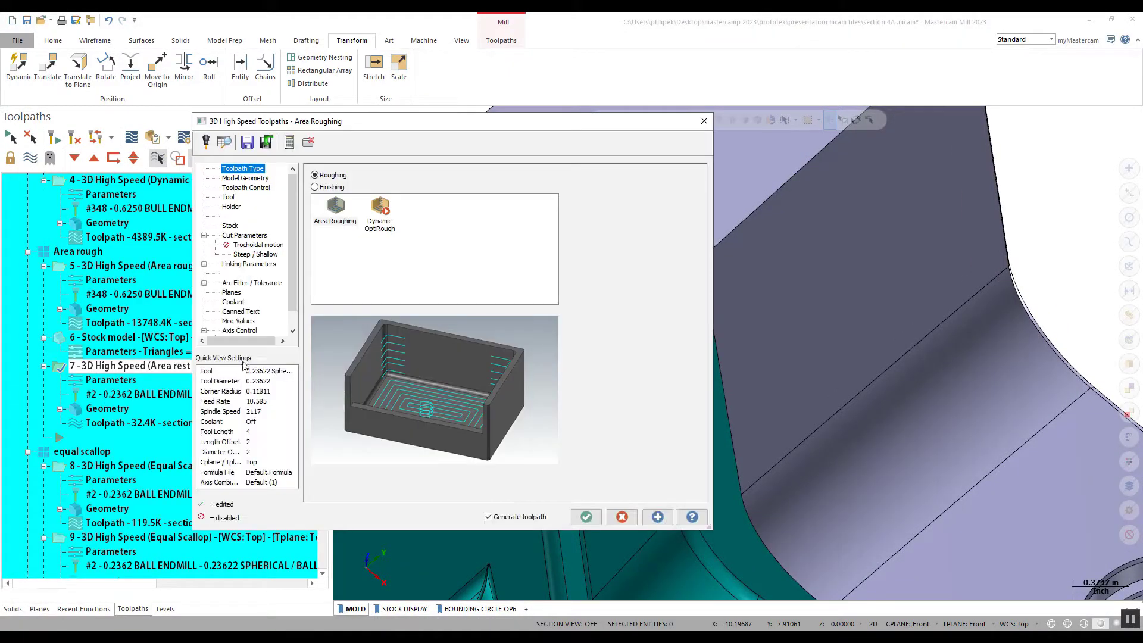
left_click(245, 265)
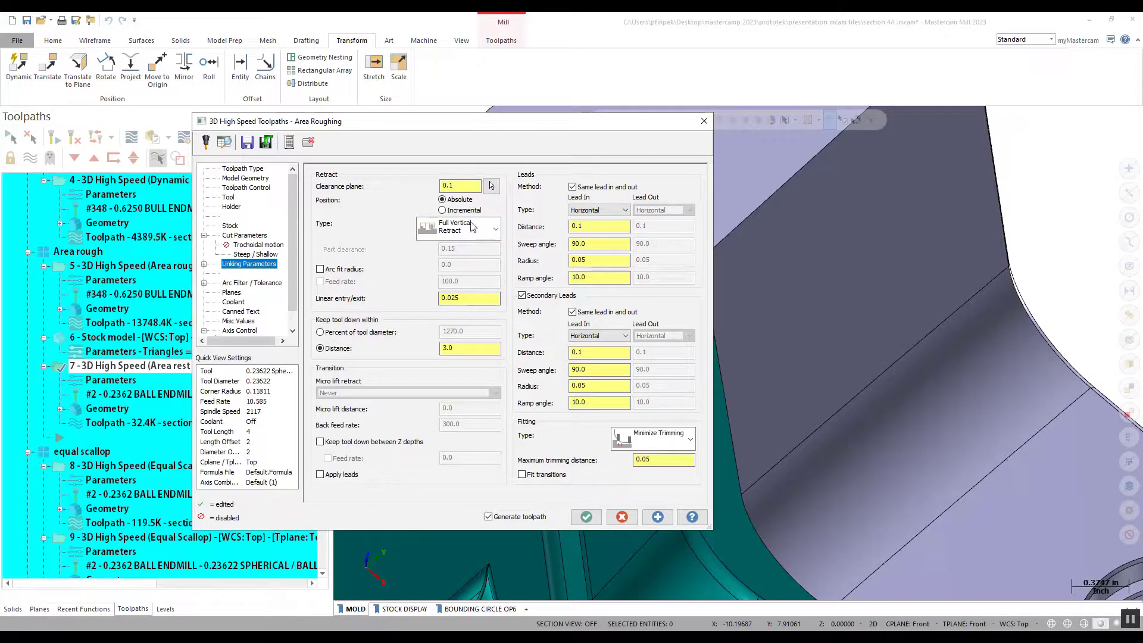
scroll(913, 311, "down", 5)
scroll(781, 390, "up", 6)
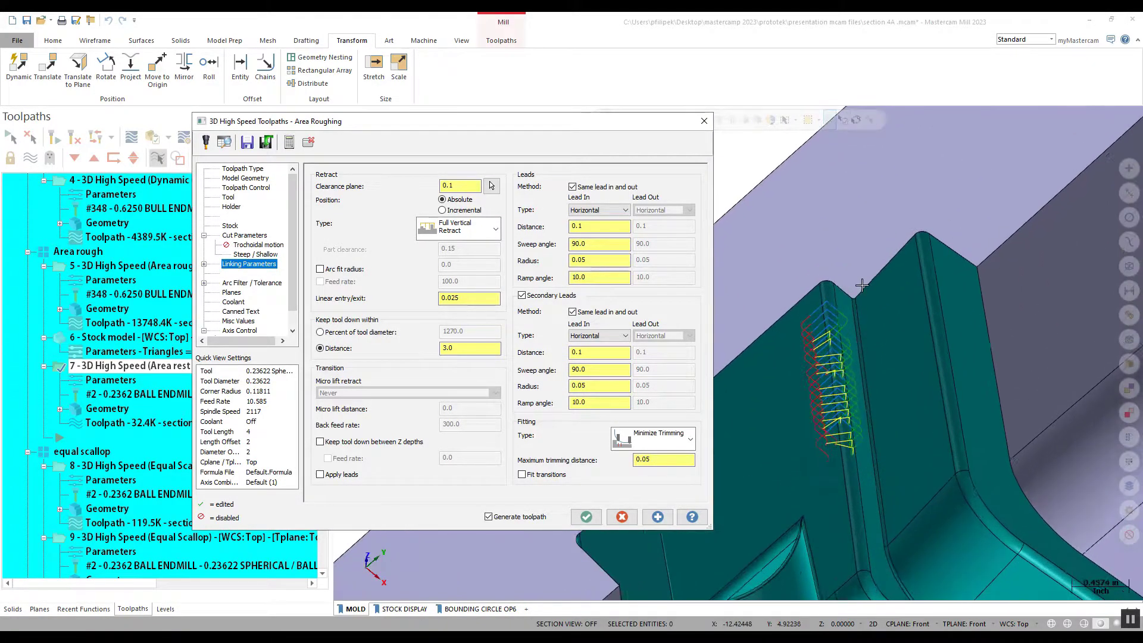
scroll(801, 364, "up", 3)
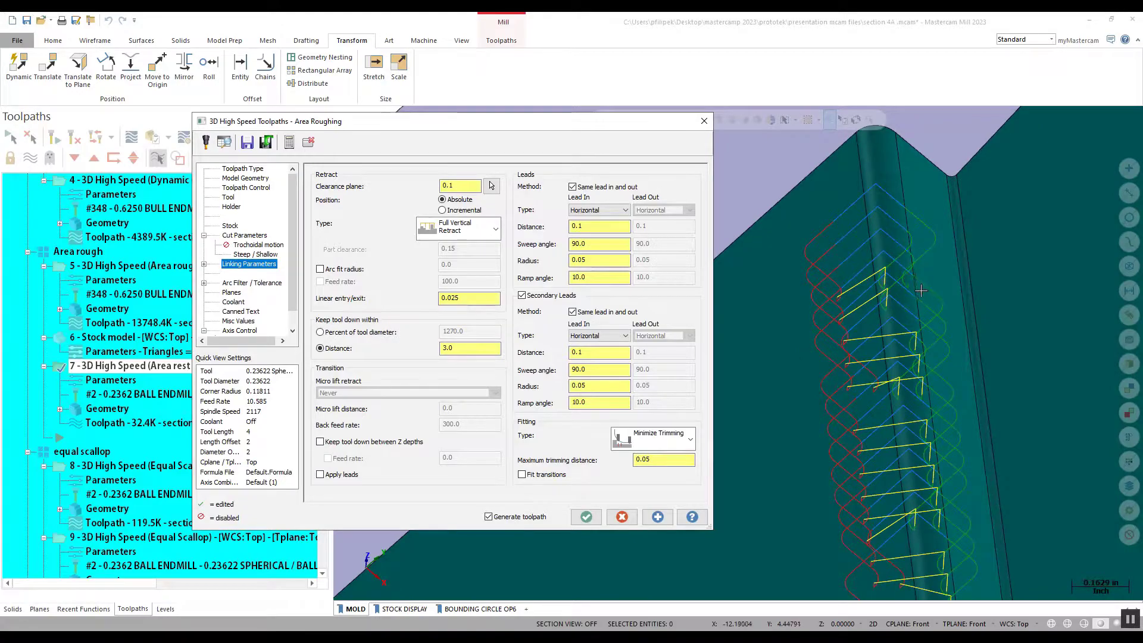
double_click(601, 261)
type(".")
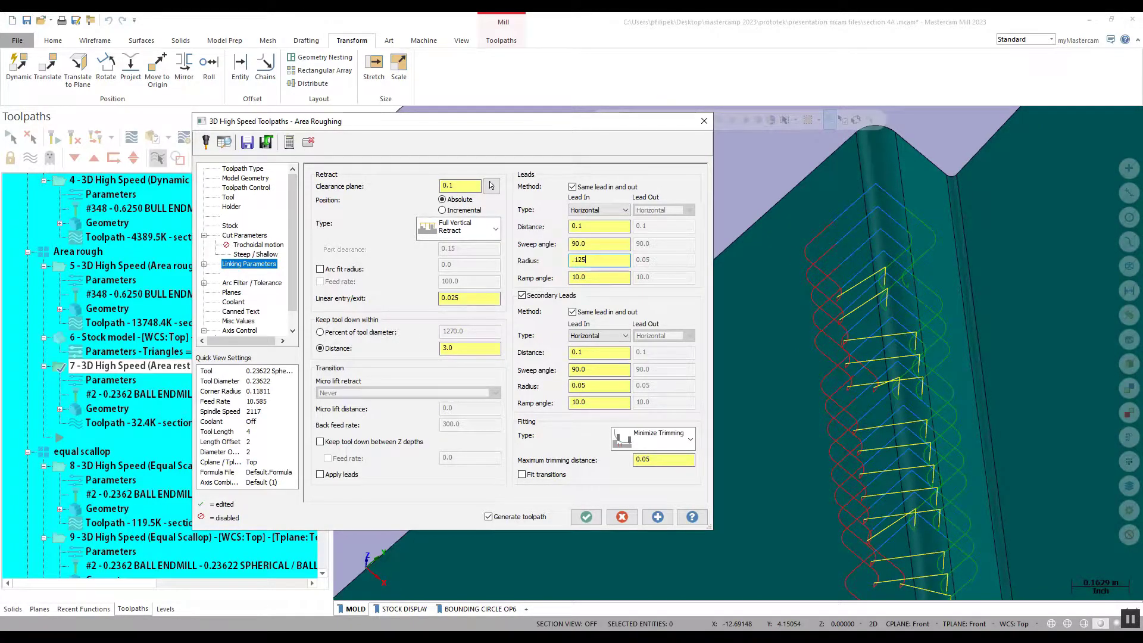
left_click(584, 517)
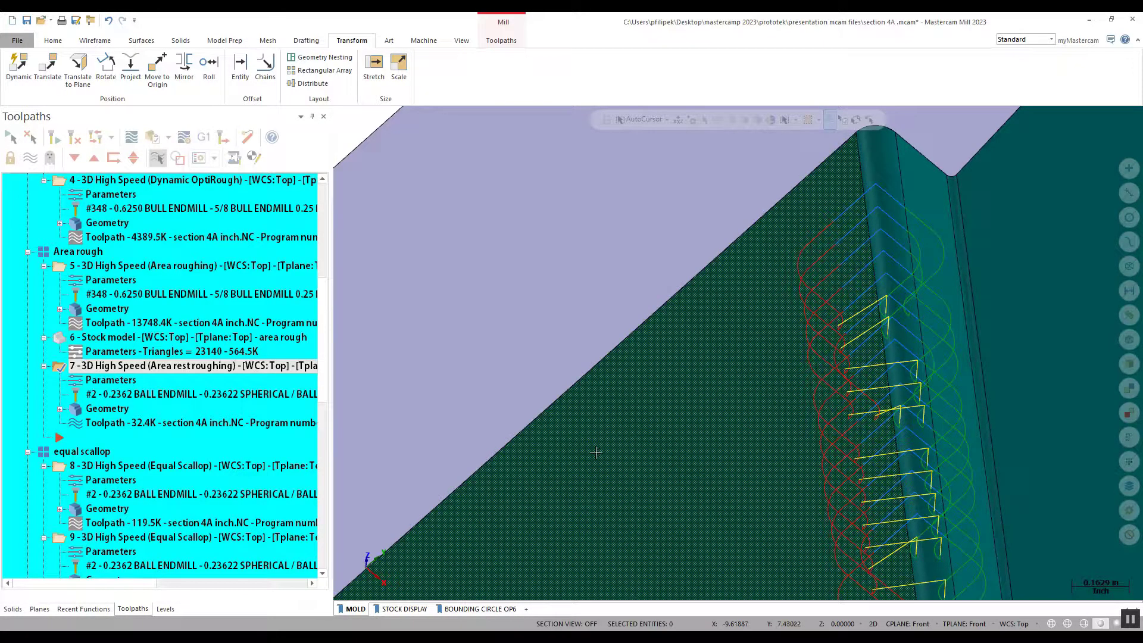
Set the area rest roughing toolpath's secondary lead radius to 0.1, keeping Secondary Leads enabled, and regenerate.
left_click(112, 381)
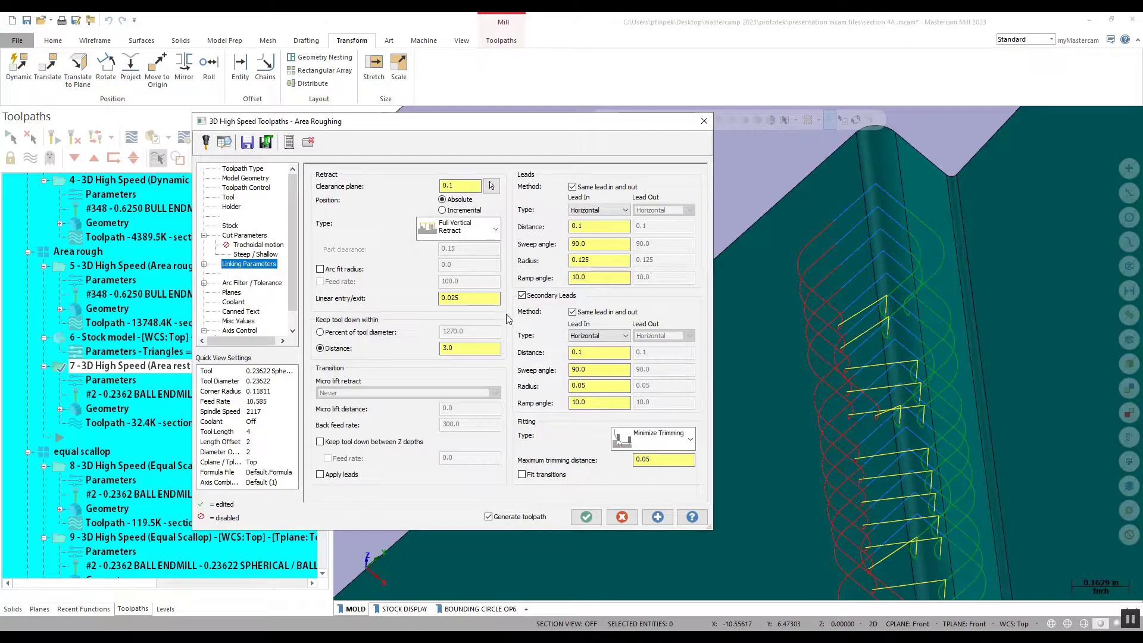
left_click(596, 227)
left_click(523, 295)
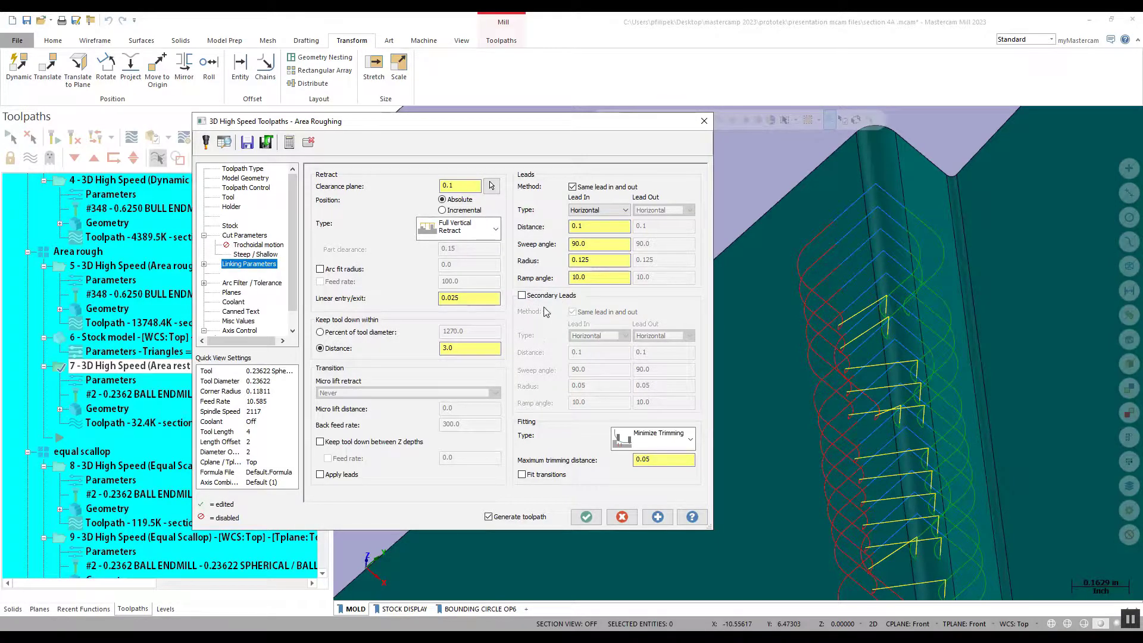
left_click(522, 295)
left_click(593, 386)
left_click_drag(601, 386, 560, 387)
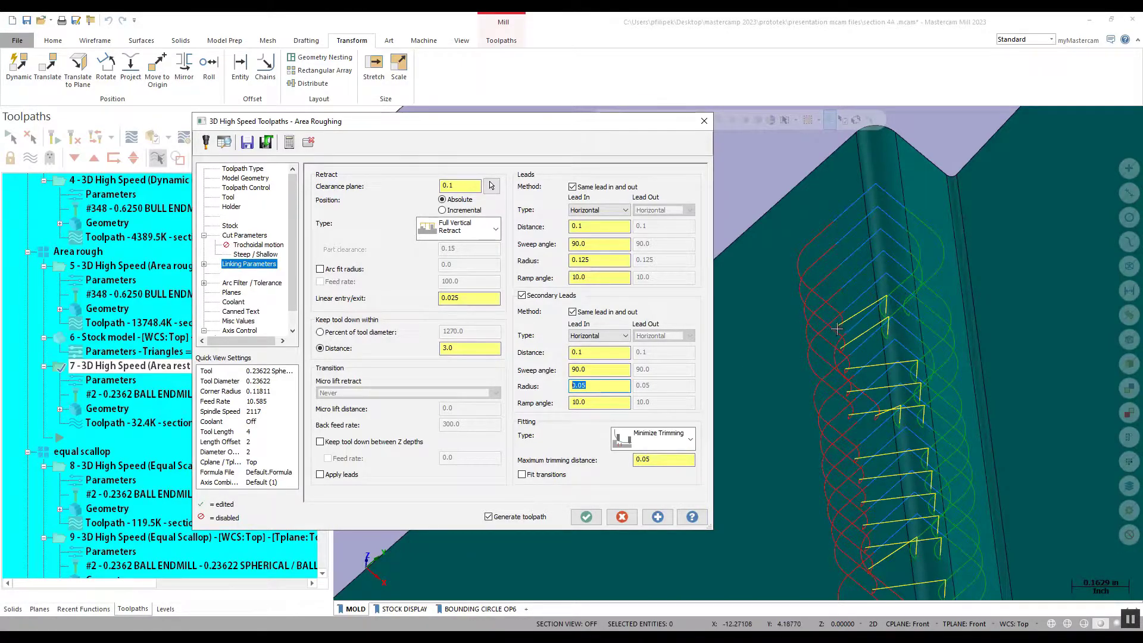
type(".1")
left_click(586, 516)
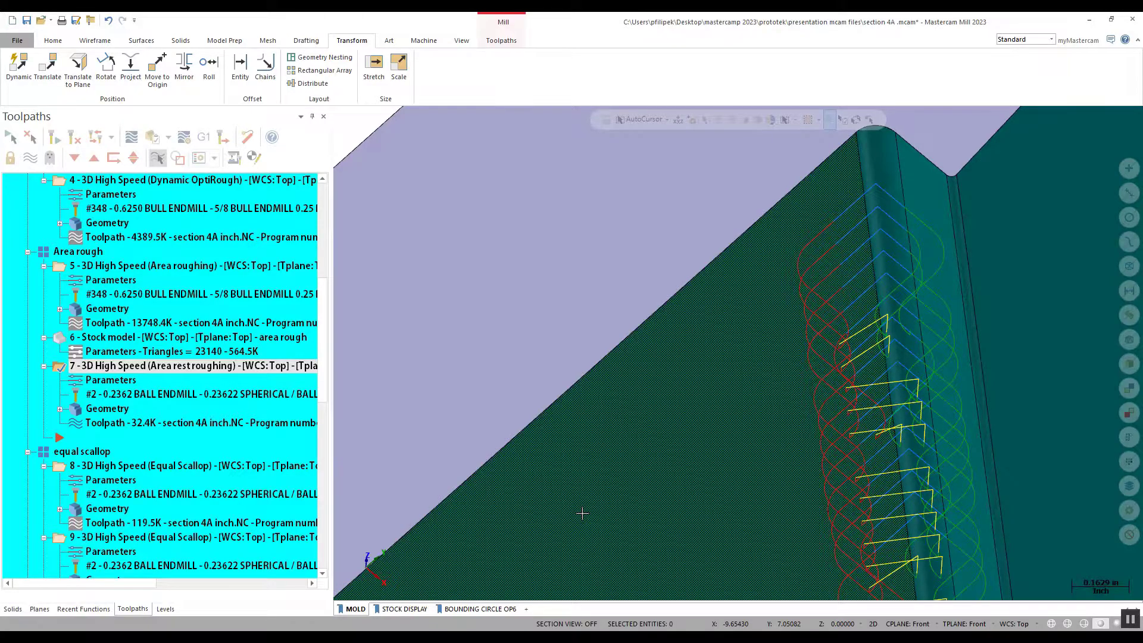
Review the area rest roughing toolpath's linking parameters and close them without changes.
left_click(111, 380)
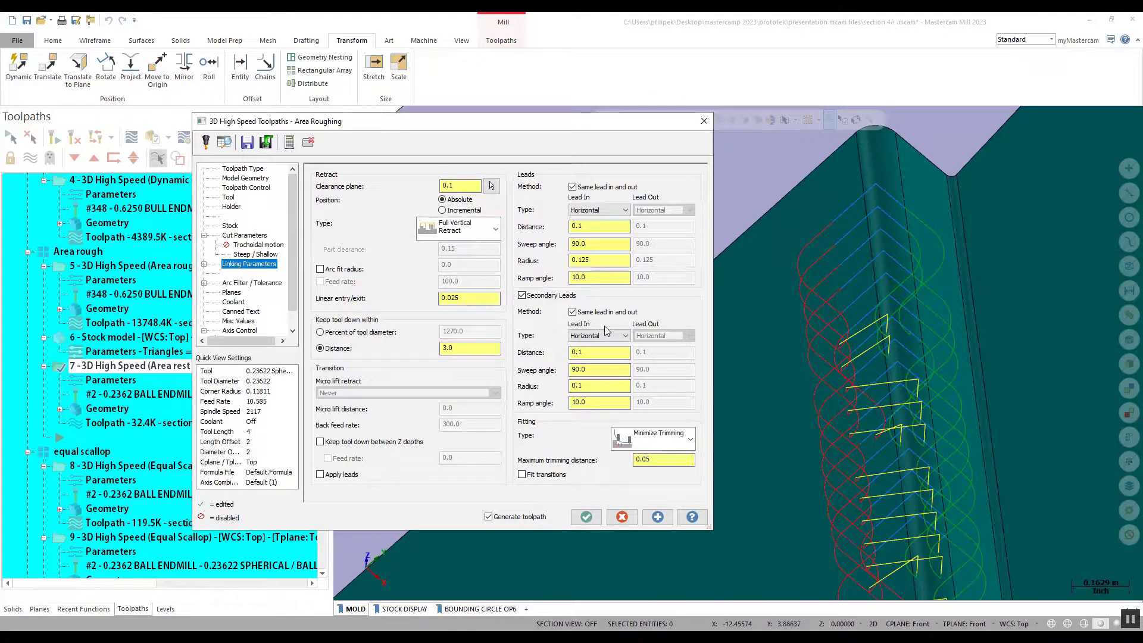
left_click(622, 517)
scroll(632, 393, "down", 5)
scroll(632, 393, "down", 4)
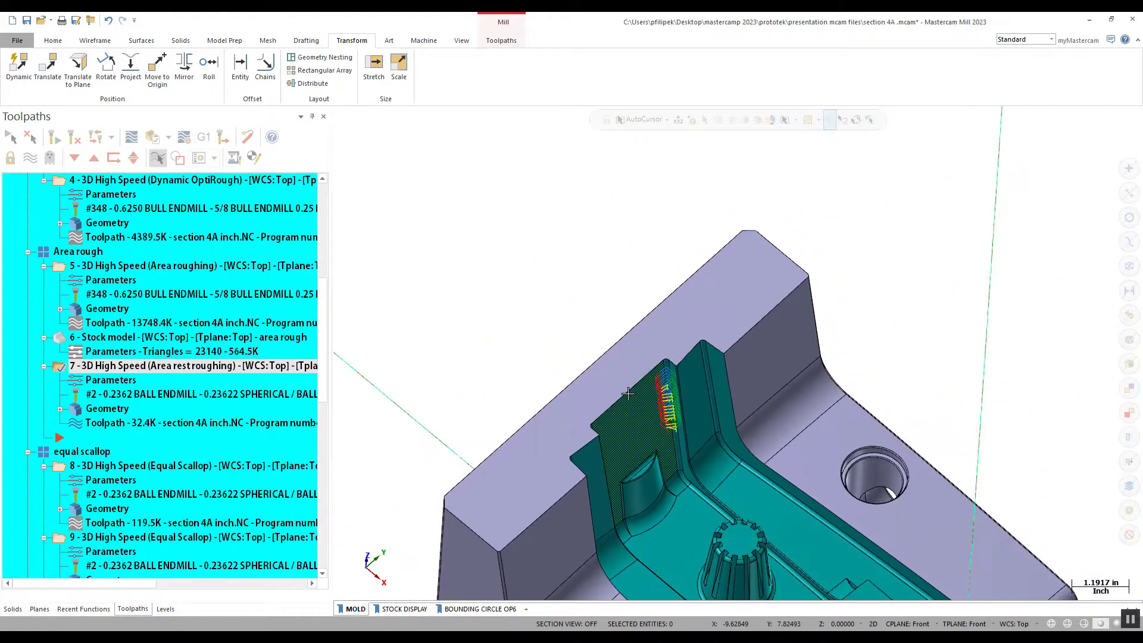
Make level 500, table, visible together with the mold.
left_click(165, 609)
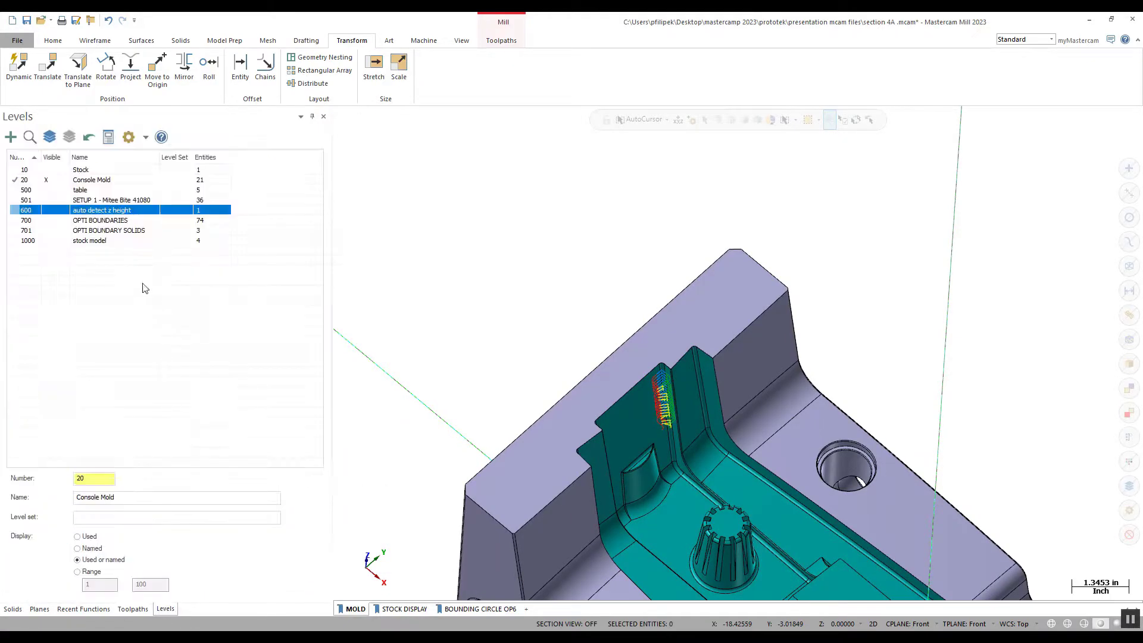
left_click(46, 190)
scroll(630, 377, "down", 6)
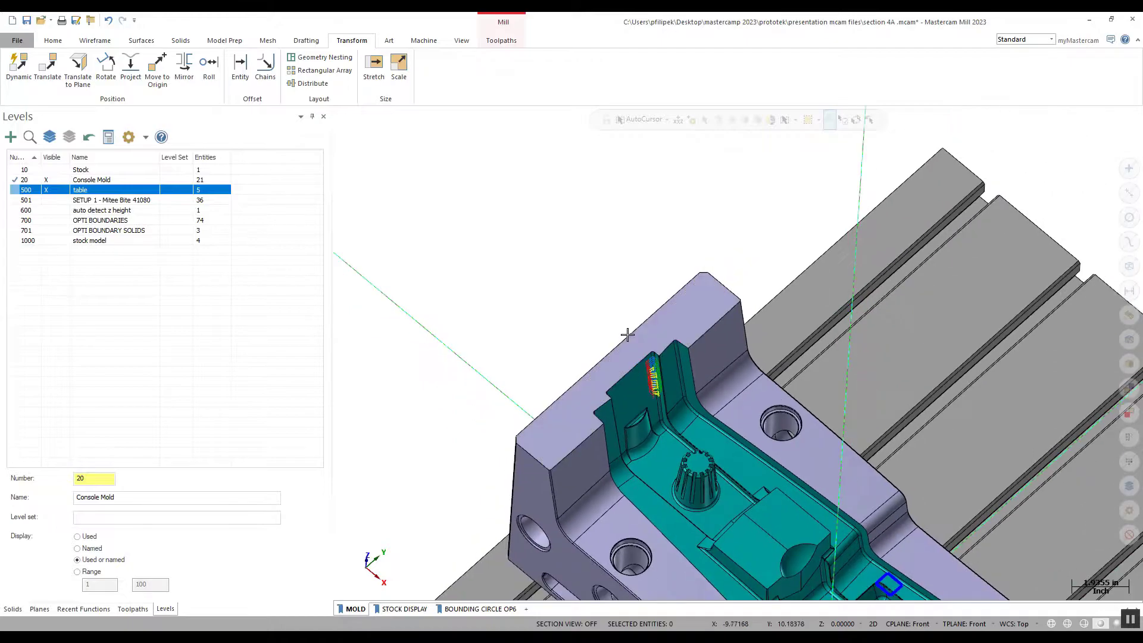
scroll(629, 377, "up", 3)
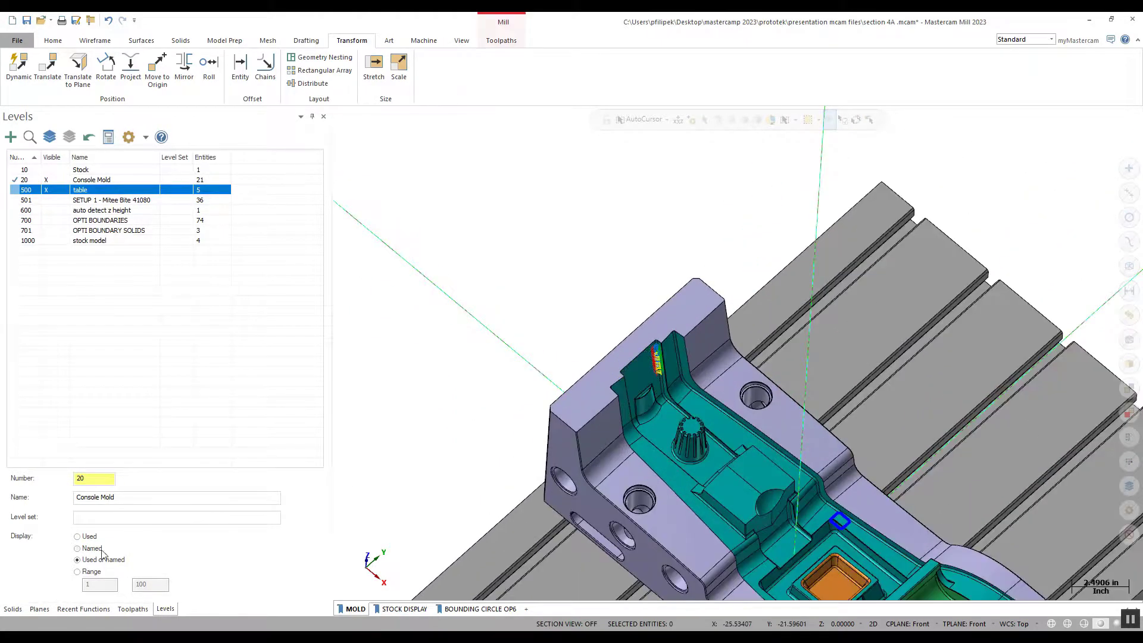
Examine the area rest roughing toolpath's containment boundary chain relative to the mold from several angles.
left_click(133, 608)
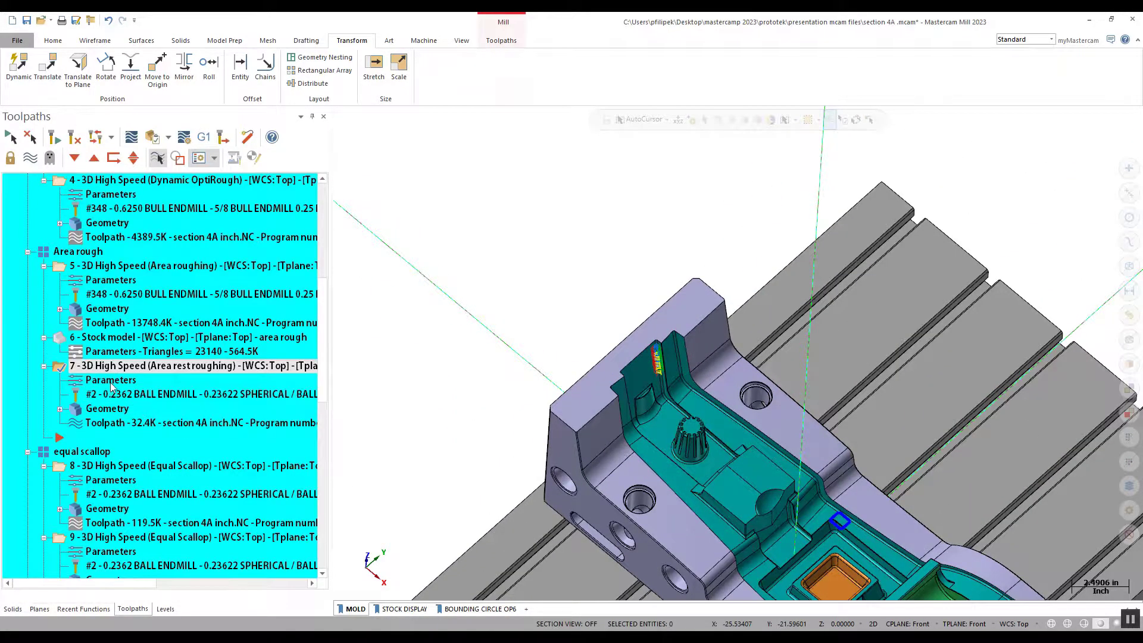
left_click(247, 189)
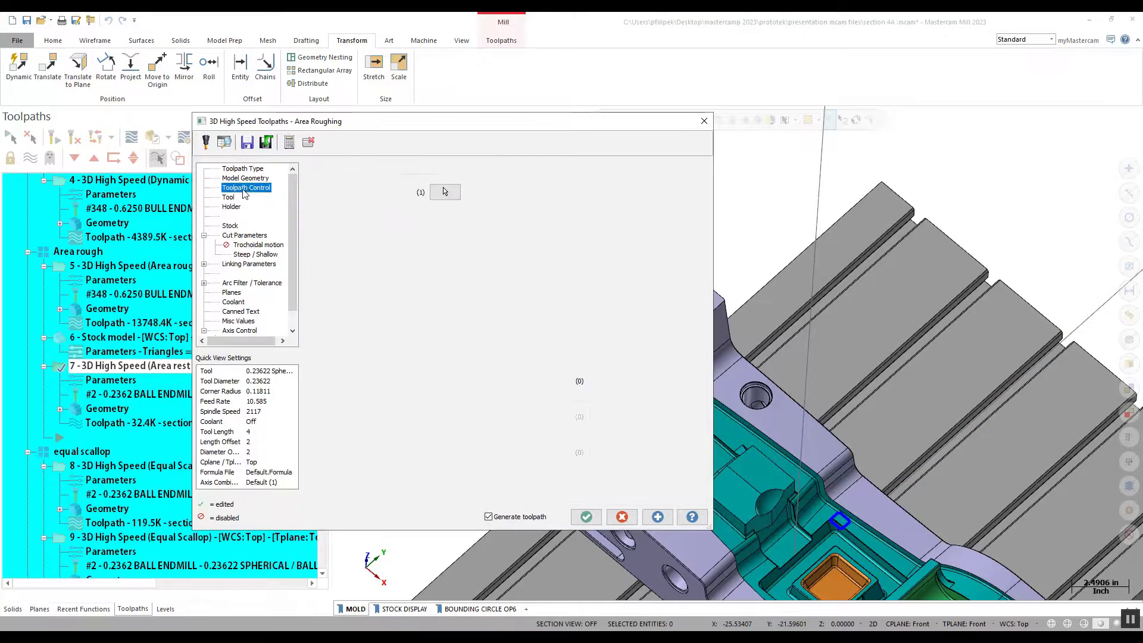
left_click(443, 192)
scroll(655, 282, "up", 5)
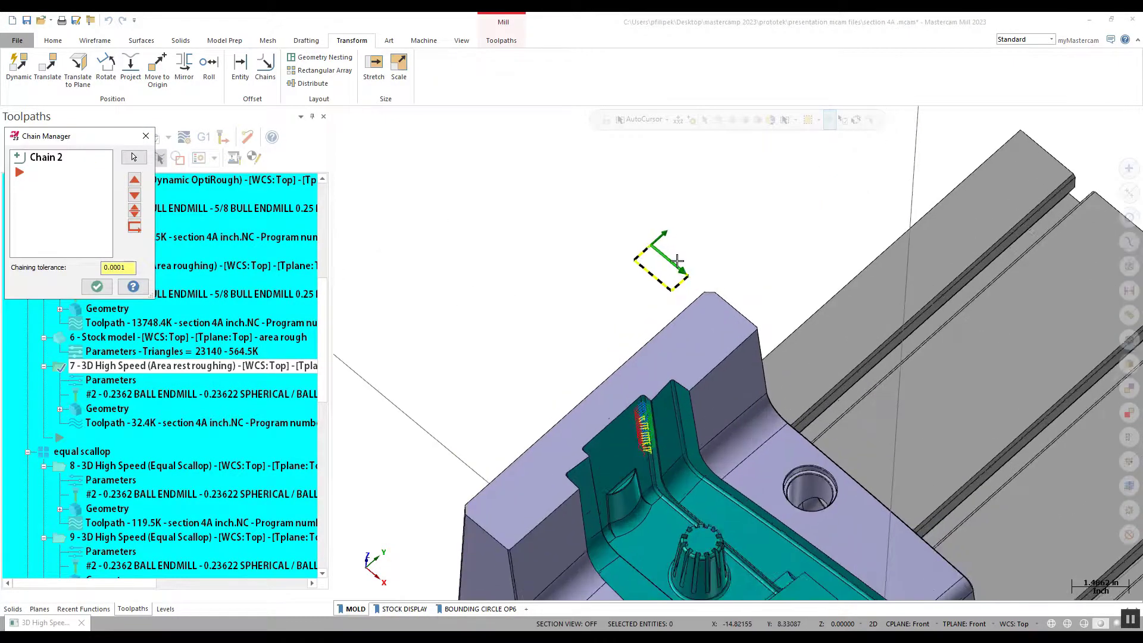
right_click(755, 233)
left_click(768, 300)
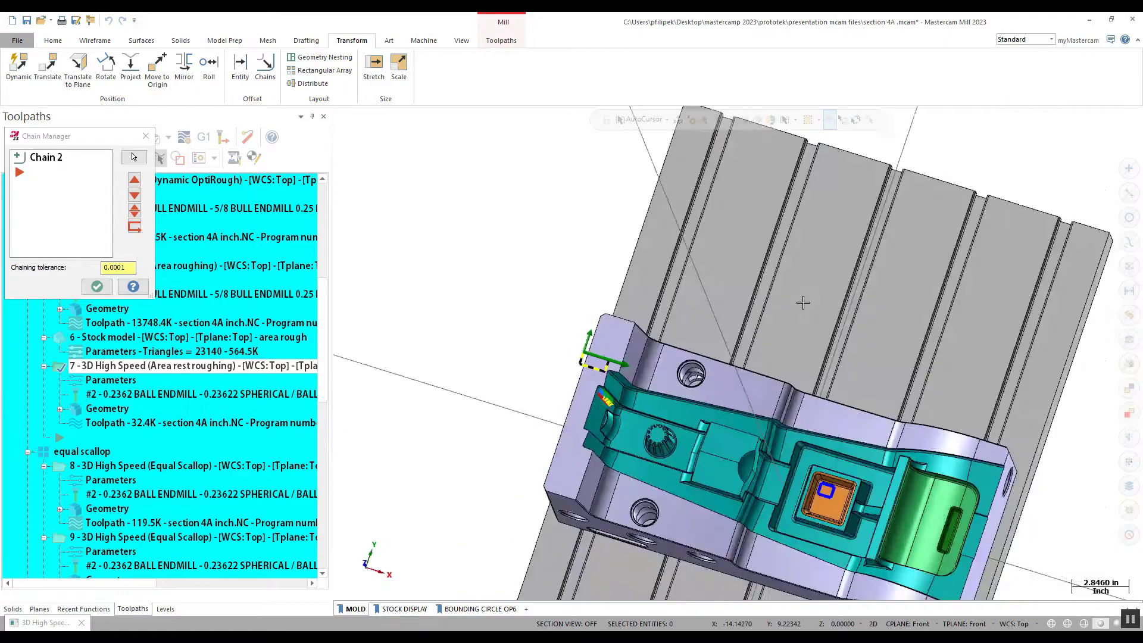
scroll(690, 353, "up", 3)
scroll(408, 339, "down", 2)
scroll(616, 345, "up", 3)
middle_click_drag(617, 345, 571, 280)
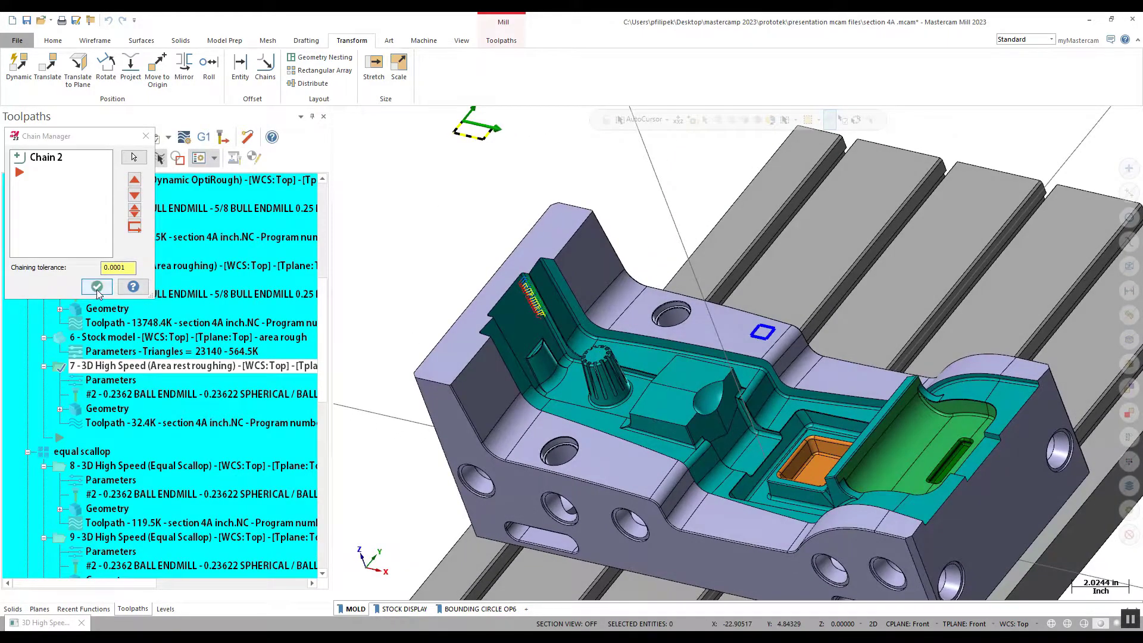
left_click(97, 287)
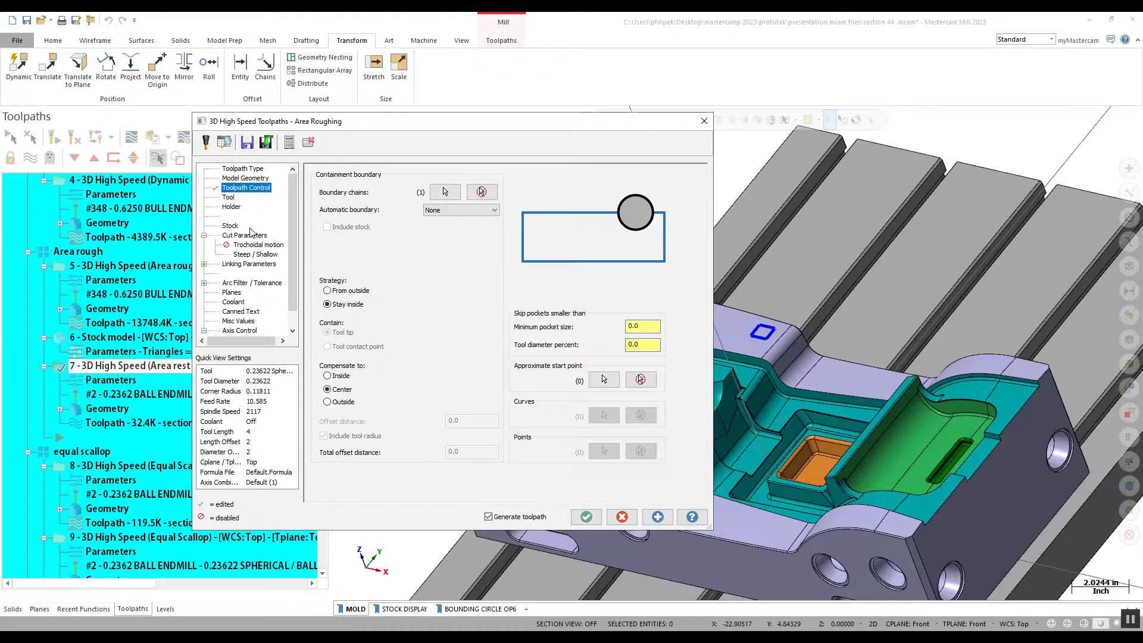
Review the area rest roughing Z depth limits, cut parameters and machining and avoidance geometry, and close the settings without changes.
left_click(255, 254)
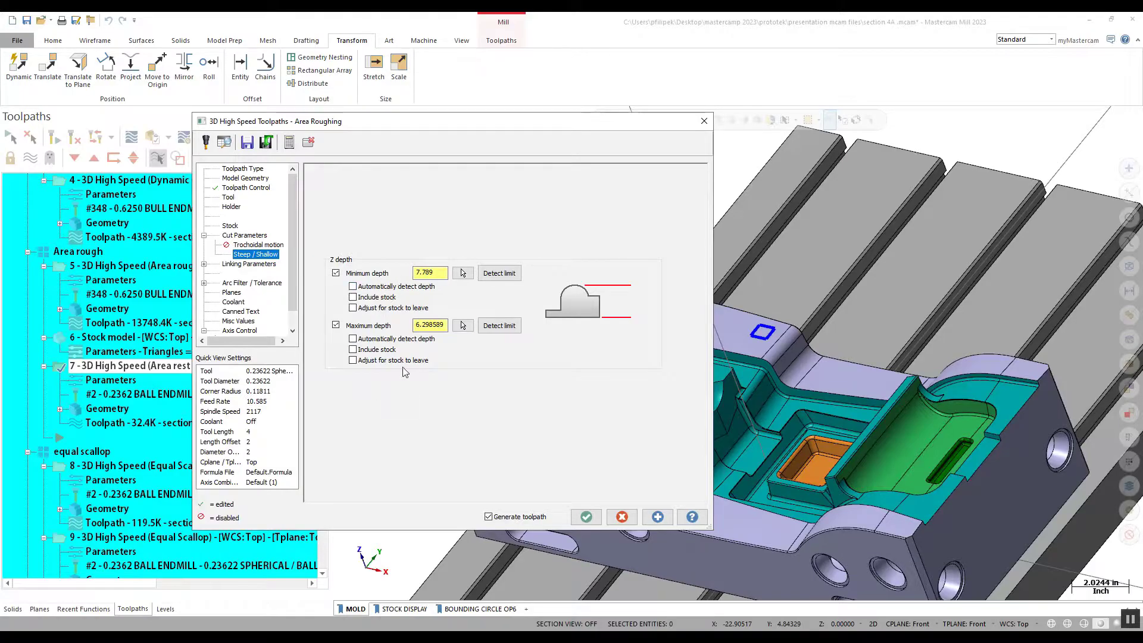
left_click(249, 235)
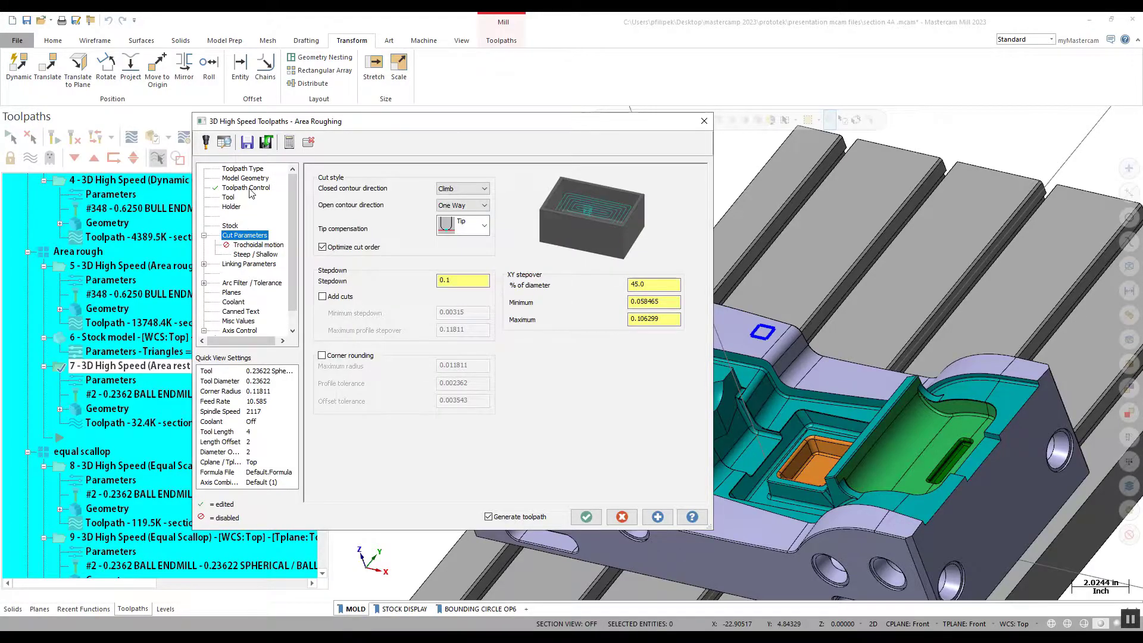
left_click(246, 188)
left_click(245, 178)
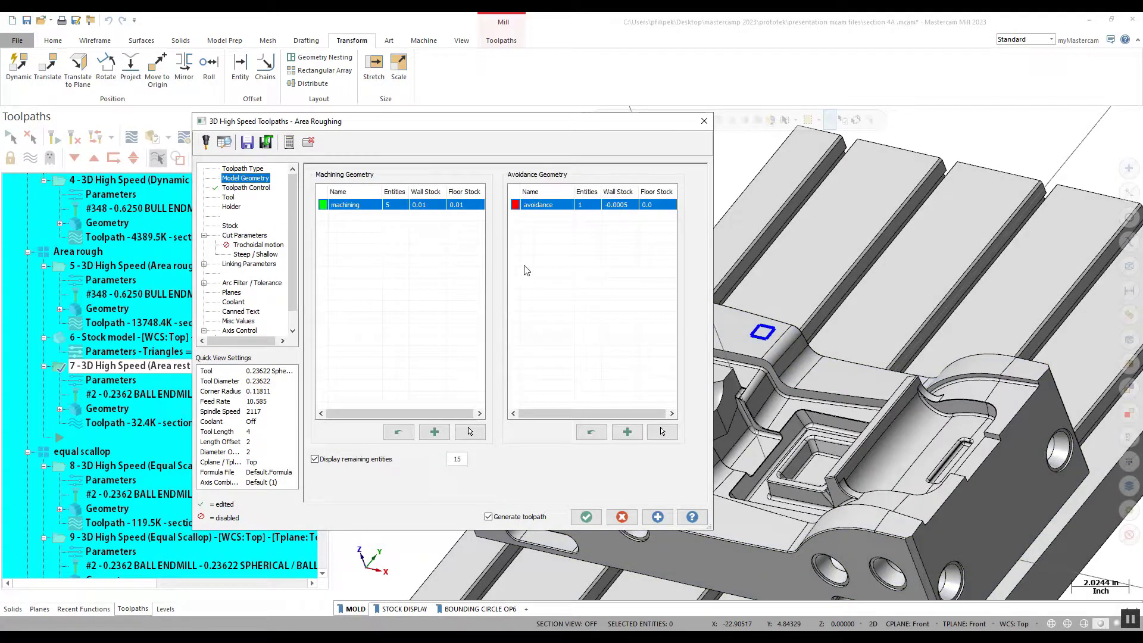
left_click(703, 120)
scroll(572, 357, "down", 3)
mouse_move(571, 357)
middle_mouse_down()
mouse_move(566, 423)
mouse_move(575, 365)
middle_mouse_up()
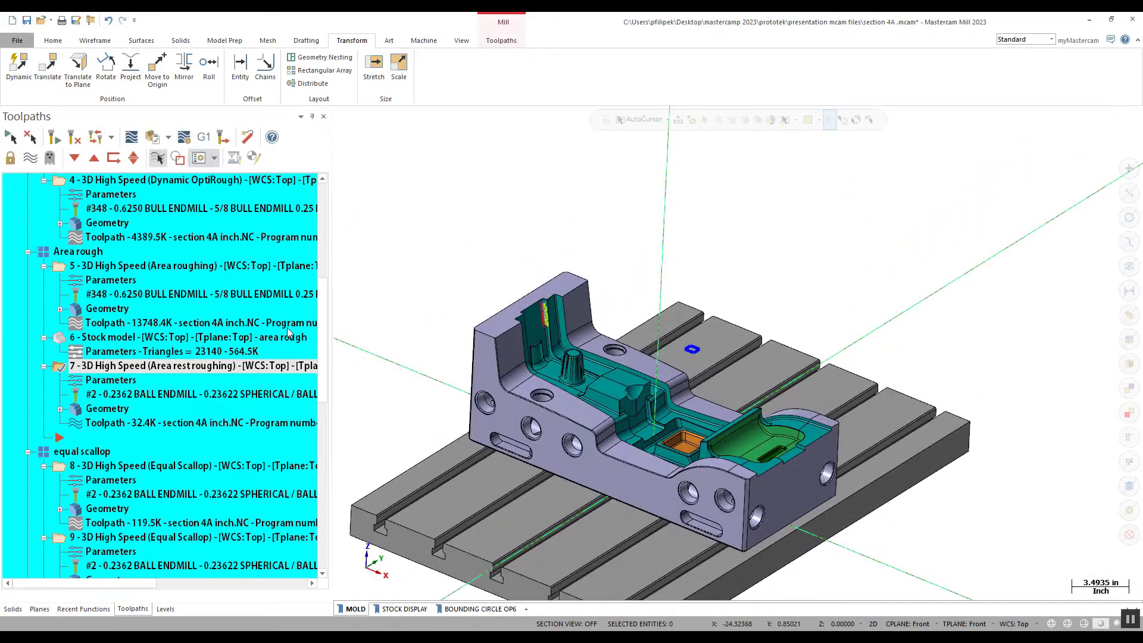
Make level 700, OPTI BOUNDARIES, the main level and hide the table and Console Mold levels.
left_click_drag(322, 334, 322, 532)
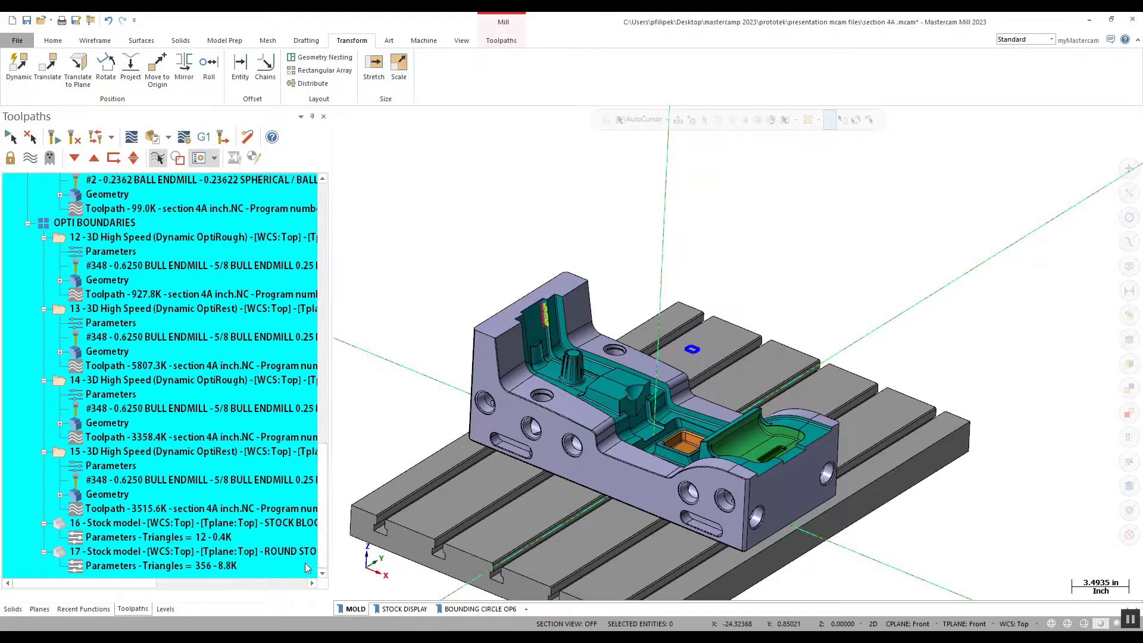
left_click(164, 608)
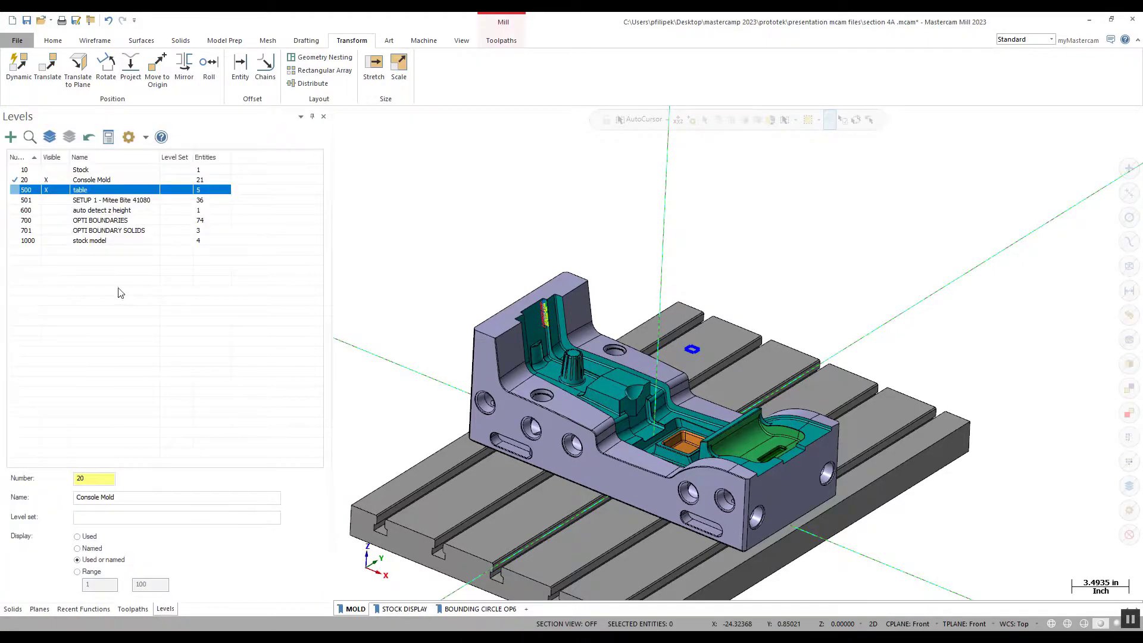
left_click(25, 220)
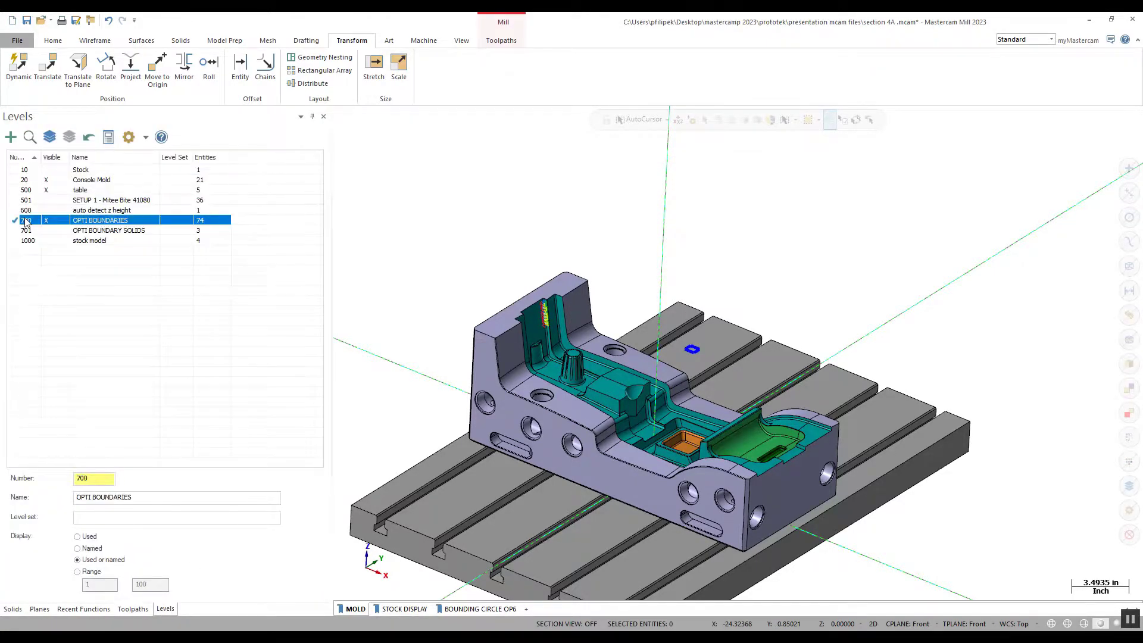
left_click(46, 189)
left_click(46, 179)
Show the triangle geometry and its boundaries enlarged in the Top view.
right_click(736, 327)
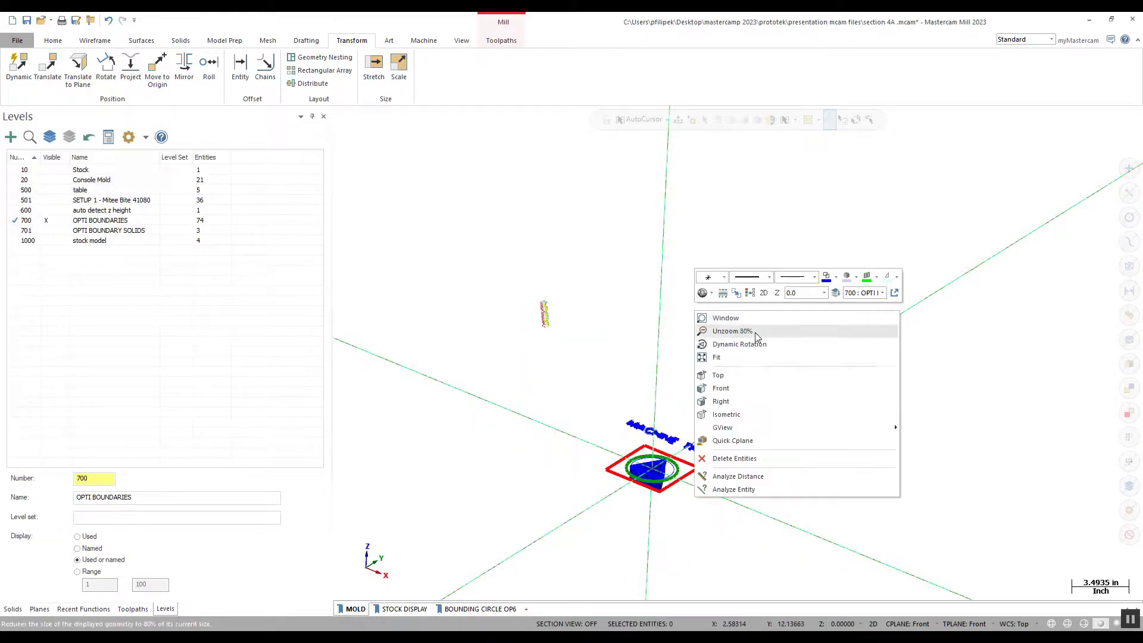
left_click(721, 375)
scroll(727, 373, "up", 4)
middle_click_drag(744, 333, 691, 405)
right_click(894, 334)
left_click(934, 401)
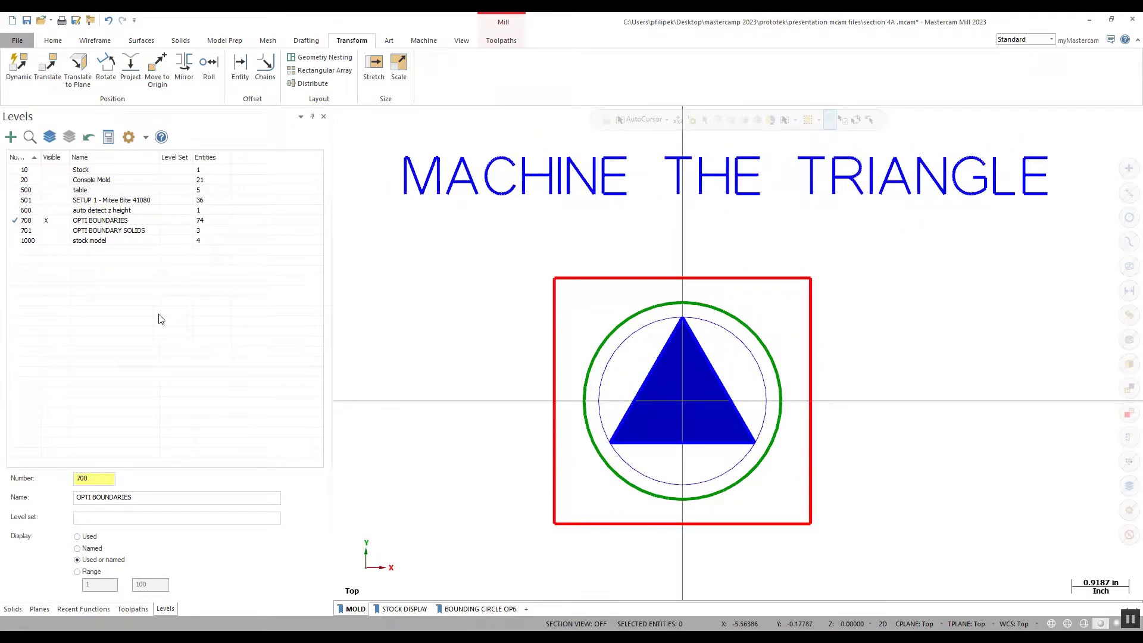
Display the first Dynamic OptiRough toolpath of the OPTI BOUNDARIES group and open its containment boundary settings.
left_click(132, 608)
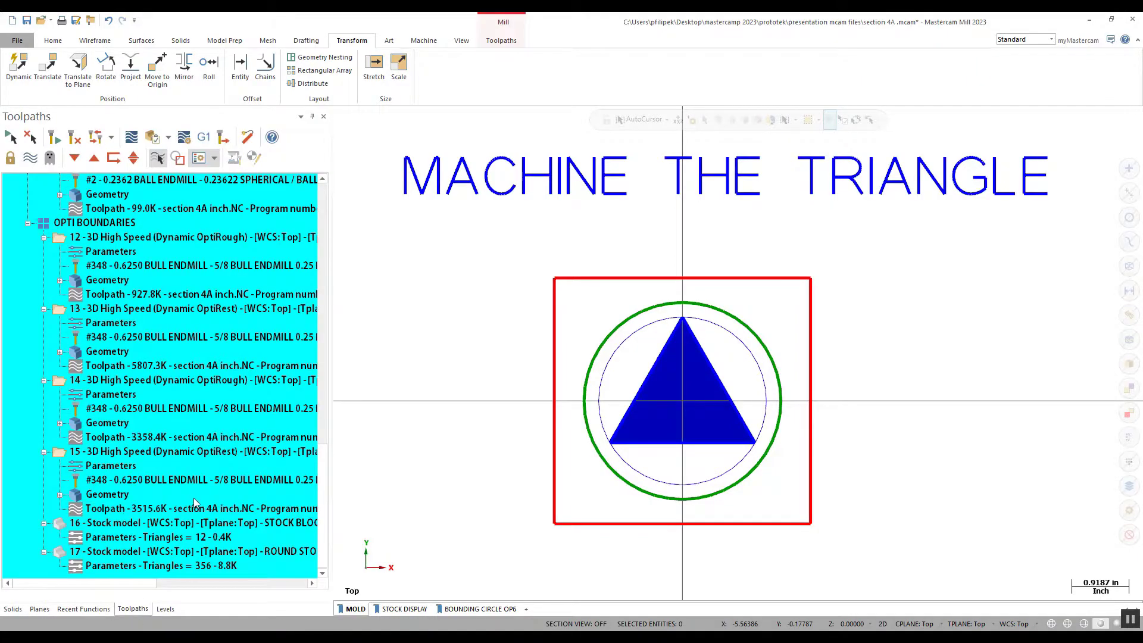
left_click(77, 238)
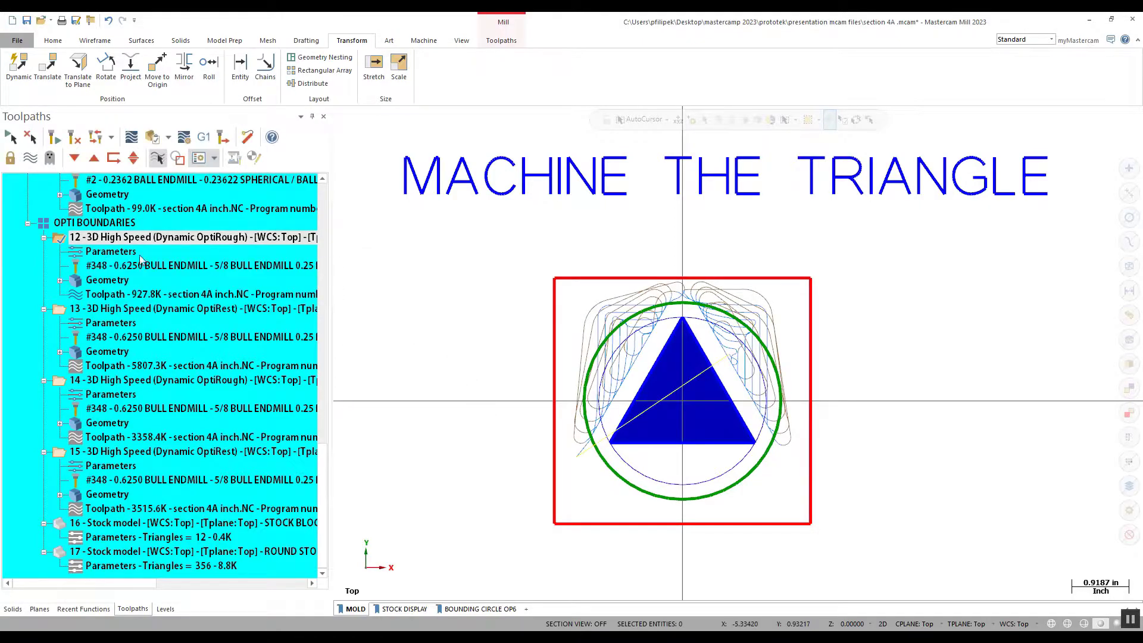
left_click(118, 252)
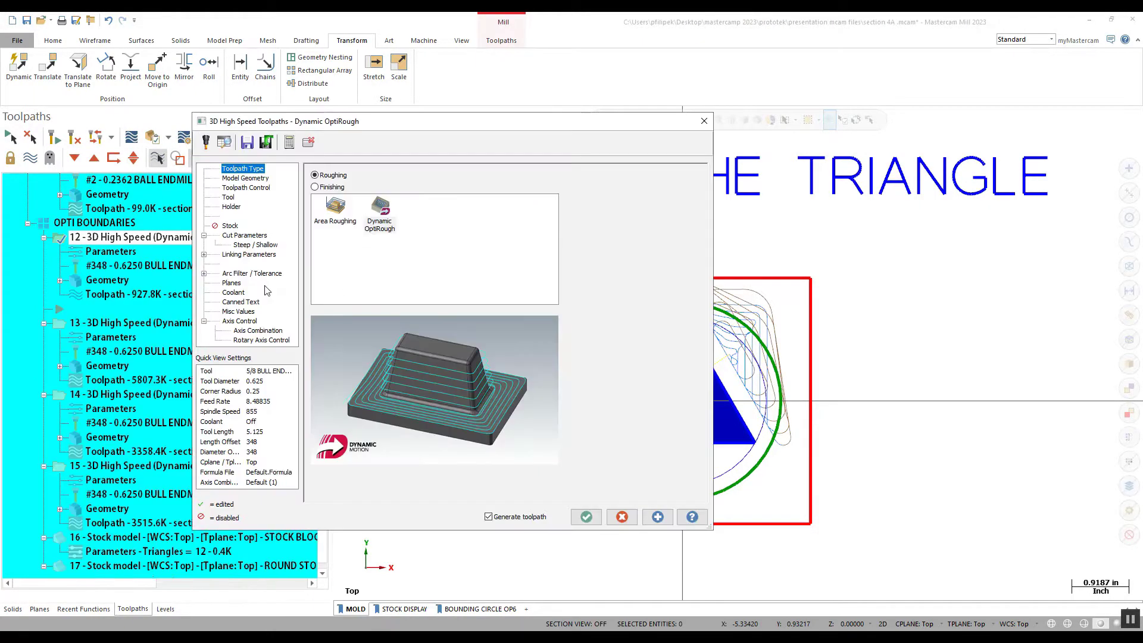
left_click(245, 189)
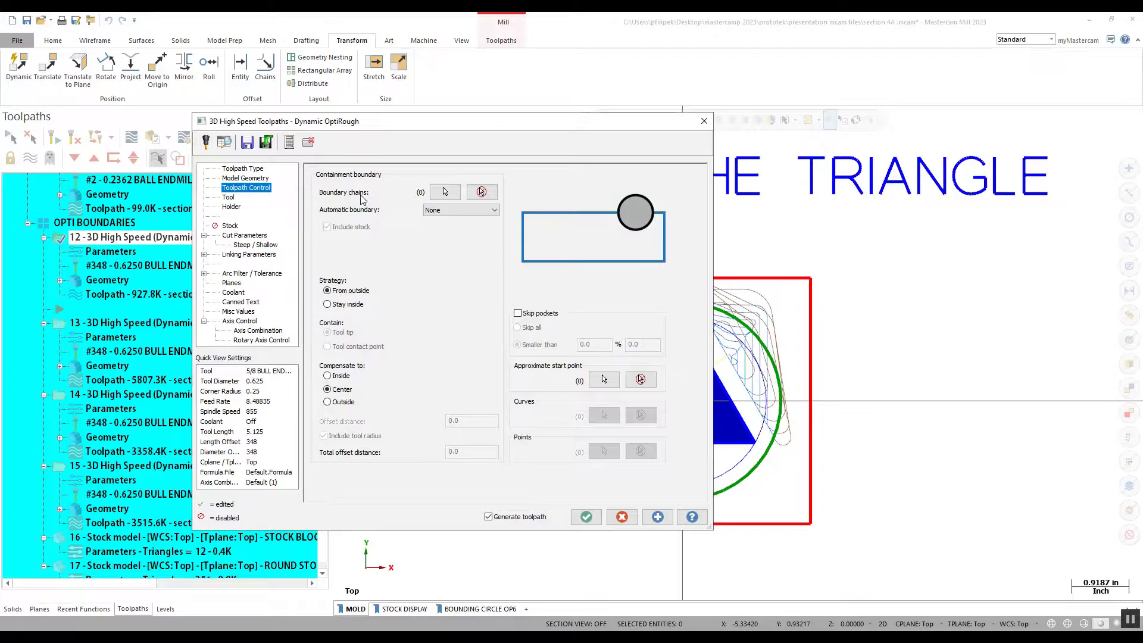
Chain the red square as the containment boundary of the first Dynamic OptiRough toolpath, keep the From outside strategy, and regenerate.
left_click(444, 192)
left_click(151, 186)
left_click(567, 278)
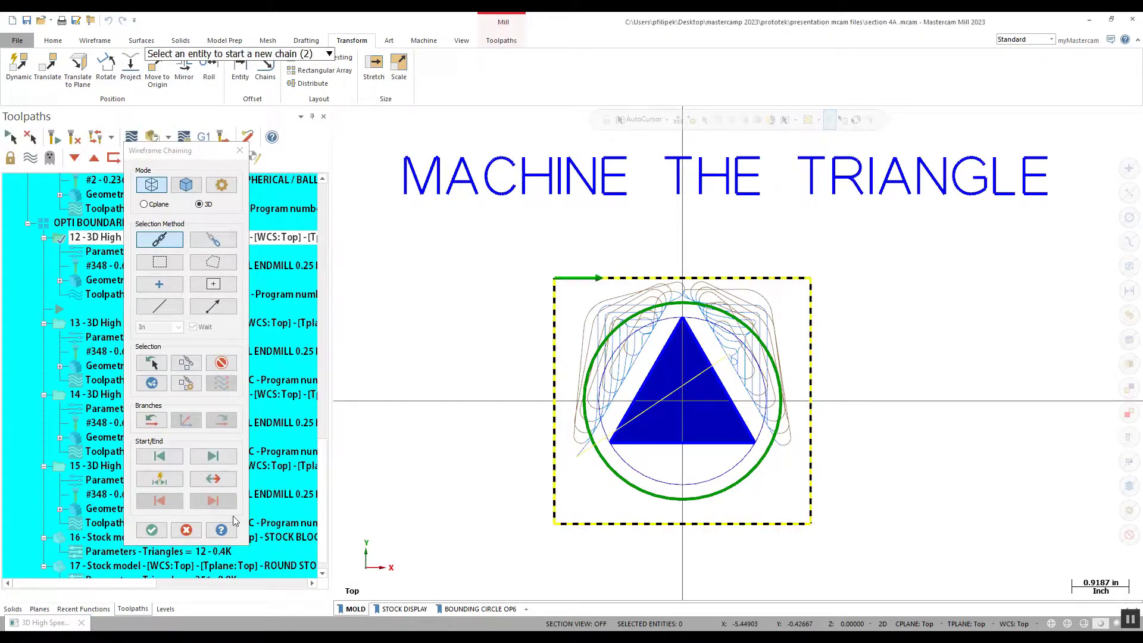
left_click(151, 530)
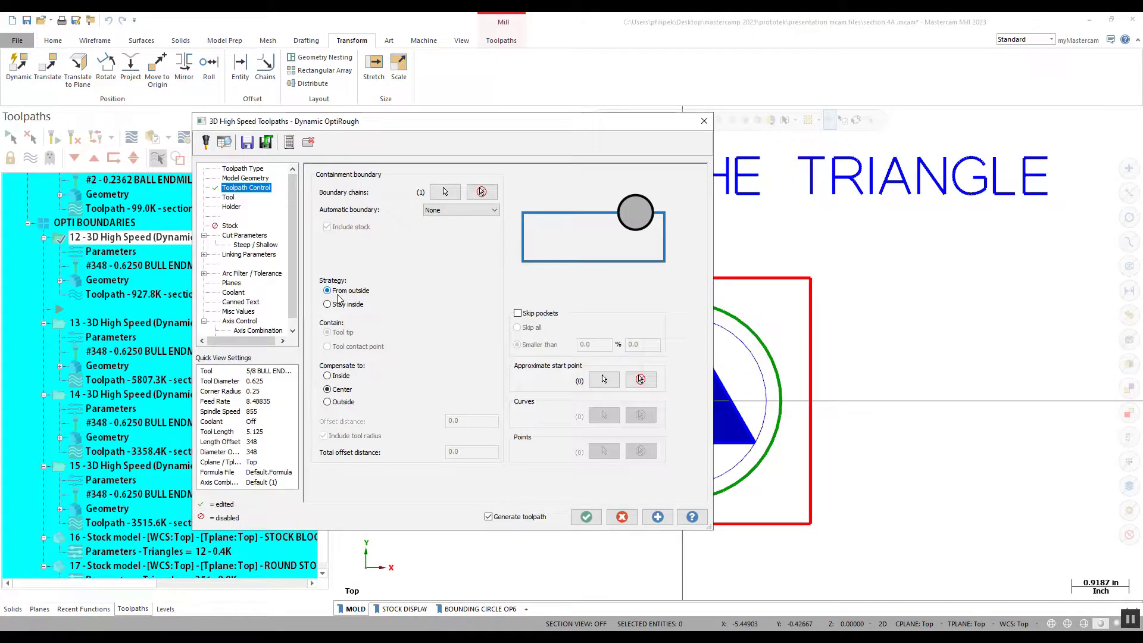
left_click(584, 516)
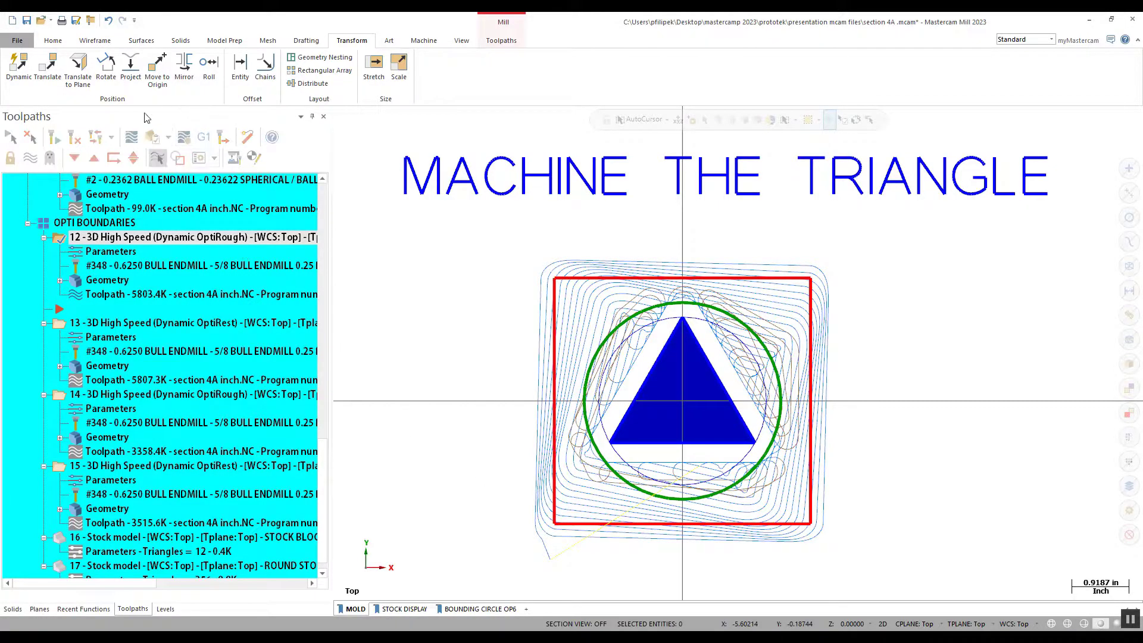
Backplot the beginning of the toolpath contained by the red square, and close the backplot.
left_click(132, 137)
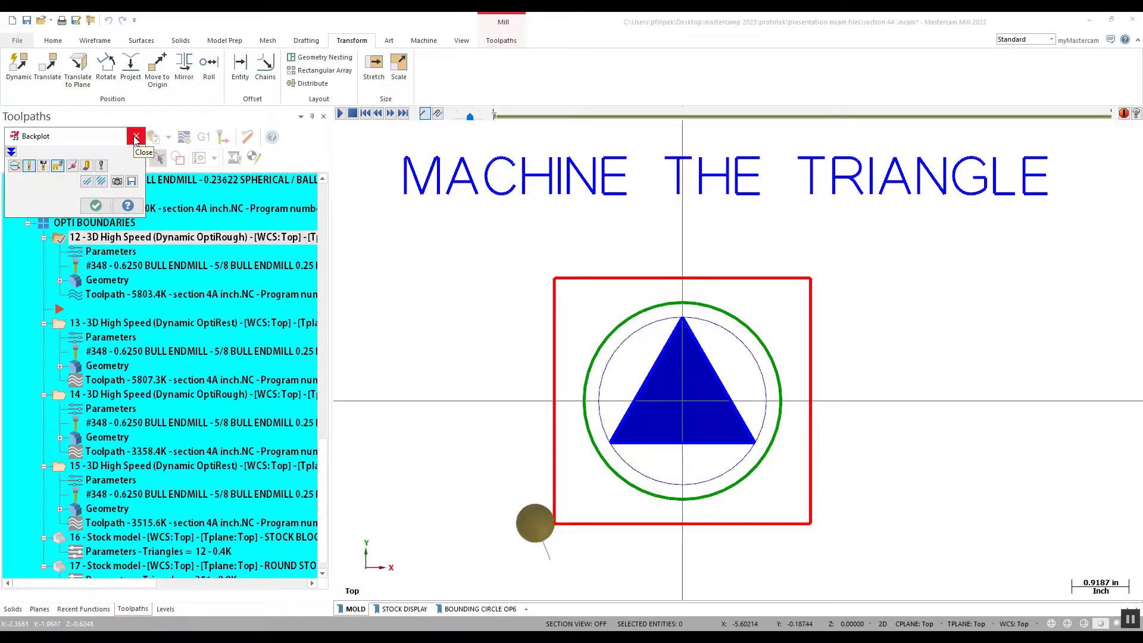
left_click_drag(497, 116, 583, 116)
left_click(96, 205)
Remove the boundary chain from the first Dynamic OptiRough toolpath, leave the automatic boundary at None, and regenerate it.
left_click(111, 252)
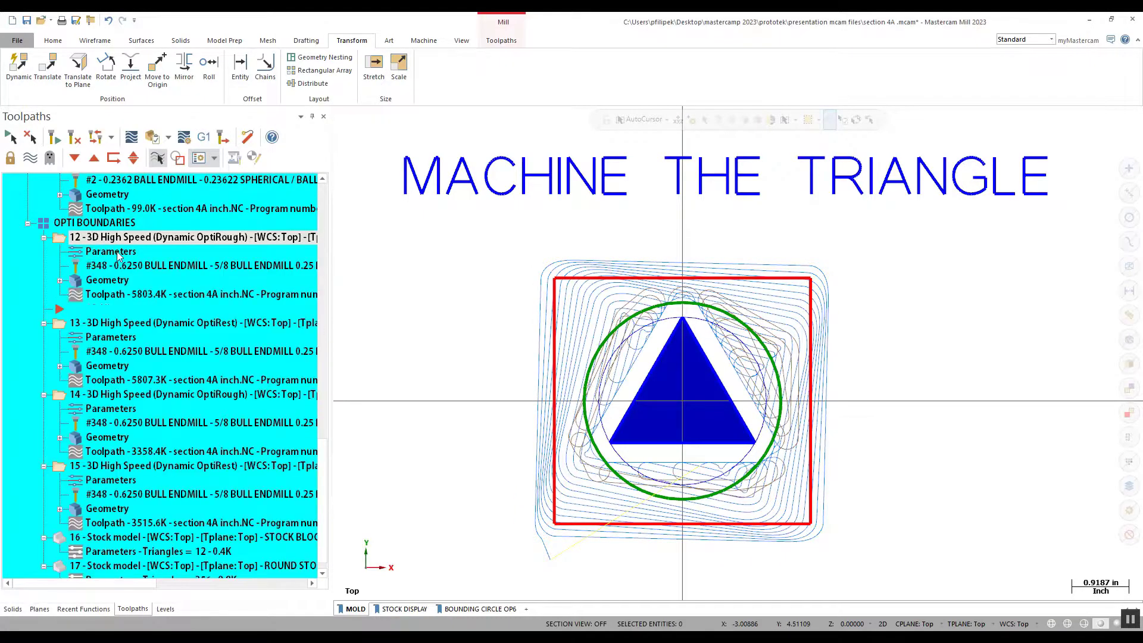
left_click(481, 191)
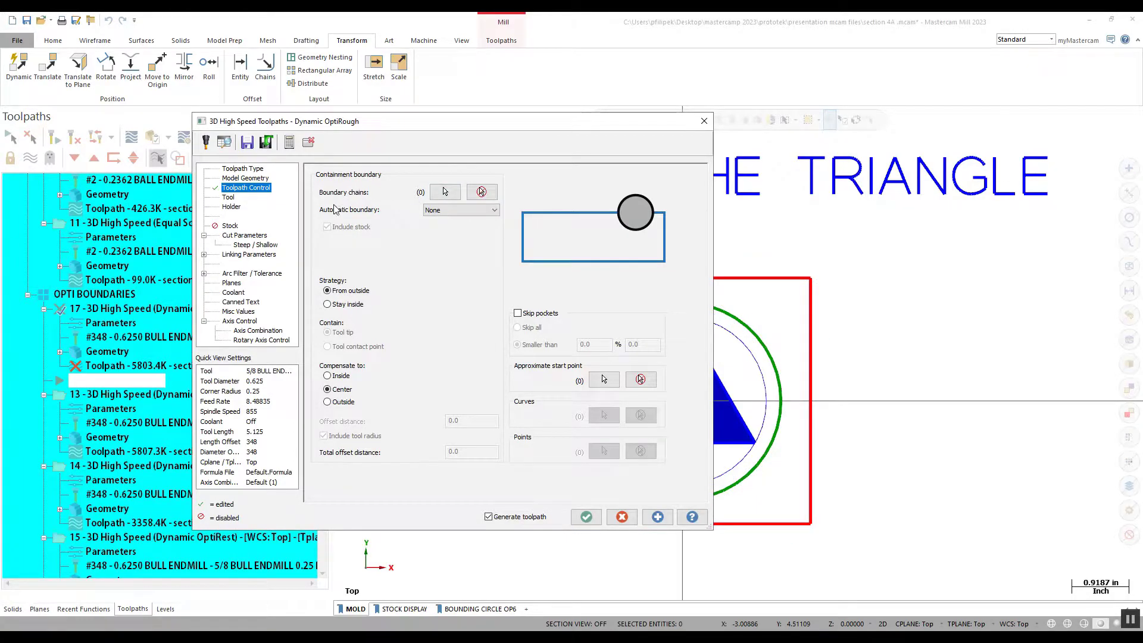
left_click(467, 211)
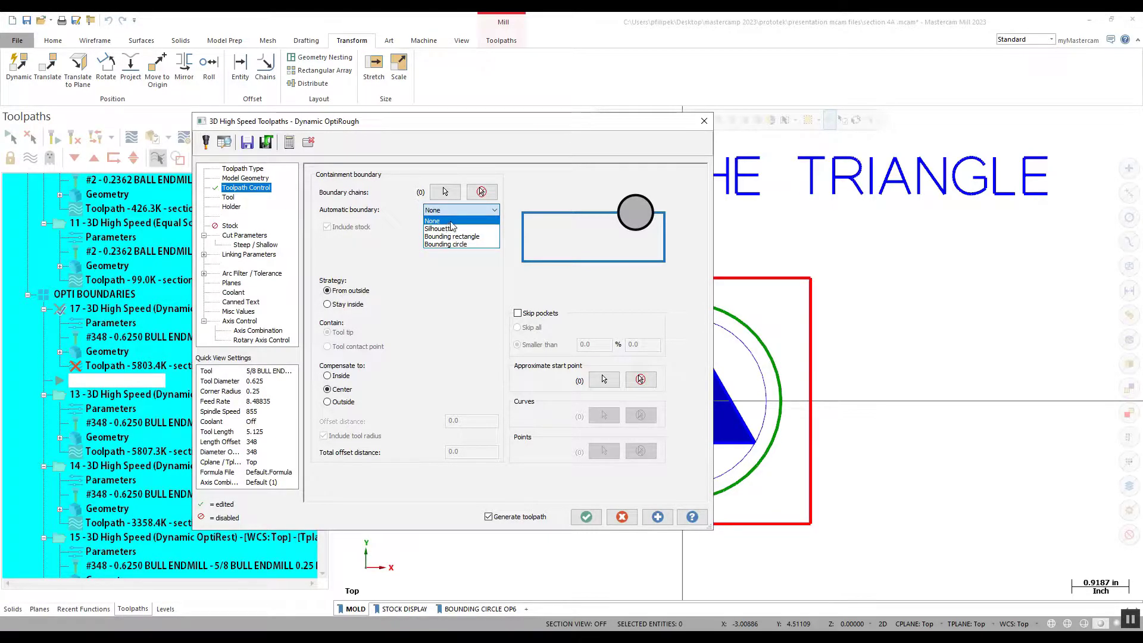
left_click(449, 221)
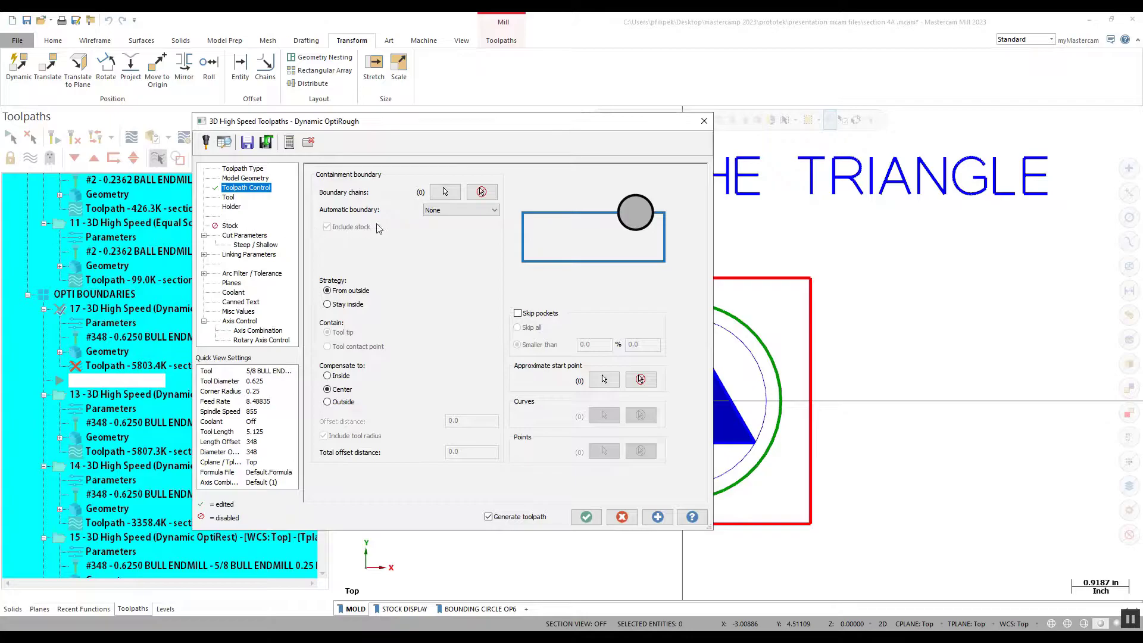
left_click(579, 516)
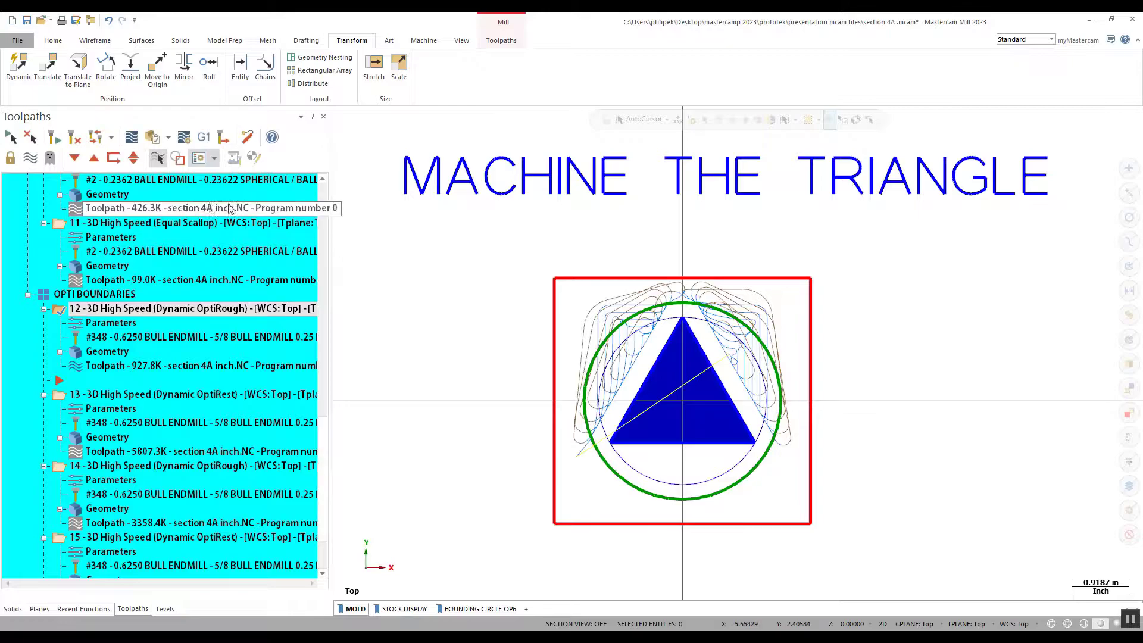
Backplot the OptiRough toolpath without a boundary about halfway, turn on shading of the machined area, and close the backplot.
left_click(131, 137)
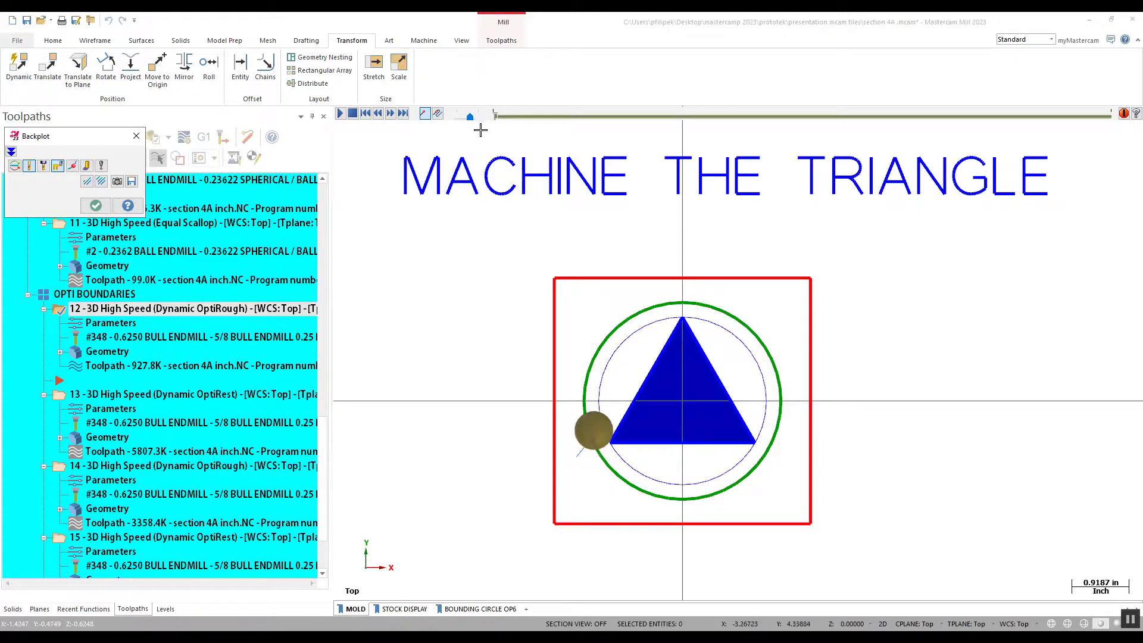
mouse_move(494, 117)
left_mouse_down()
mouse_move(670, 128)
mouse_move(797, 155)
left_mouse_up()
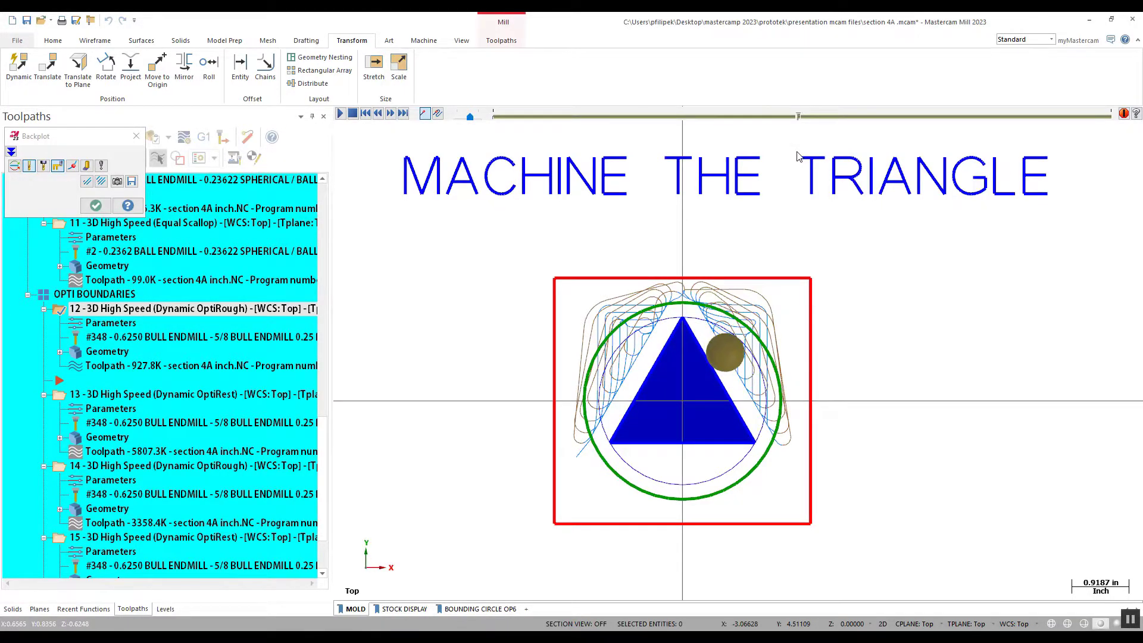
left_click(87, 166)
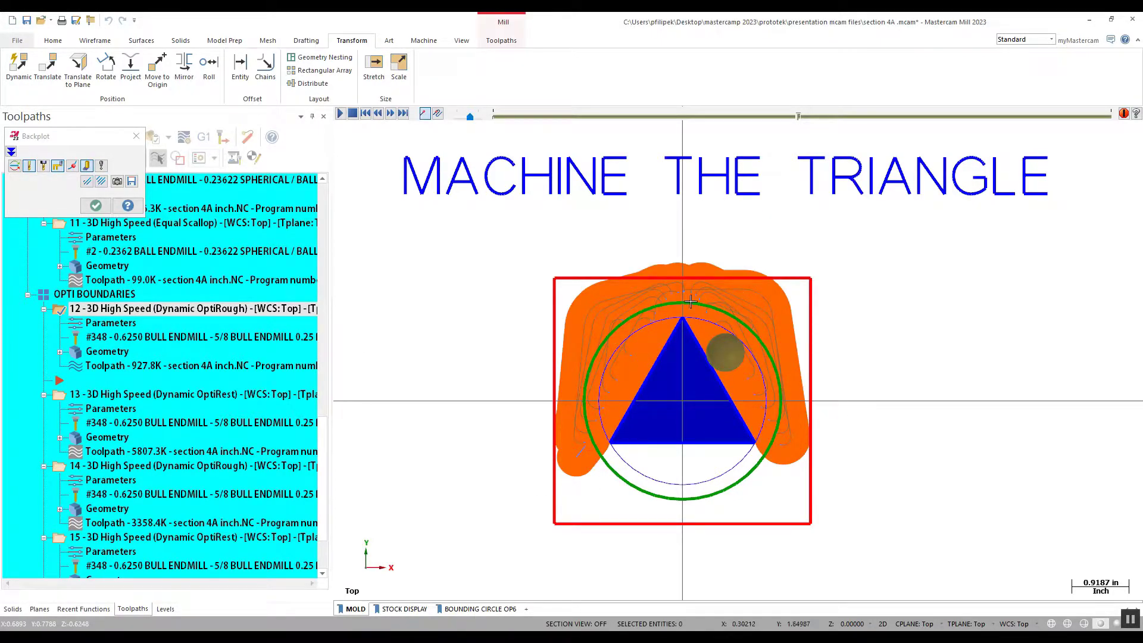
left_click(102, 207)
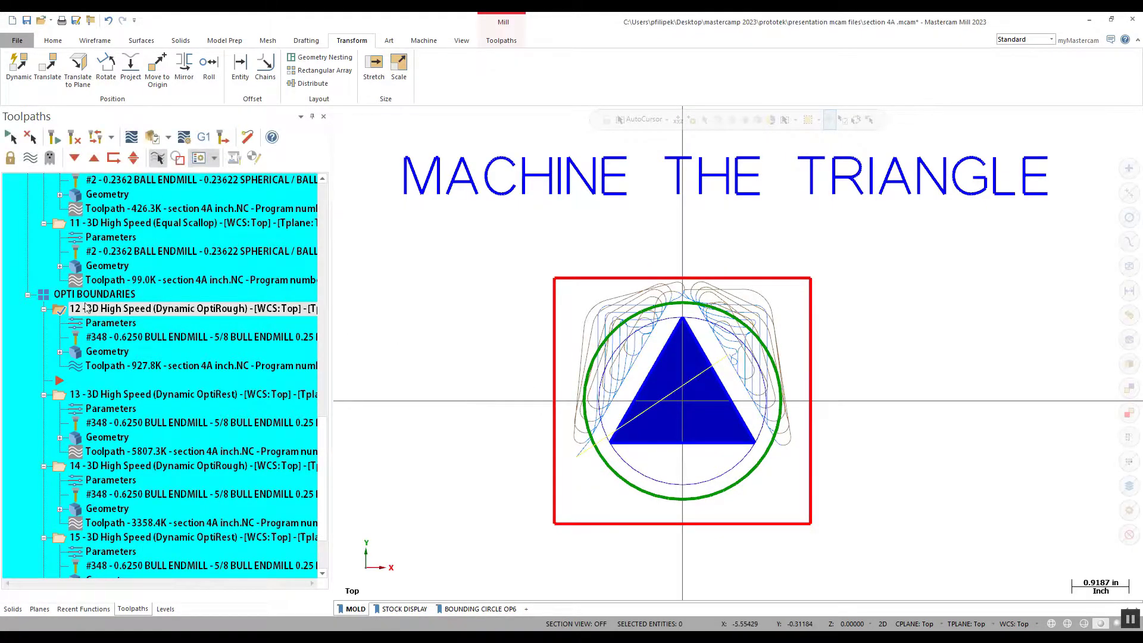
Enable rest material for the first OptiRough toolpath, computed from one other operation, the STOCK BLOCK stock model, and regenerate it.
left_click(113, 324)
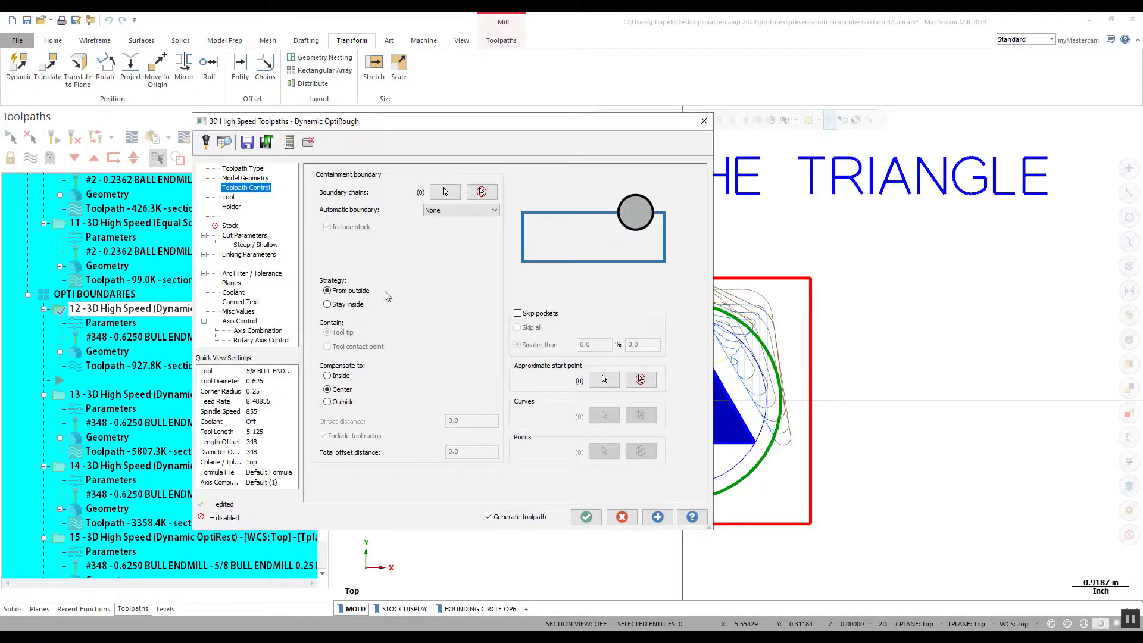
left_click(231, 229)
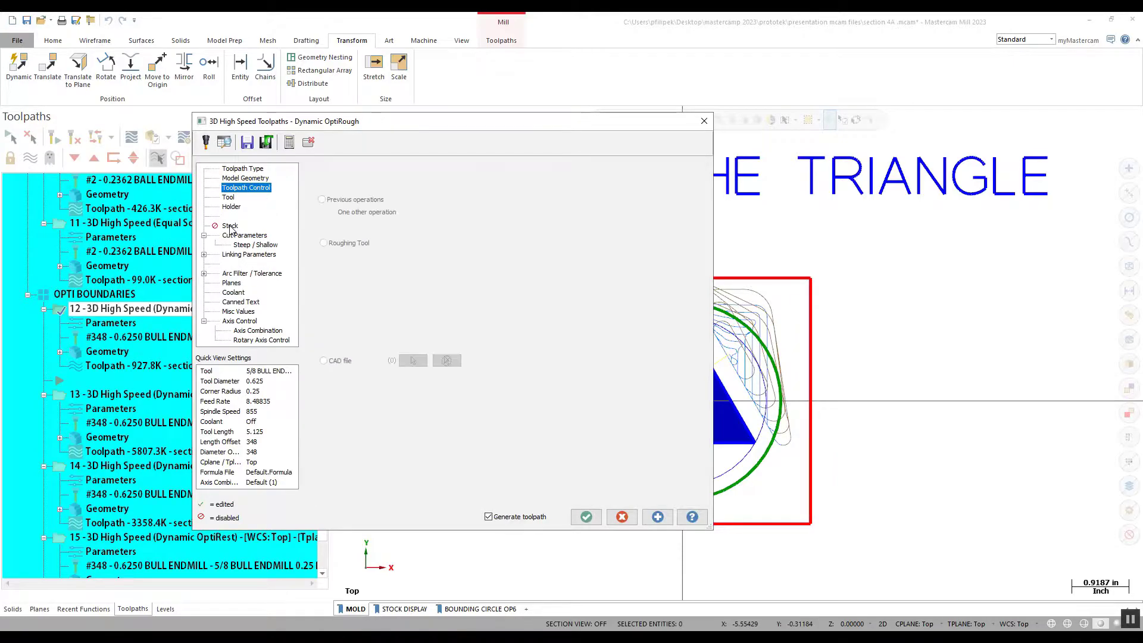
left_click(319, 174)
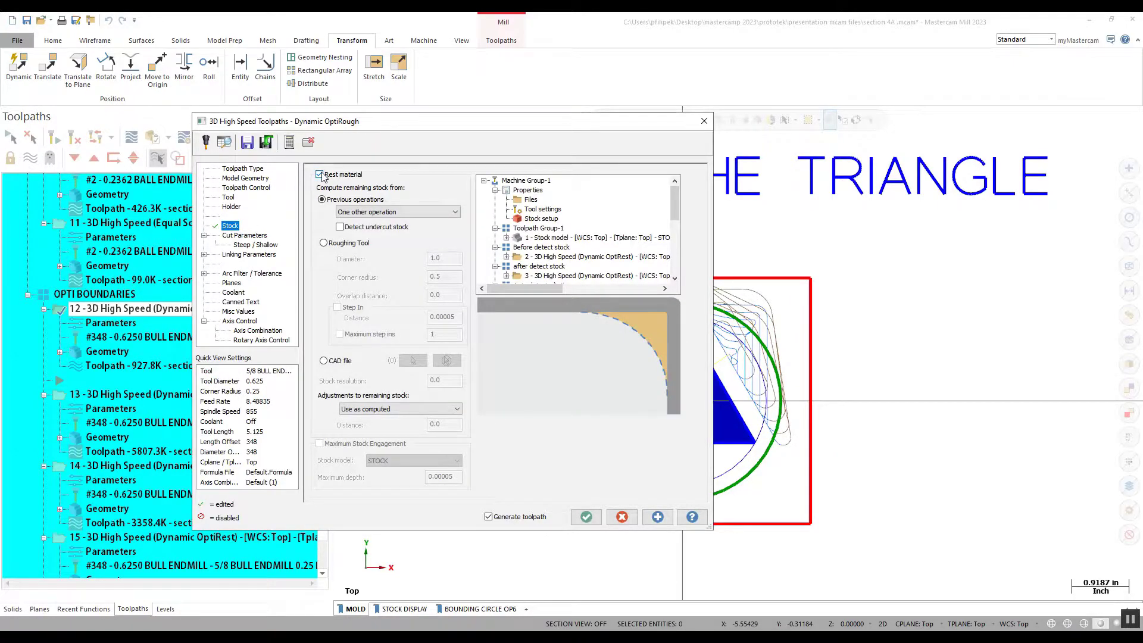
left_click(427, 212)
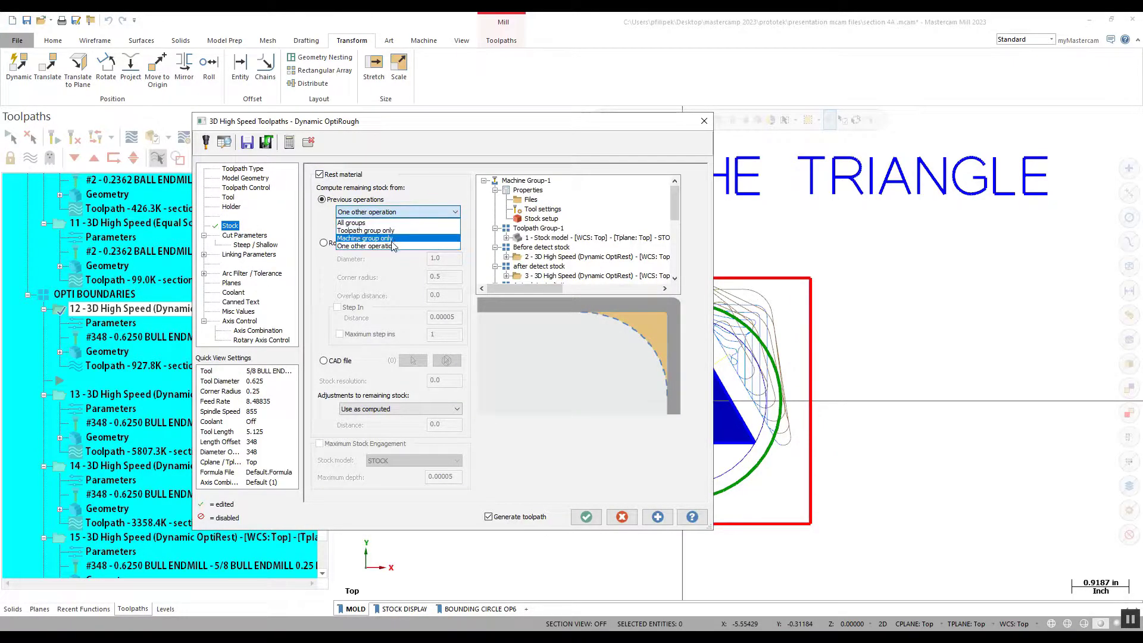
left_click(384, 246)
left_click_drag(675, 206, 675, 257)
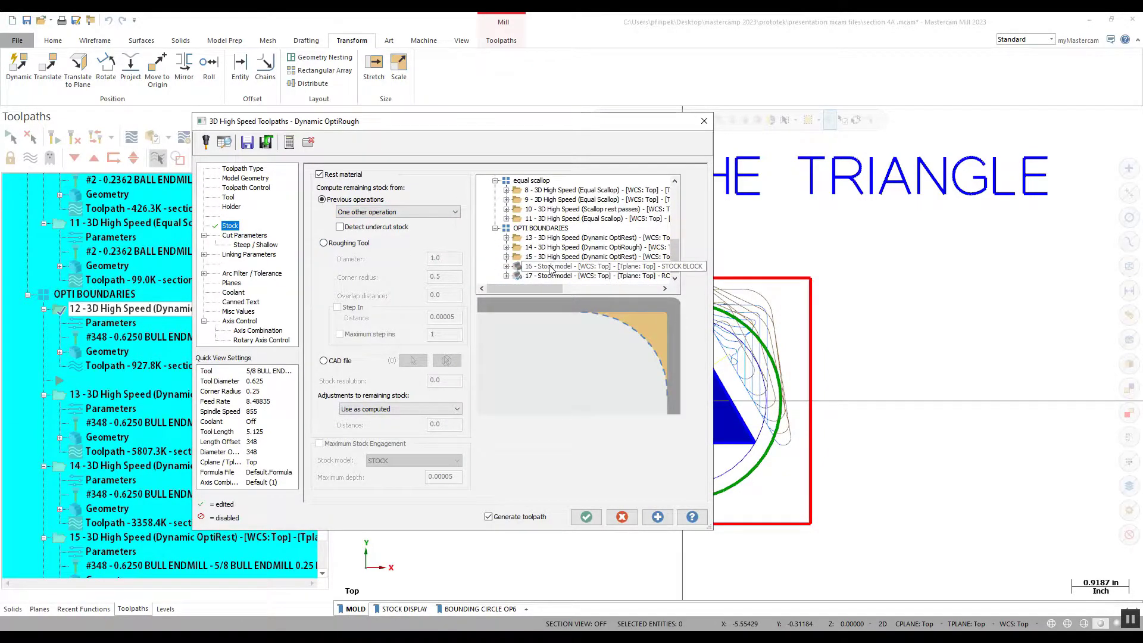
scroll(1104, 262, "down", 3)
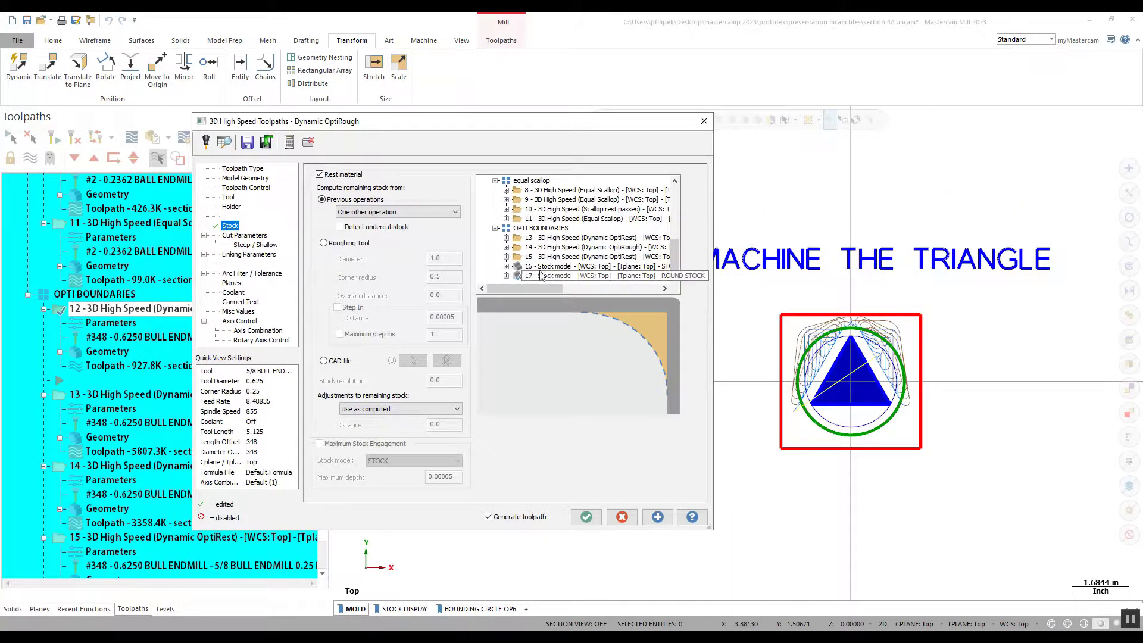
left_click(586, 516)
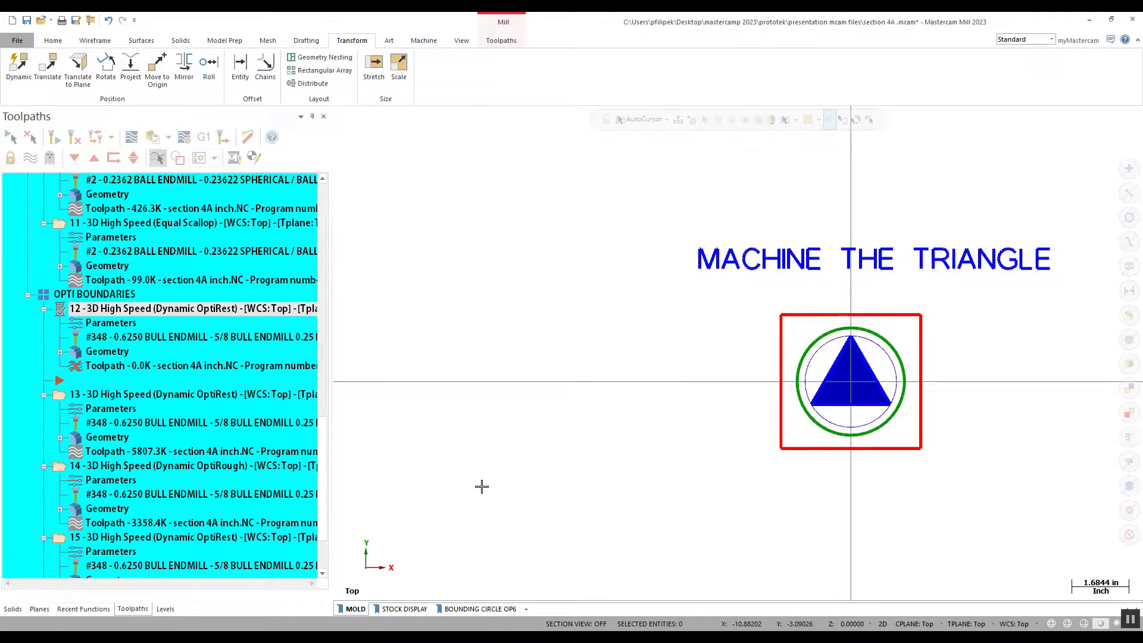
Hide the coordinate axes and backplot the regenerated rest material toolpath around the square block.
scroll(178, 423, "down", 1)
scroll(795, 442, "up", 3)
scroll(795, 442, "up", 2)
scroll(705, 255, "down", 1)
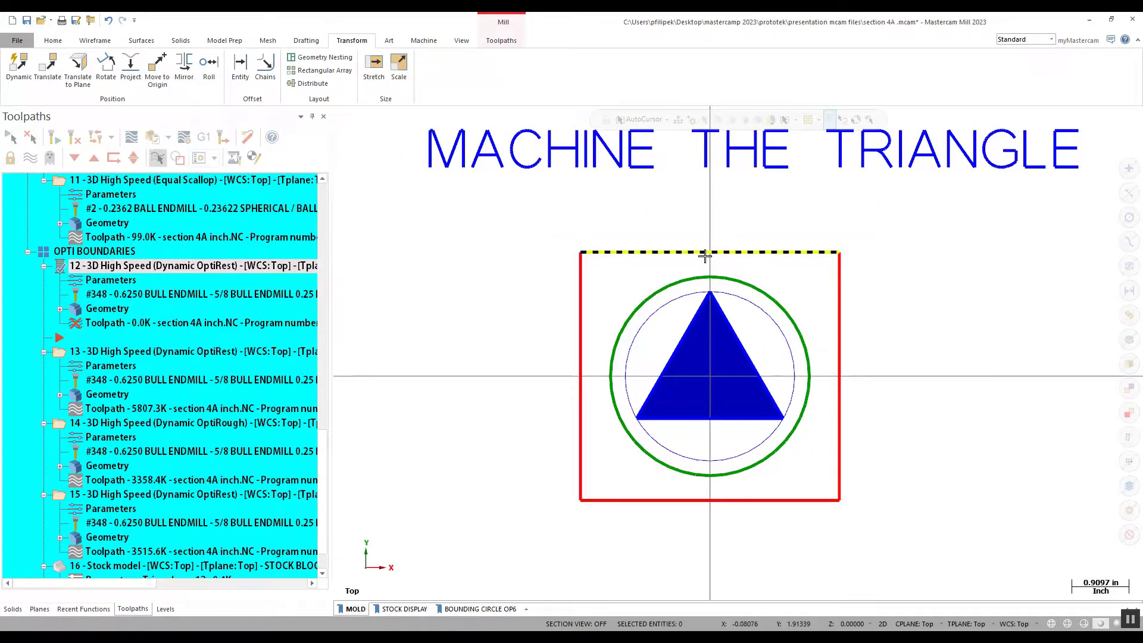
key("F9")
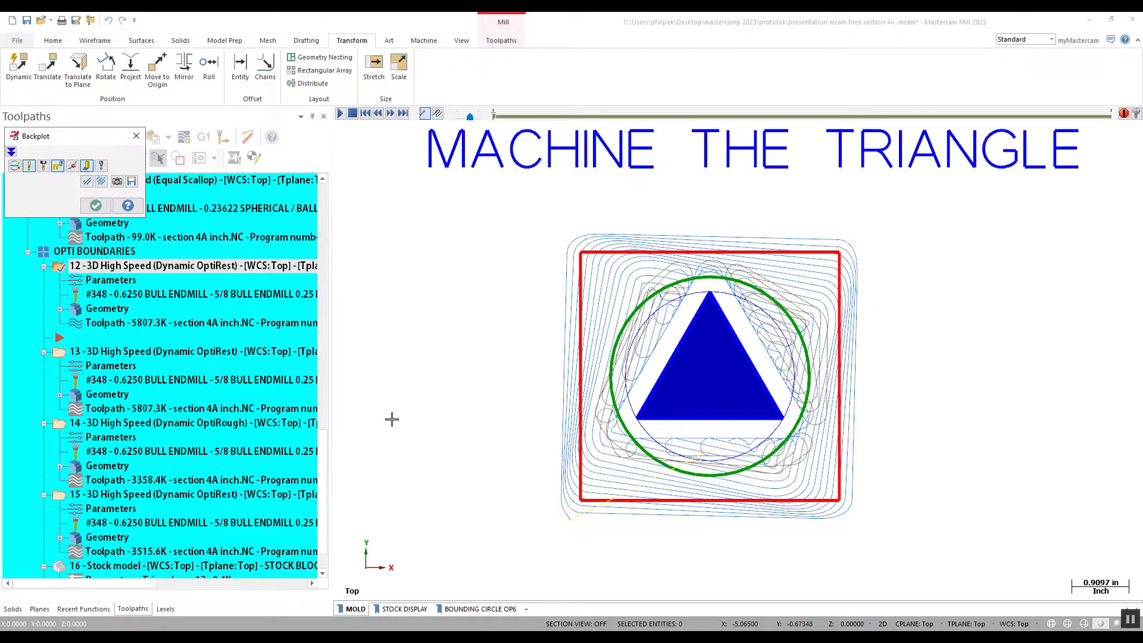
mouse_move(494, 116)
left_mouse_down()
mouse_move(661, 129)
mouse_move(893, 122)
left_mouse_up()
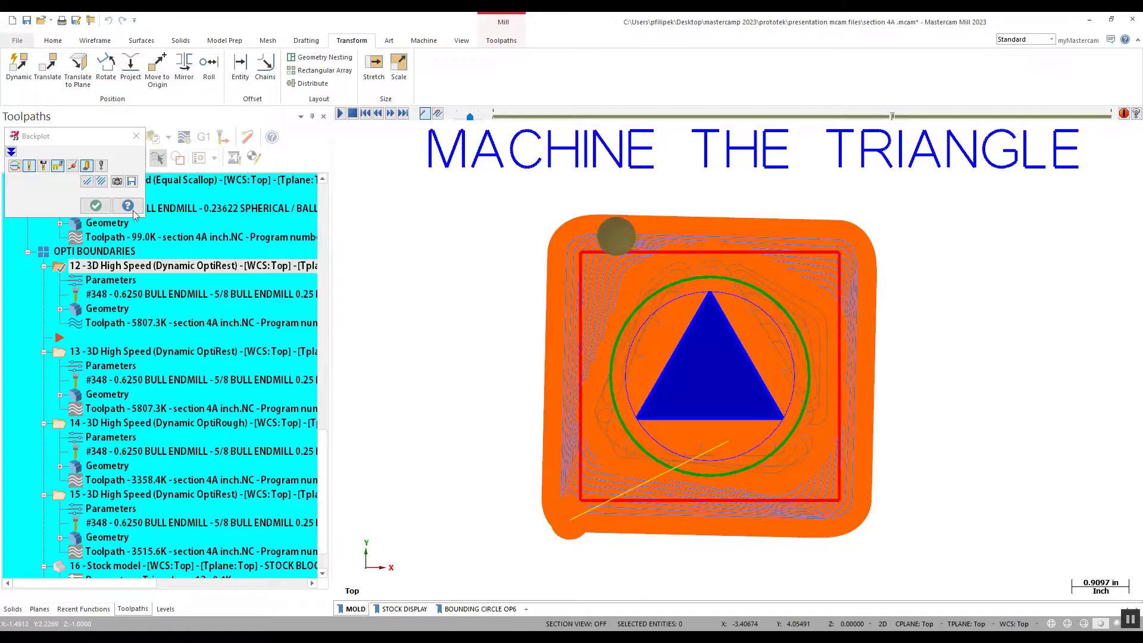
left_click(95, 207)
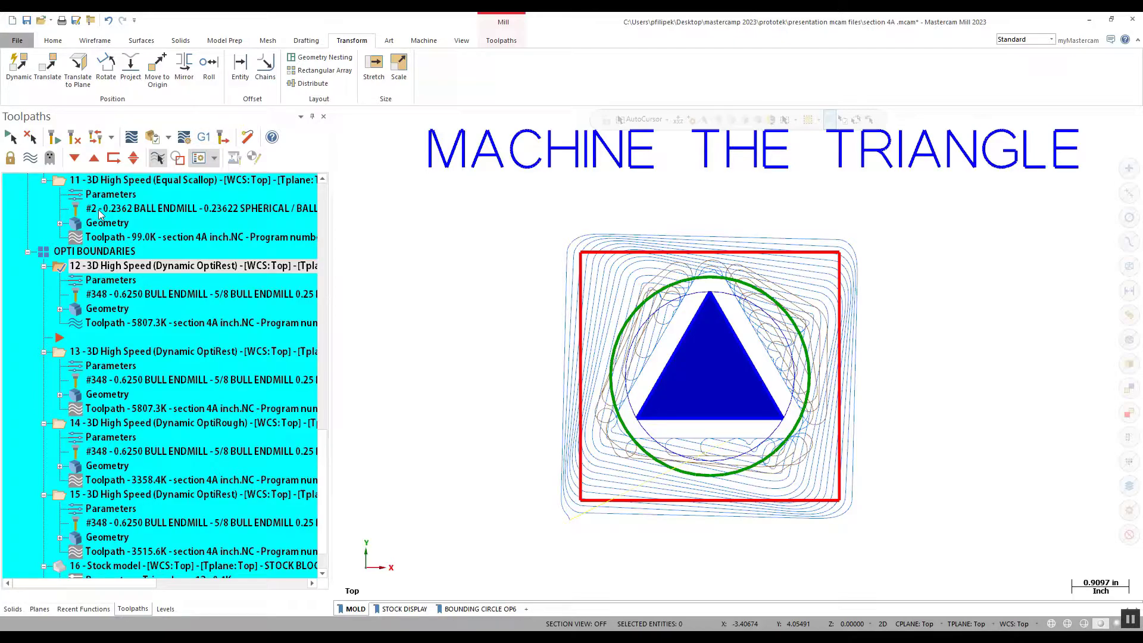
Set the toolpath's automatic boundary to Bounding rectangle with stock included and center compensation, and regenerate it.
left_click(111, 281)
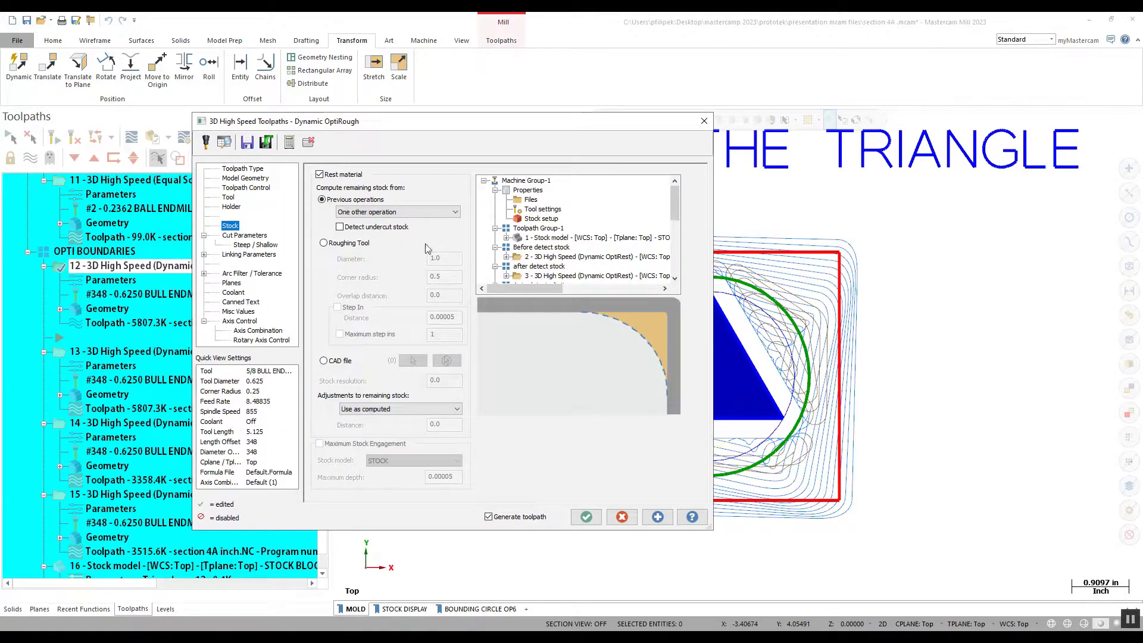
left_click(252, 188)
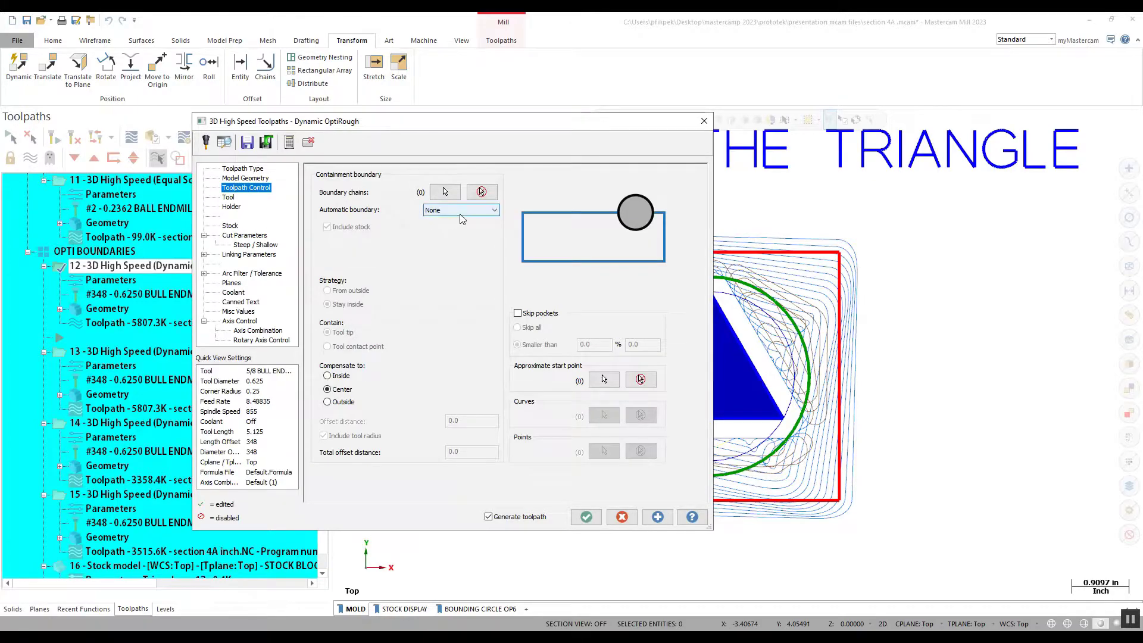
left_click(481, 210)
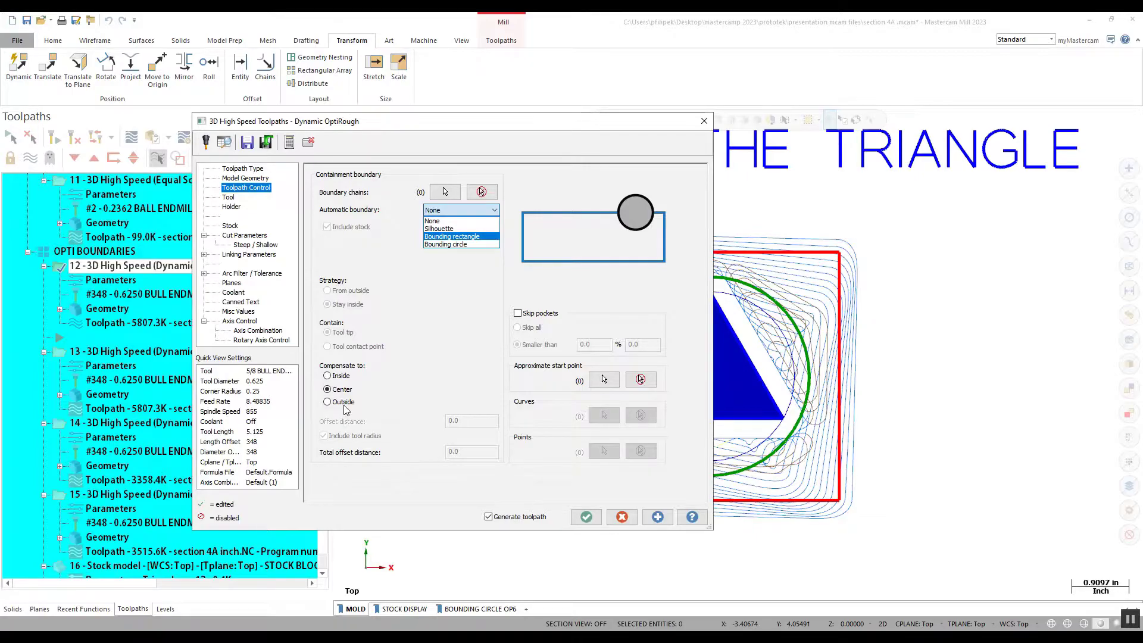
left_click(457, 237)
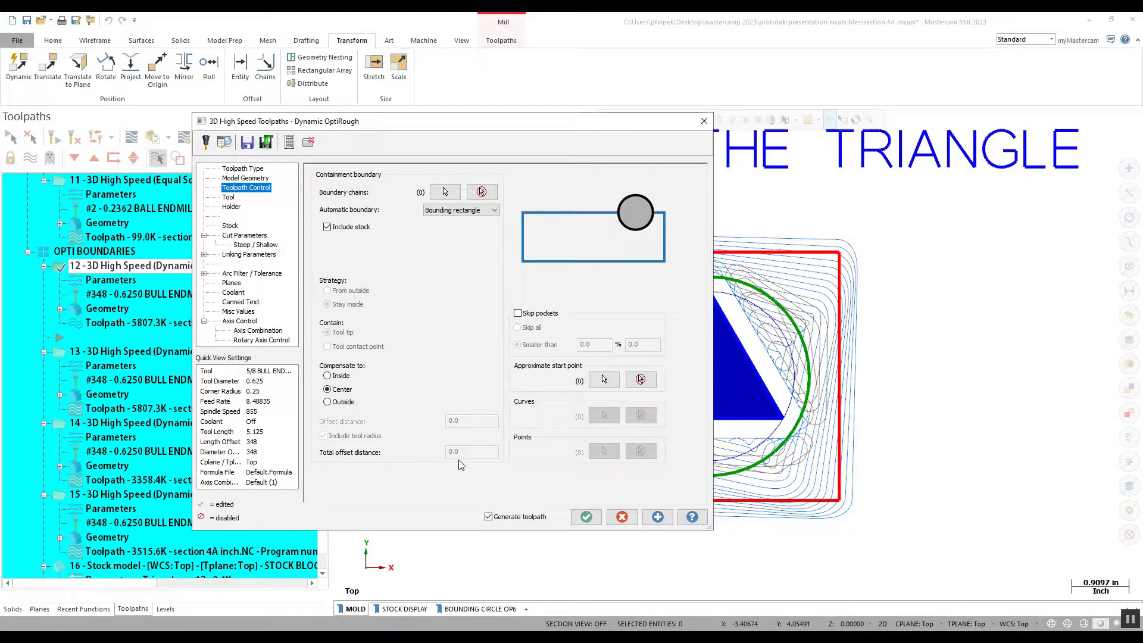
left_click(586, 517)
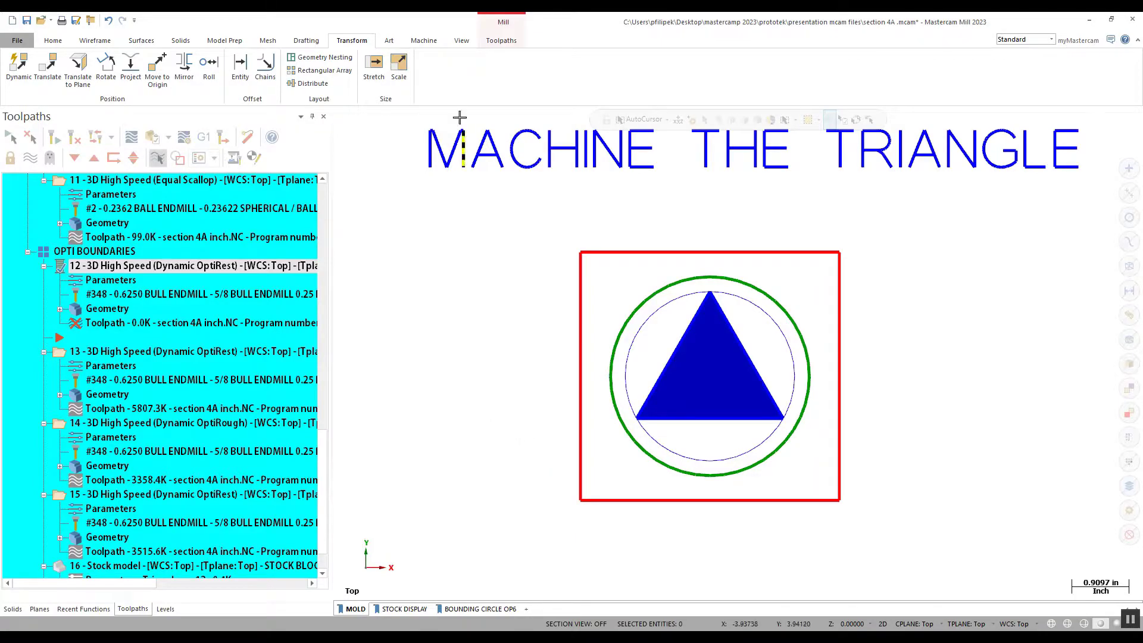
Check the processing status of operation 12 in the Multi-Threading Manager, and close the manager.
left_click(460, 41)
left_click(553, 70)
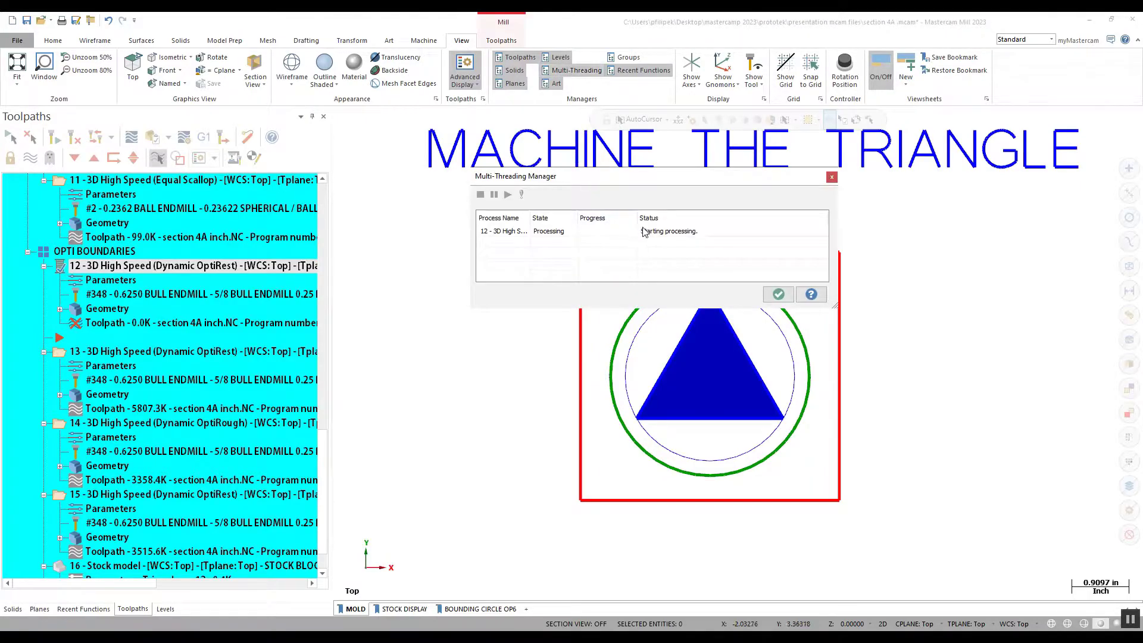
left_click(667, 232)
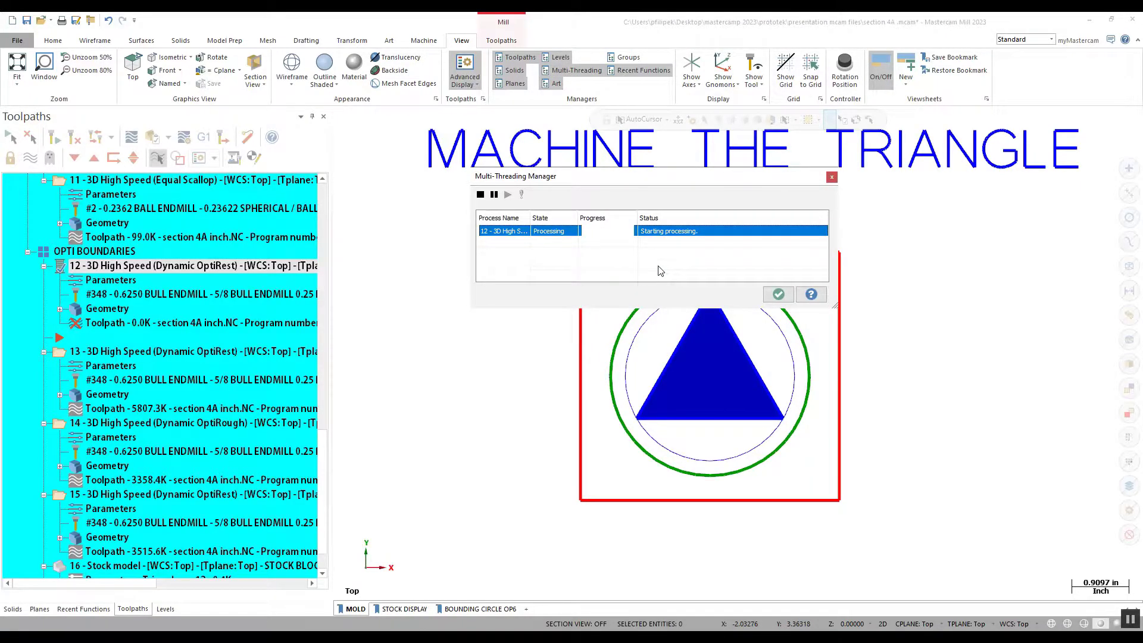
left_click(779, 295)
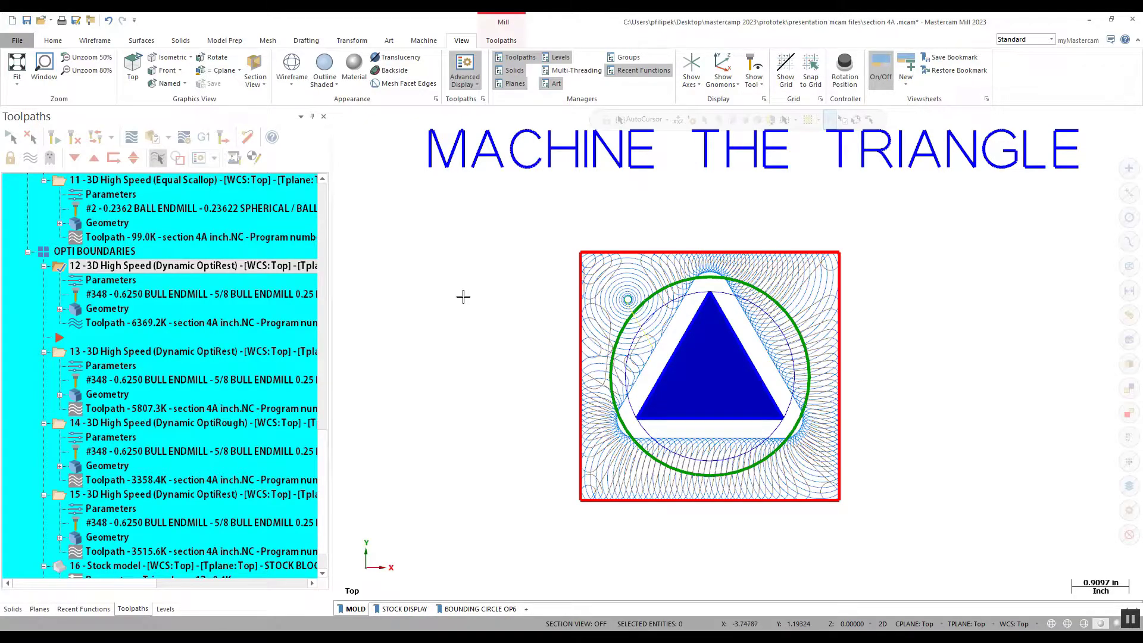
Backplot the bounding rectangle toolpath to just over halfway, and exit the backplot.
left_click(131, 138)
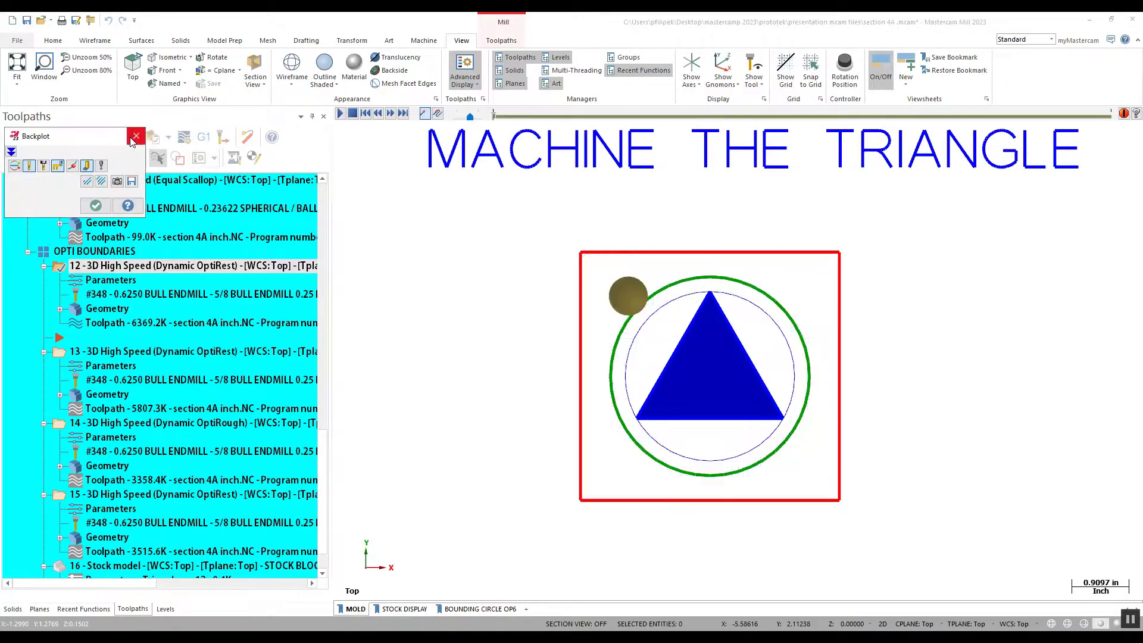
left_click_drag(492, 116, 821, 109)
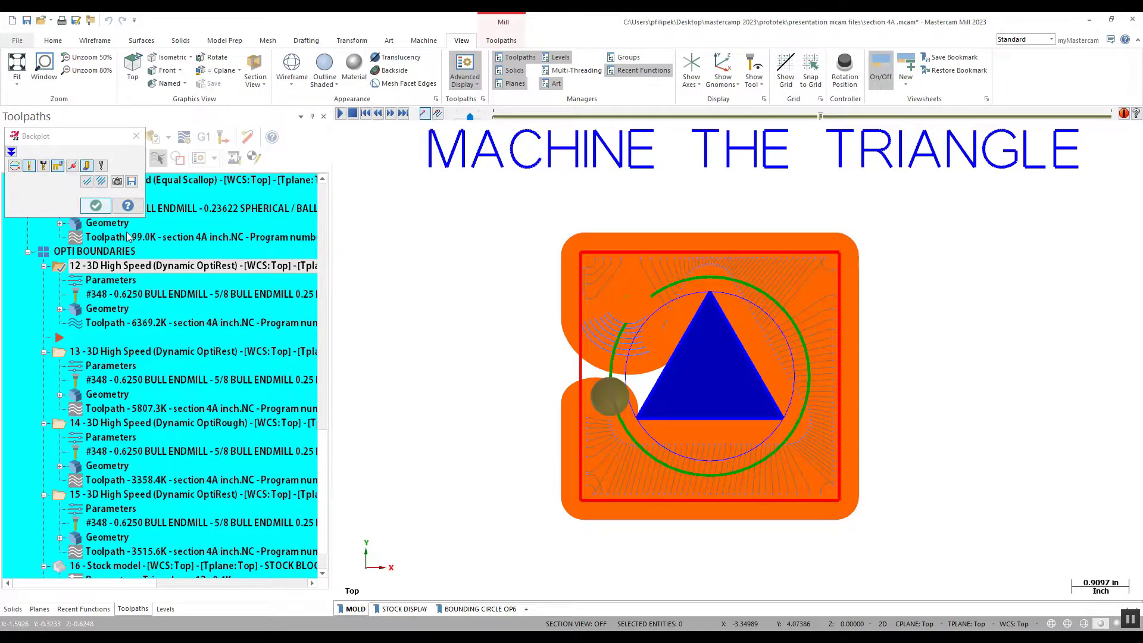
key("Escape")
Set operation 12's automatic boundary to Bounding circle, compute its rest material from stock model operation 17, and regenerate the toolpath.
left_click(110, 280)
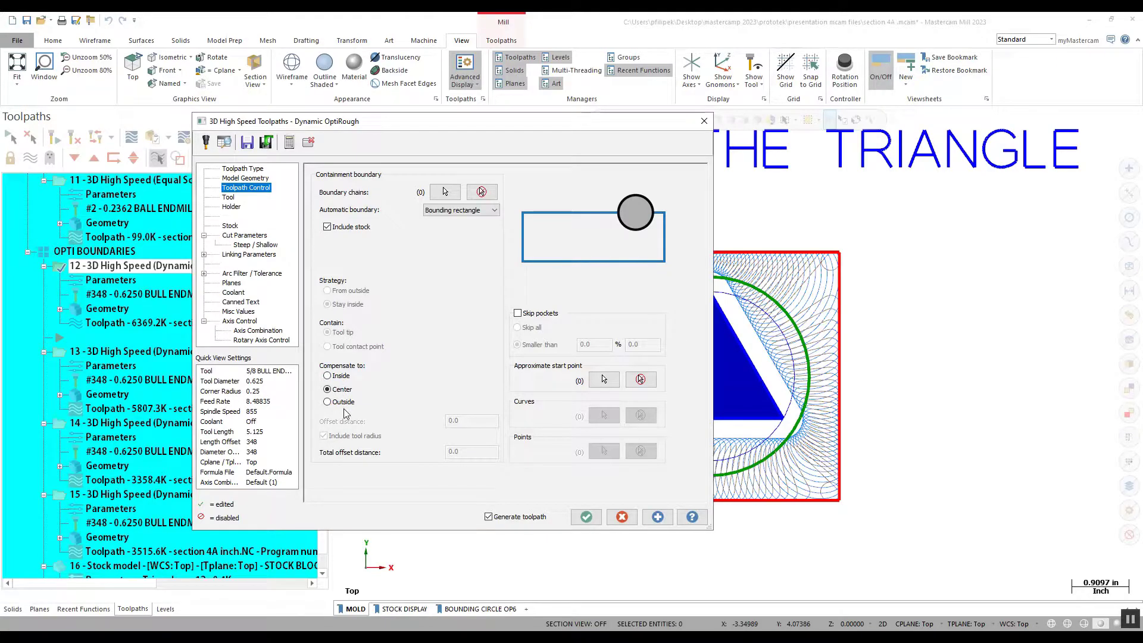
left_click(493, 210)
left_click(475, 244)
left_click(230, 225)
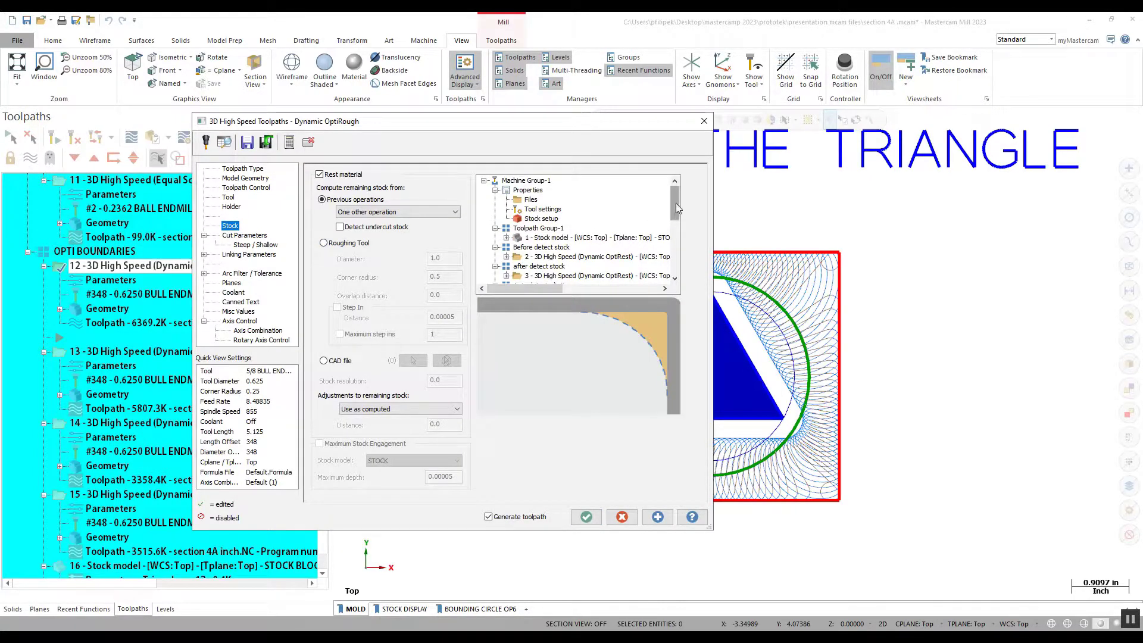
left_click_drag(676, 203, 677, 266)
left_click(579, 275)
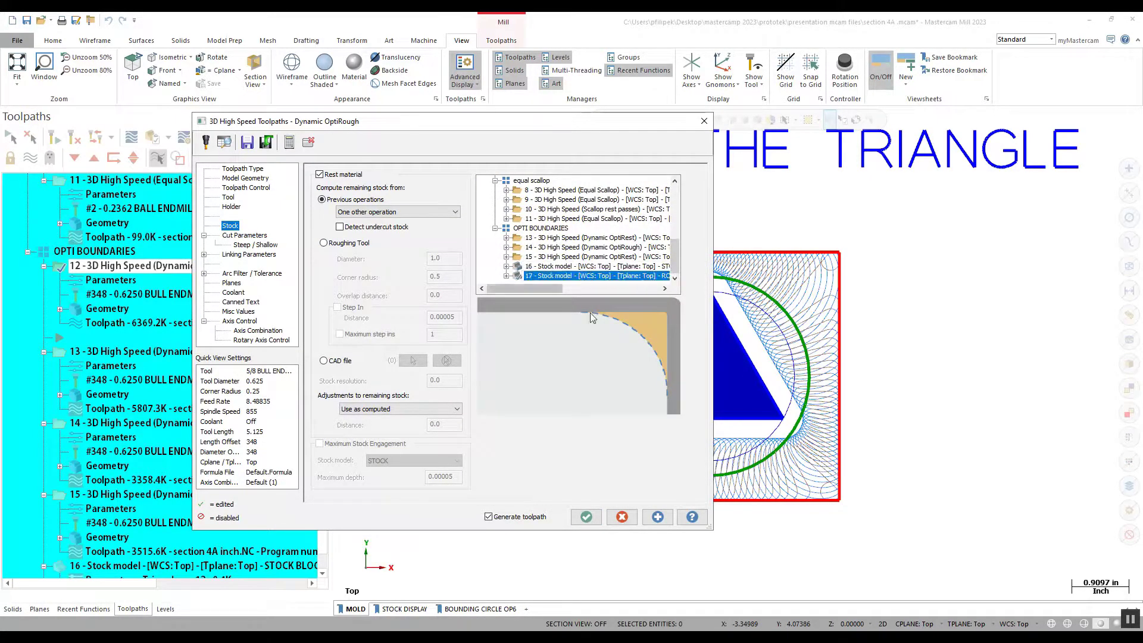
left_click(586, 516)
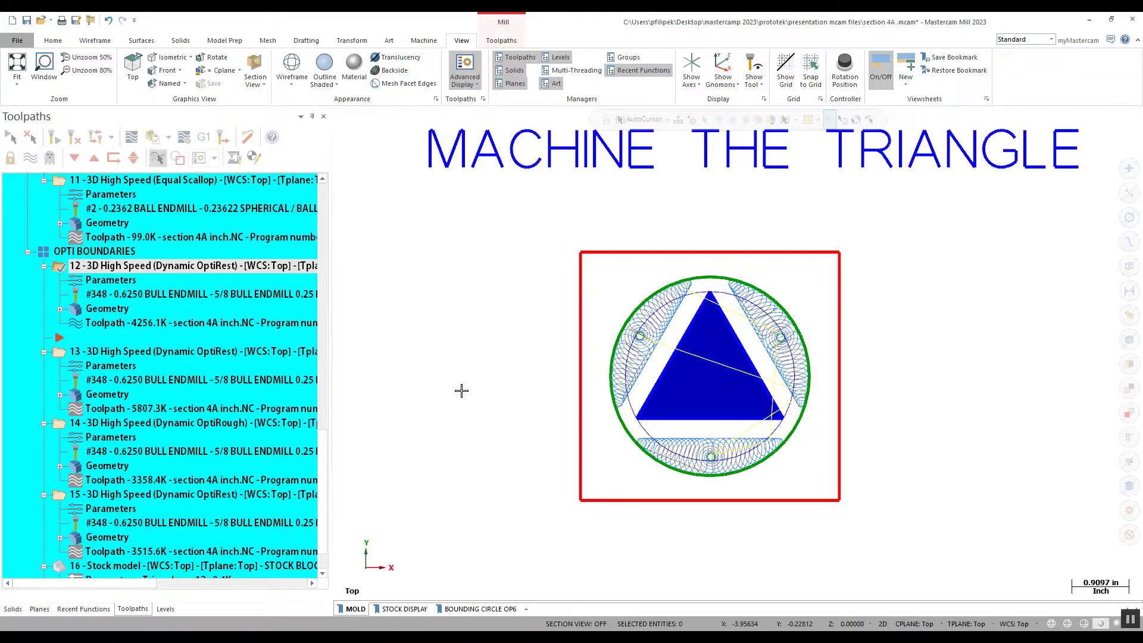
Compensate operation 12's bounding circle to the outside with a 0.1 offset distance, and regenerate the toolpath.
left_click(122, 282)
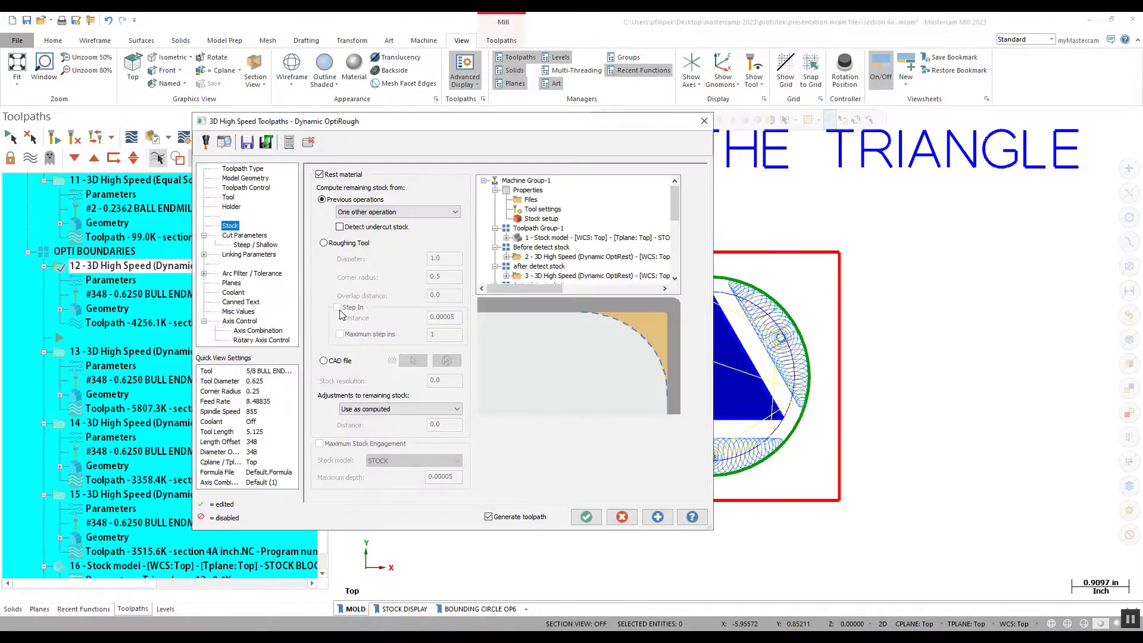
left_click(247, 189)
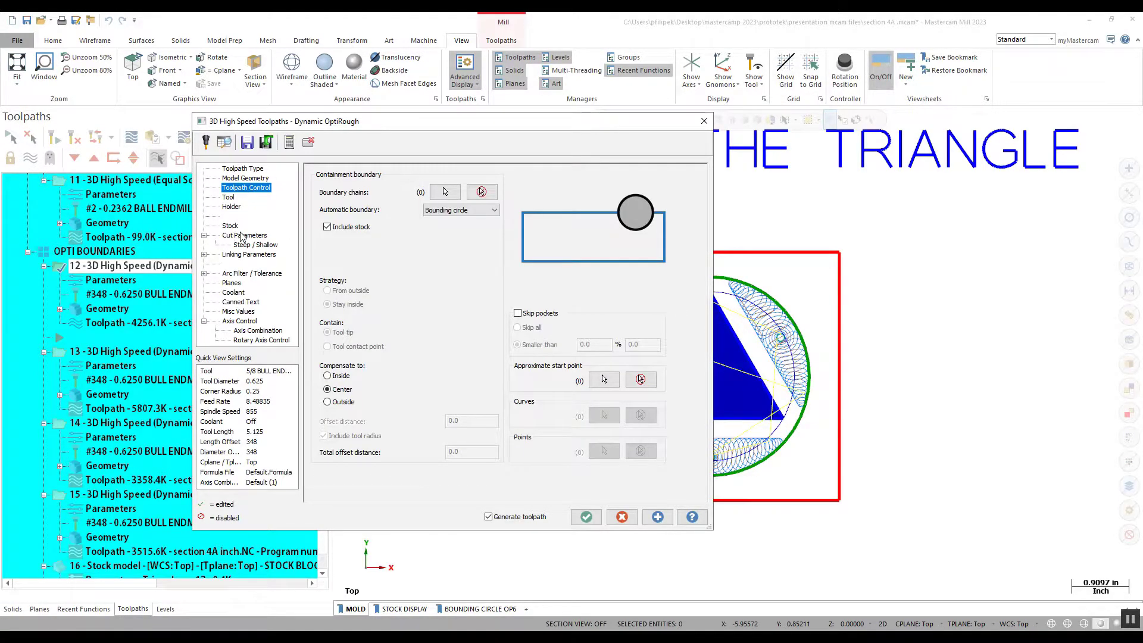
left_click(327, 401)
double_click(456, 421)
type(".")
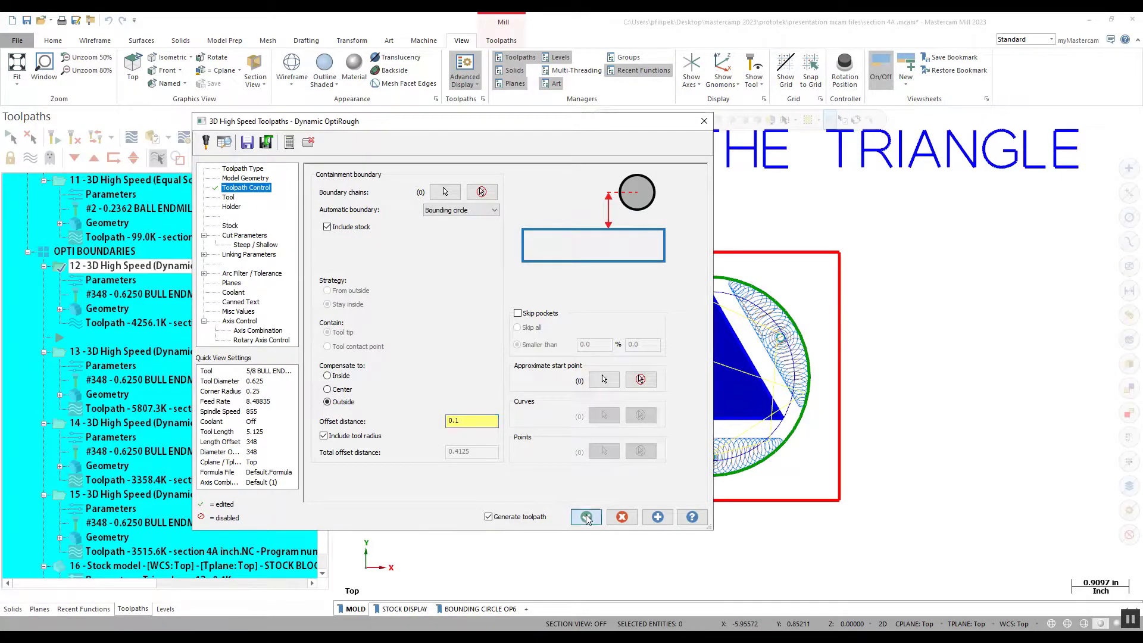
left_click(586, 516)
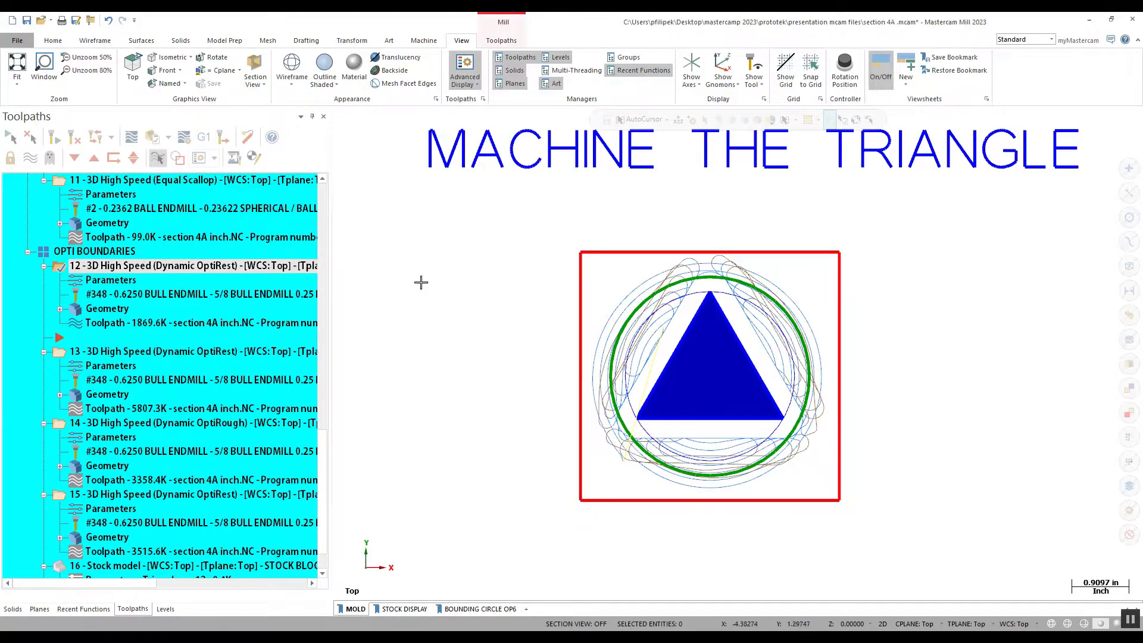
Backplot the outside-compensated bounding circle toolpath to just over halfway, and exit the backplot.
left_click(132, 137)
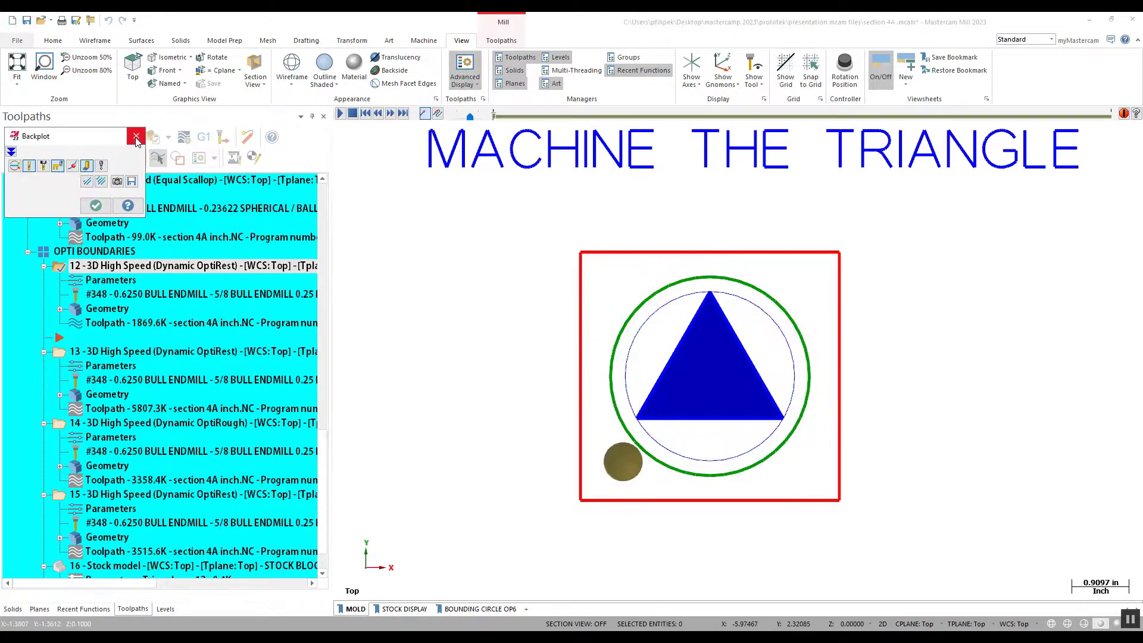
left_click_drag(495, 116, 823, 131)
left_click(95, 205)
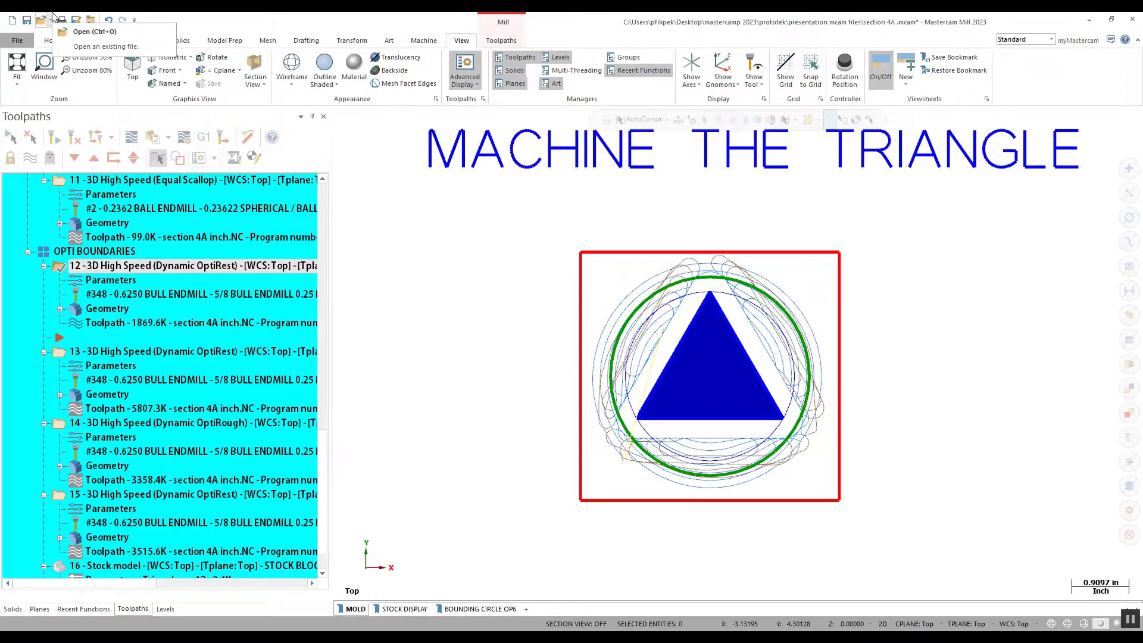
left_click(110, 281)
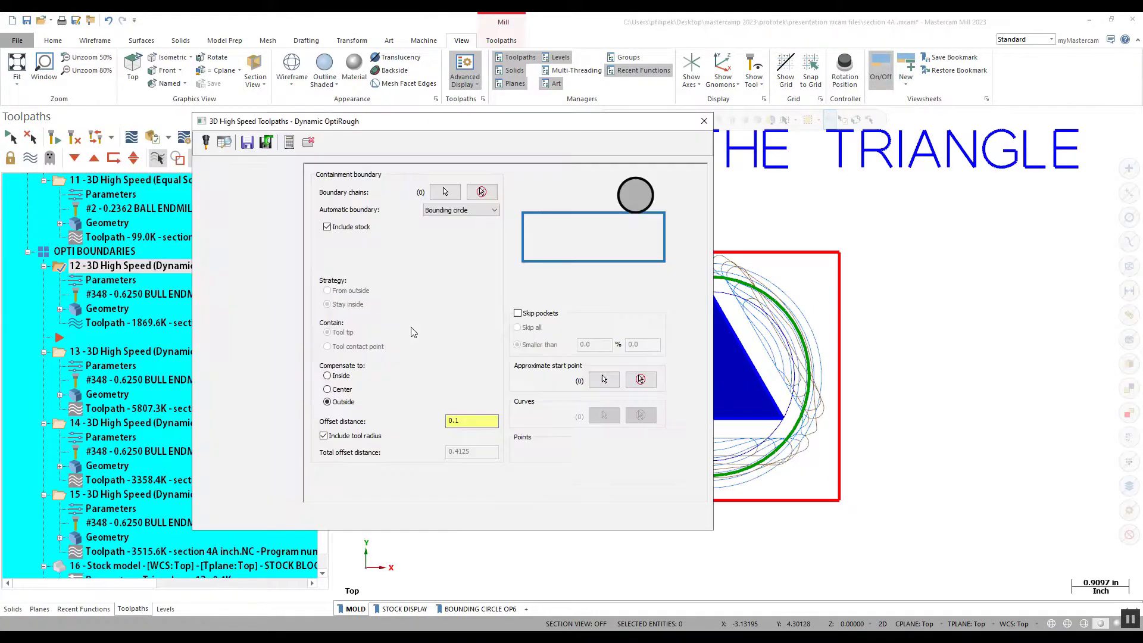
left_click(480, 212)
left_click(453, 219)
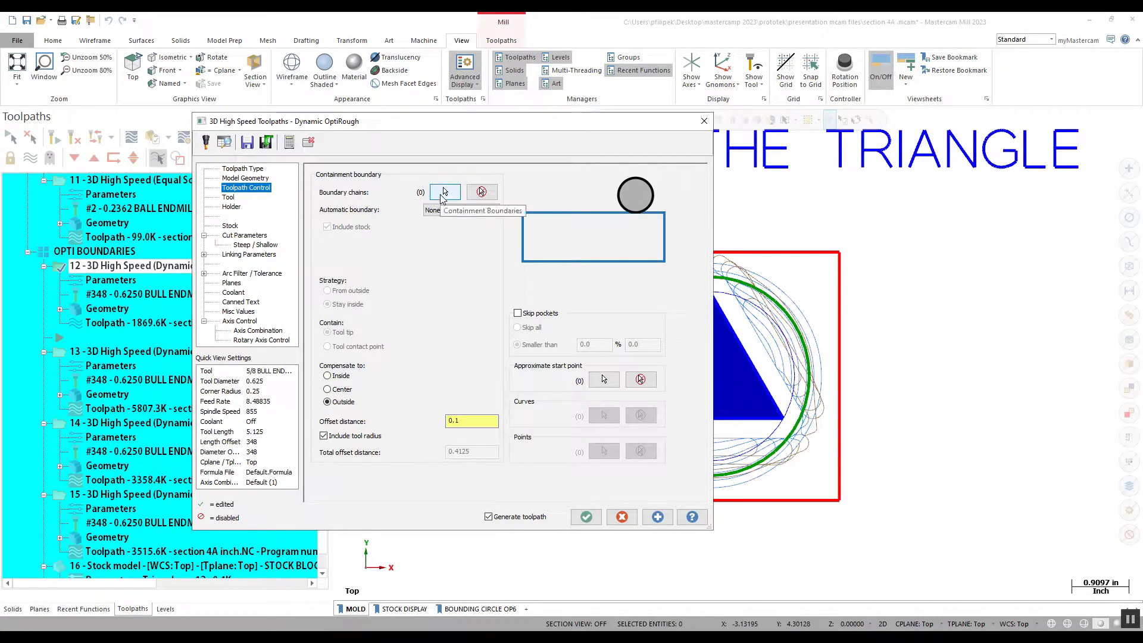
left_click(230, 226)
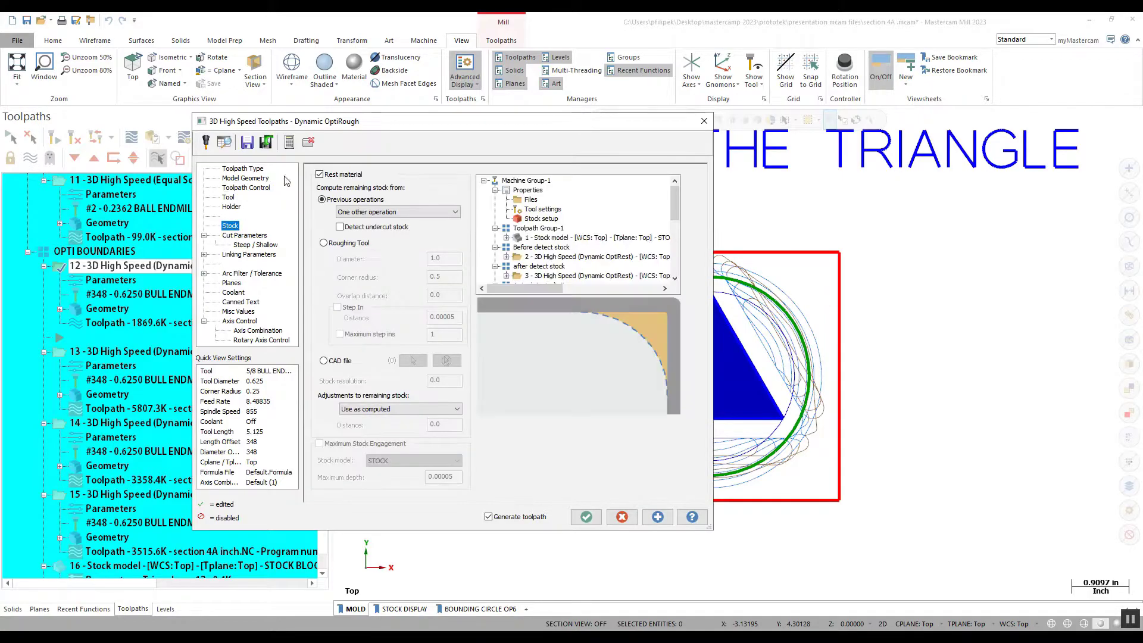
left_click(320, 174)
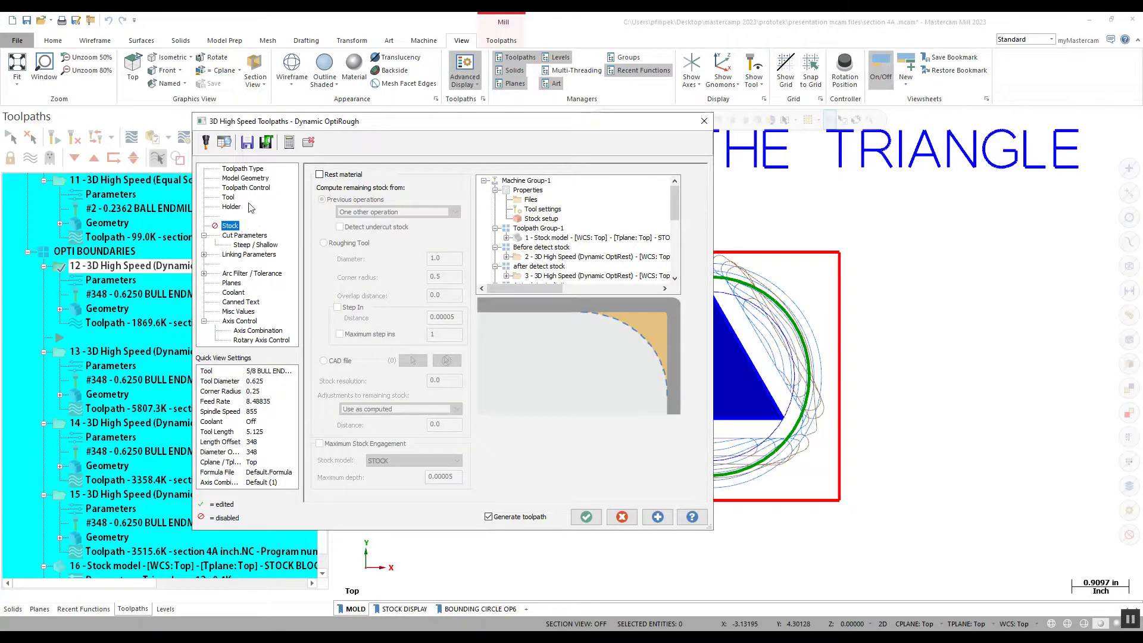
left_click(262, 188)
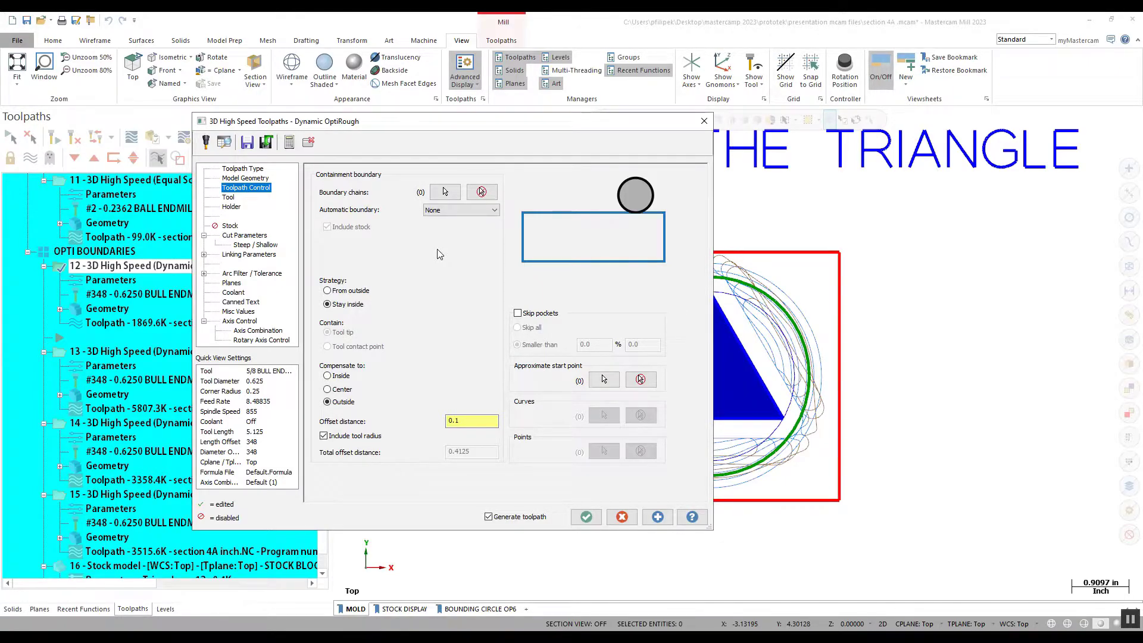
left_click(623, 517)
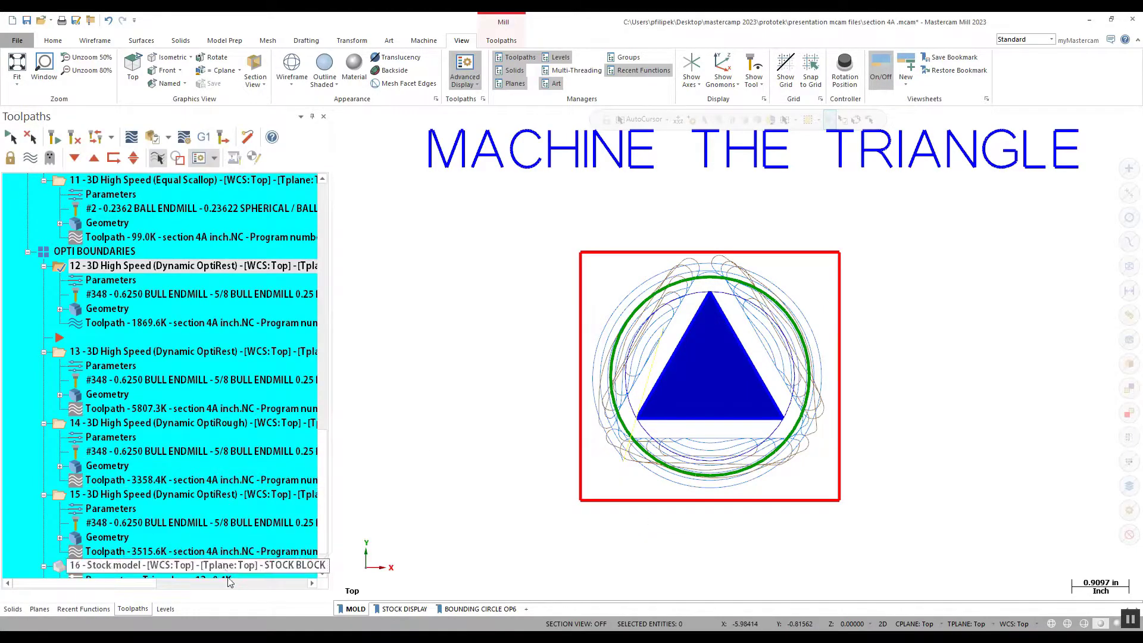
Make level 20 Console Mold the main level, and hide level 700 OPTI BOUNDARIES.
left_click(167, 609)
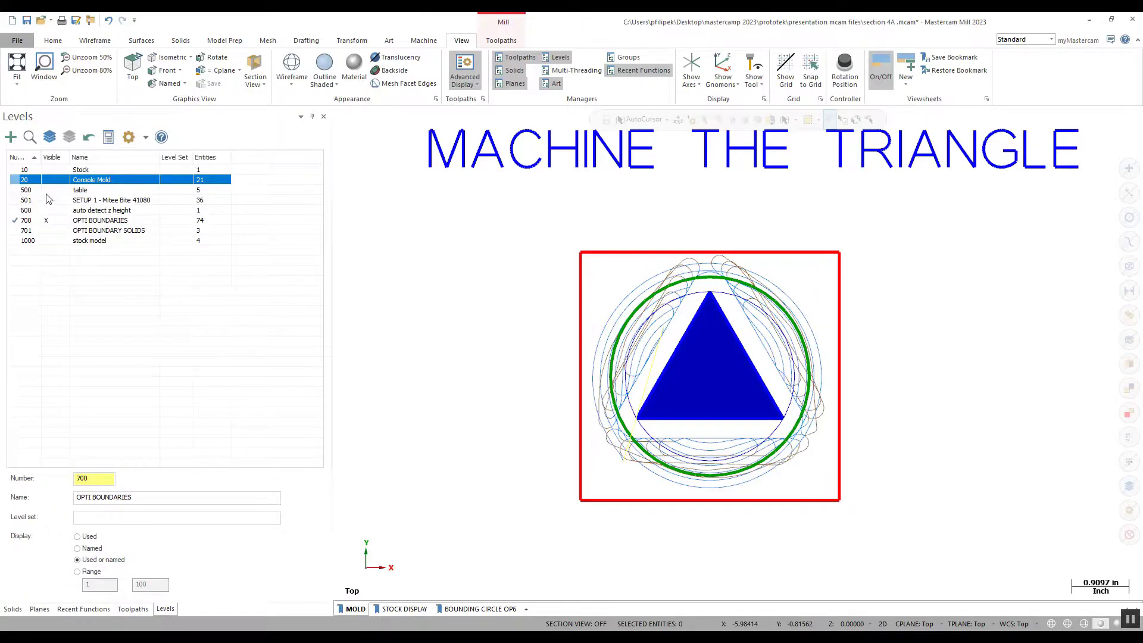
left_click(24, 180)
left_click(51, 221)
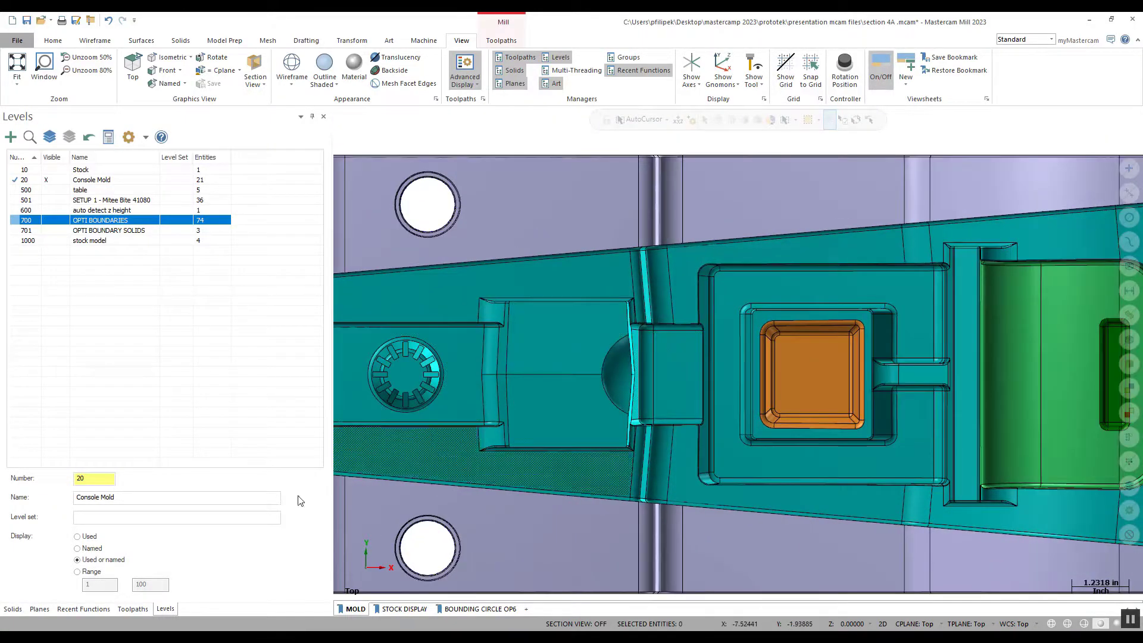
Select operation 10 (Scallop rest passes) and view its toolpath in the mold's orange square pocket at an angle.
left_click(133, 608)
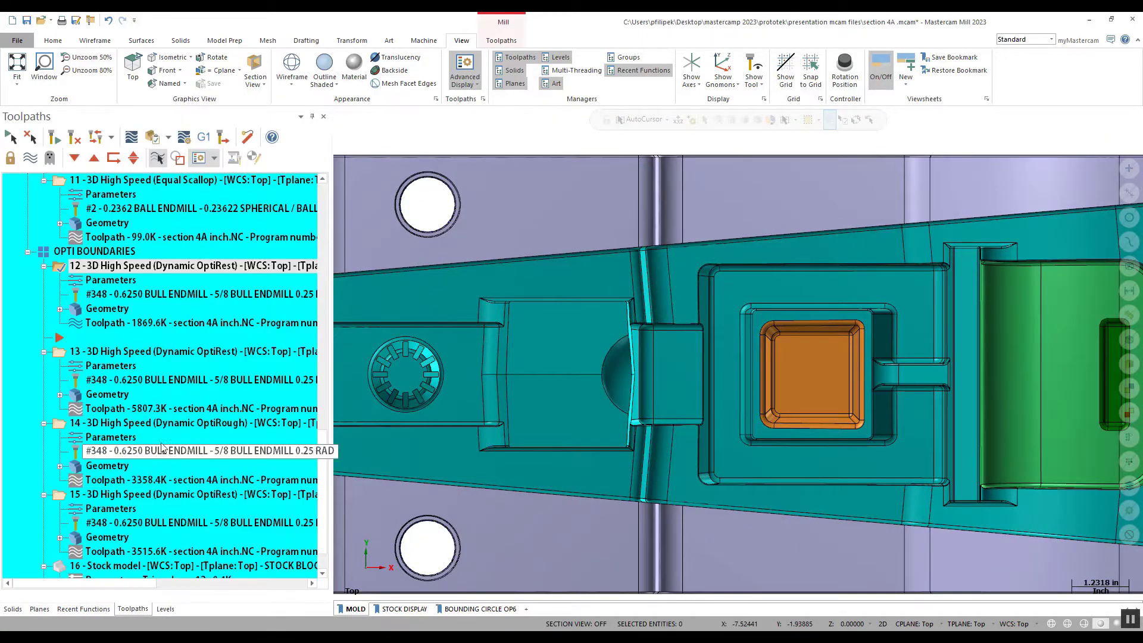
left_click_drag(325, 496, 328, 393)
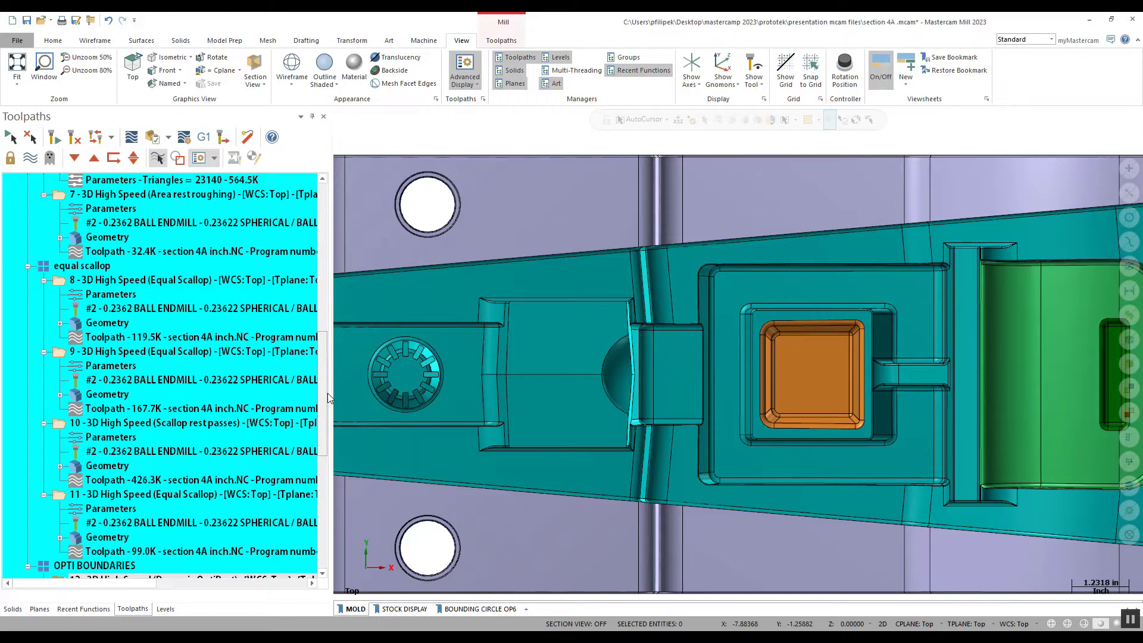
scroll(669, 363, "up", 3)
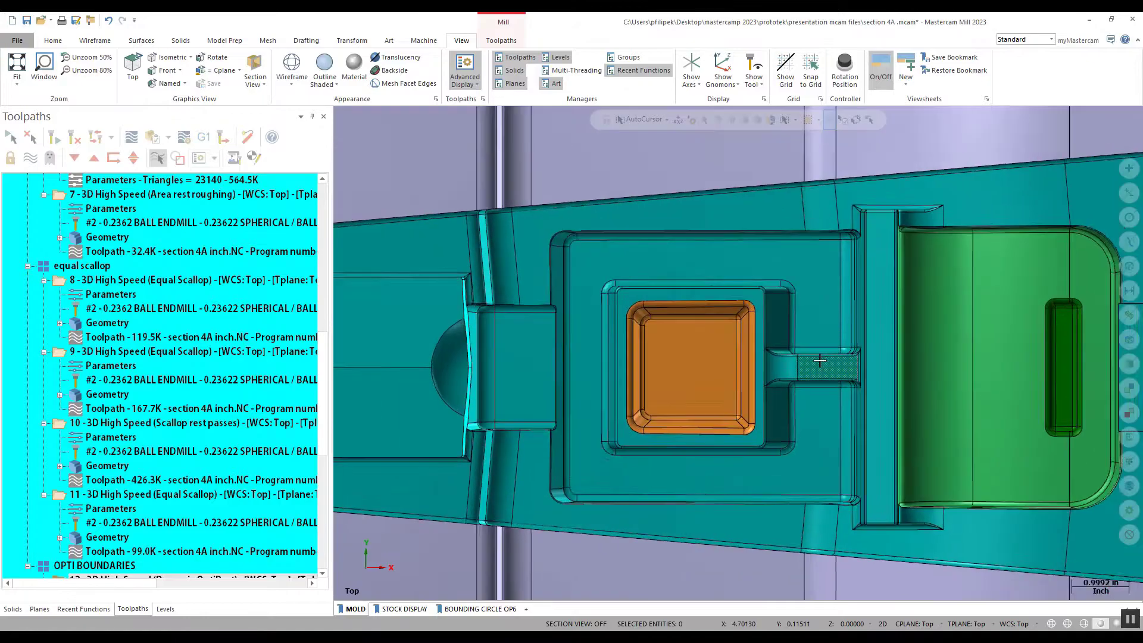
scroll(669, 363, "up", 1)
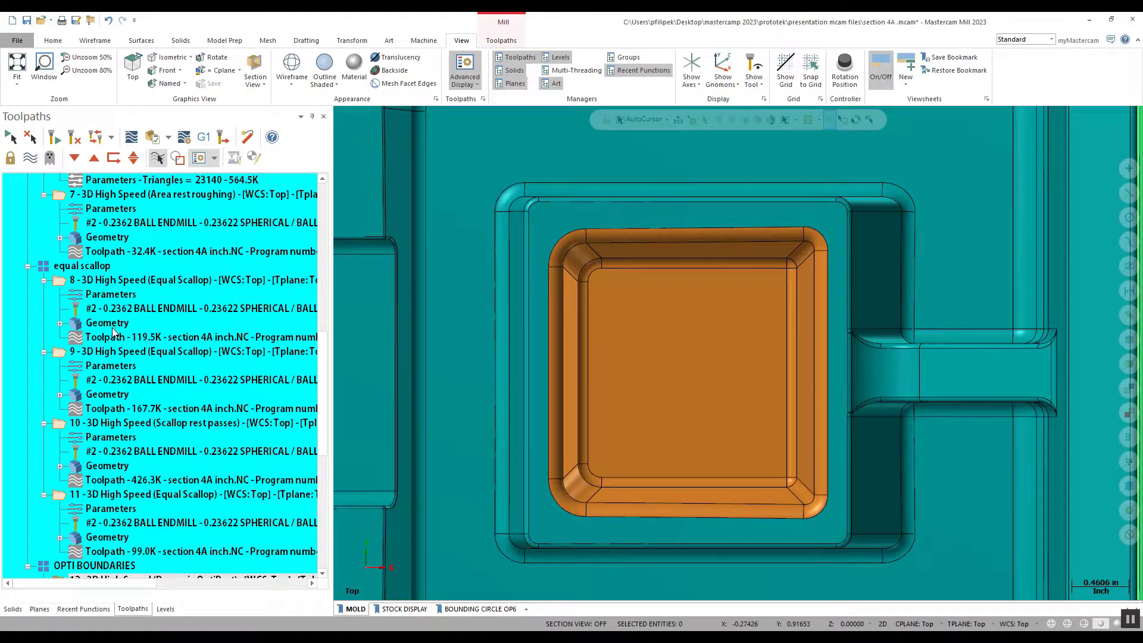
left_click(62, 425)
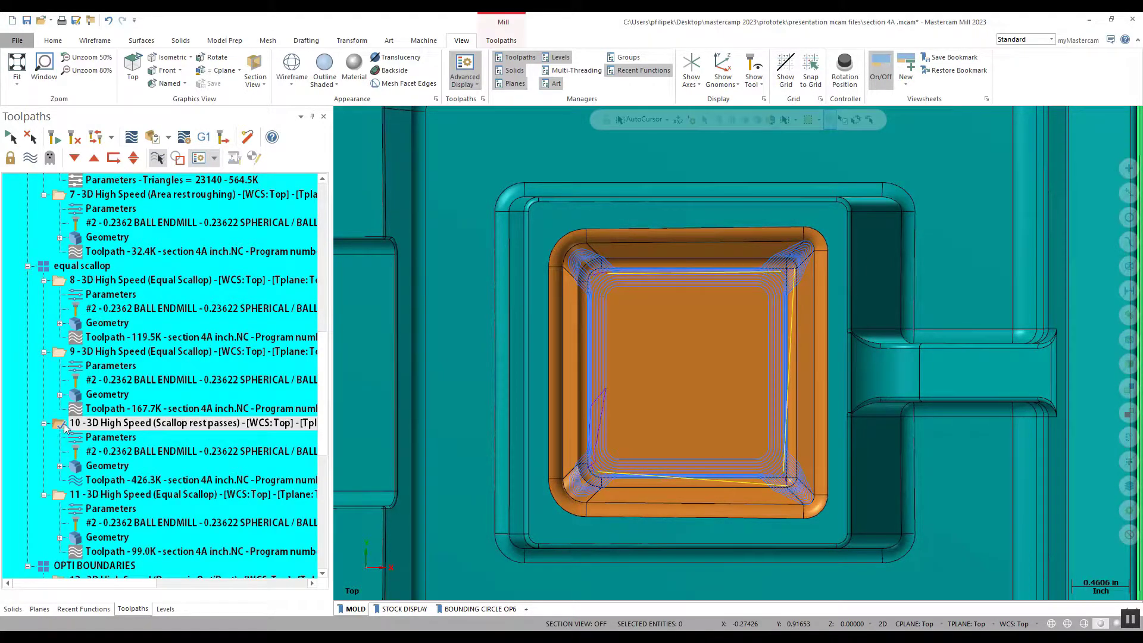
left_click(66, 424)
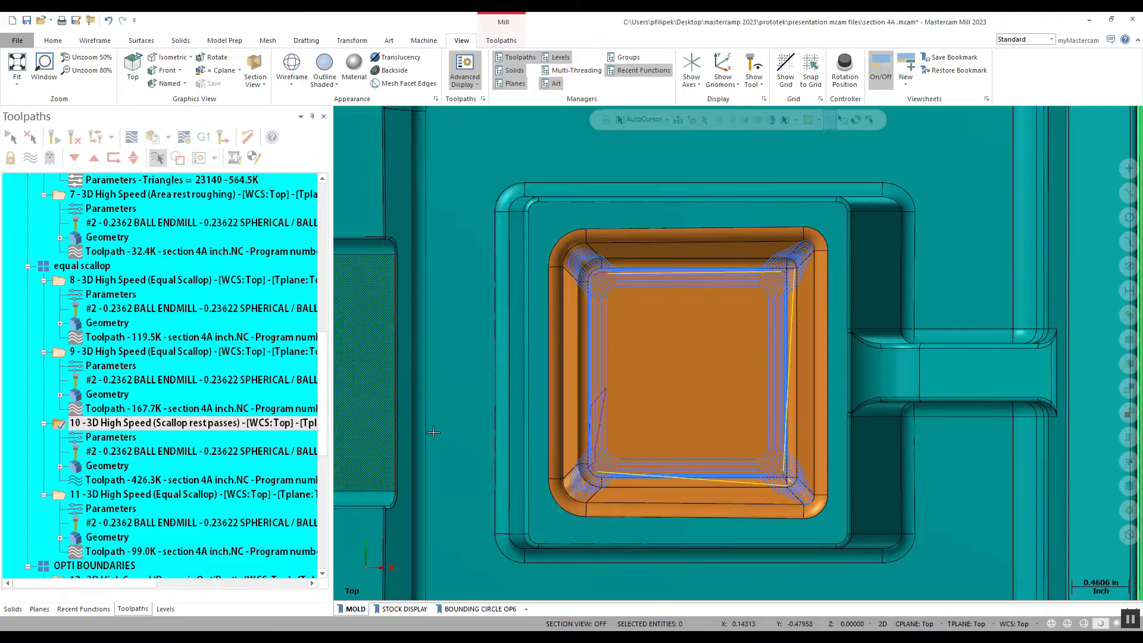
middle_click_drag(638, 331, 602, 268)
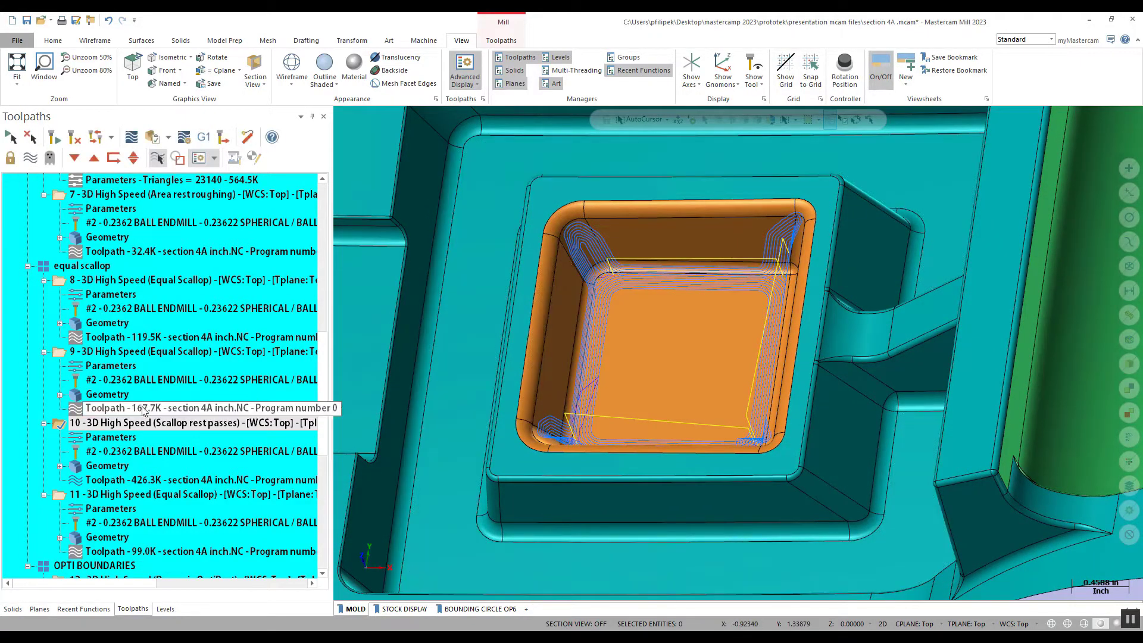
Review the trim to stock and roughing tool settings of operation 10, and leave them without changes.
left_click(111, 440)
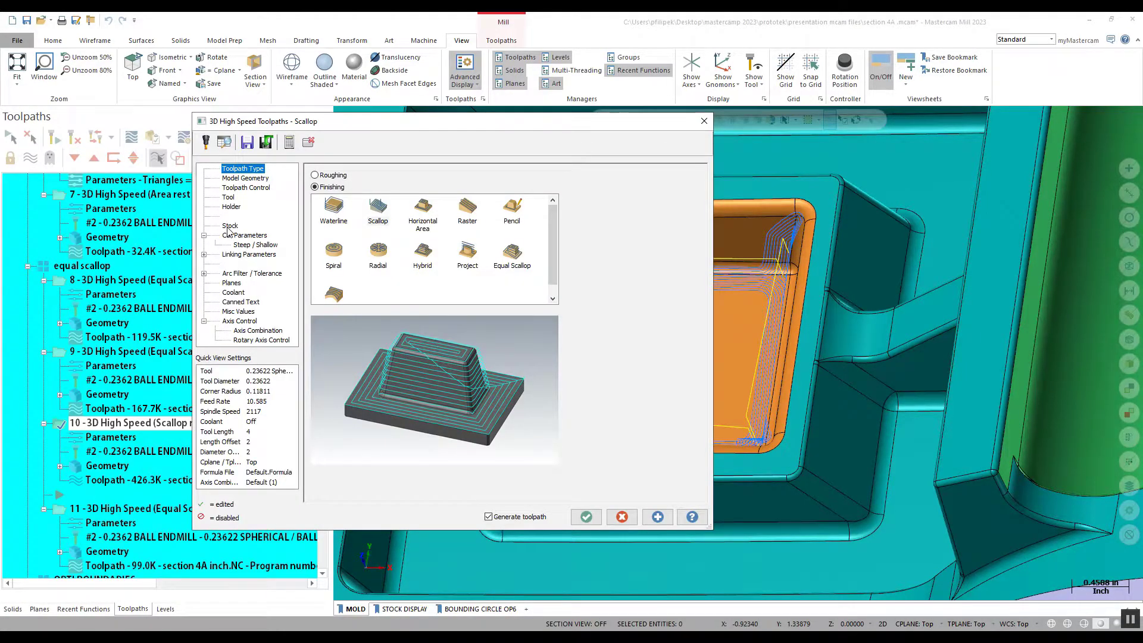
left_click(230, 226)
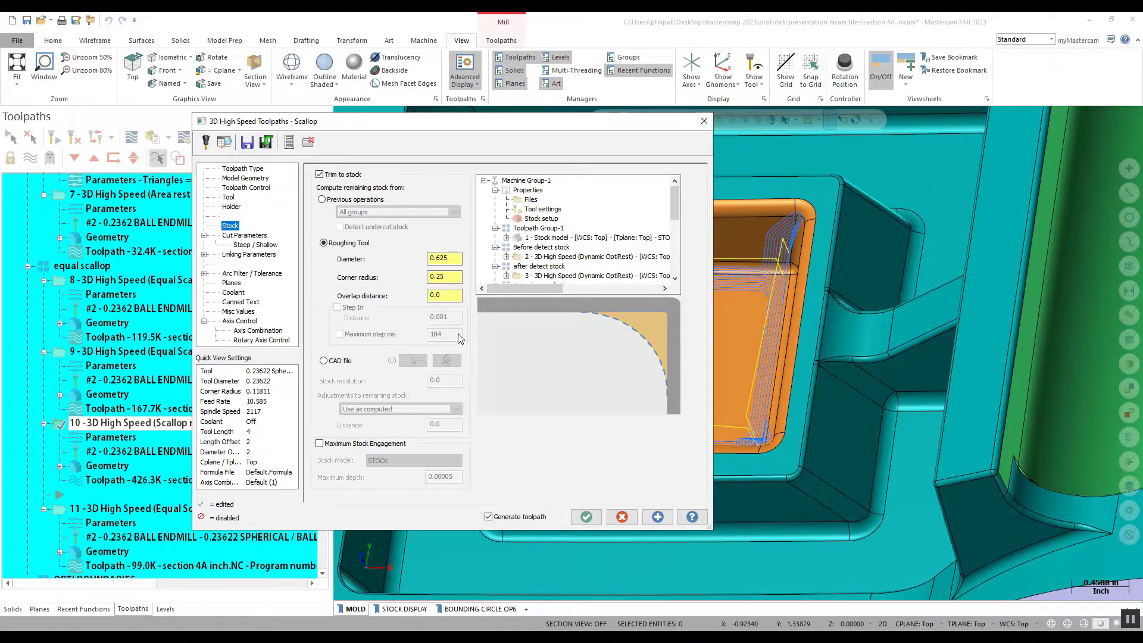
left_click(622, 516)
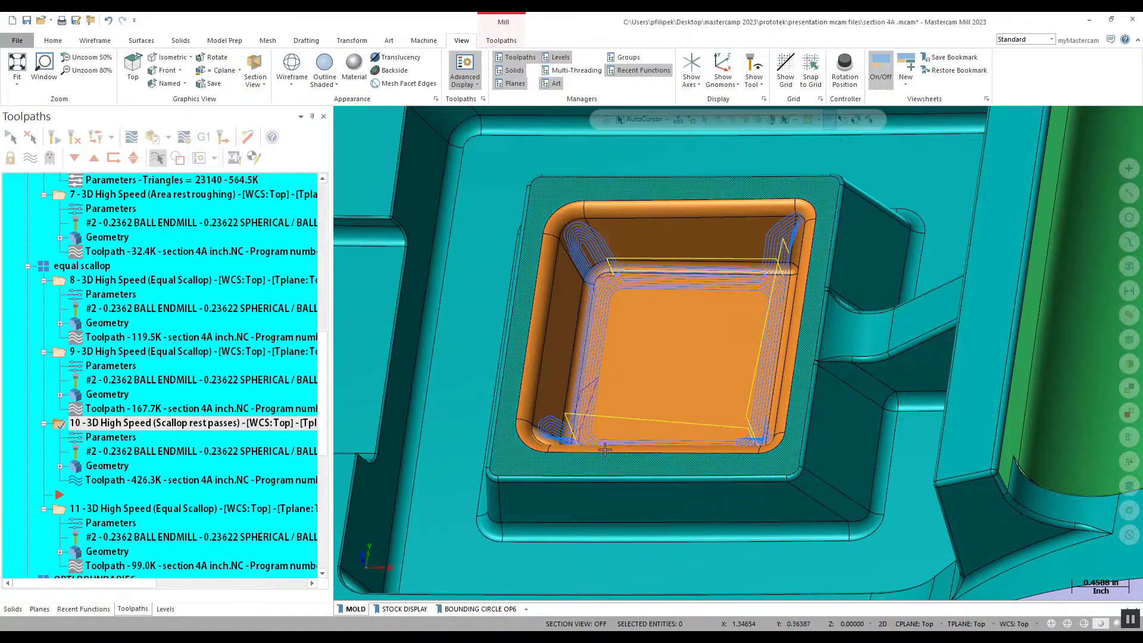
Backplot operation 10 in the pocket to about 60 percent with quick verify turned off, and exit the backplot.
left_click(131, 138)
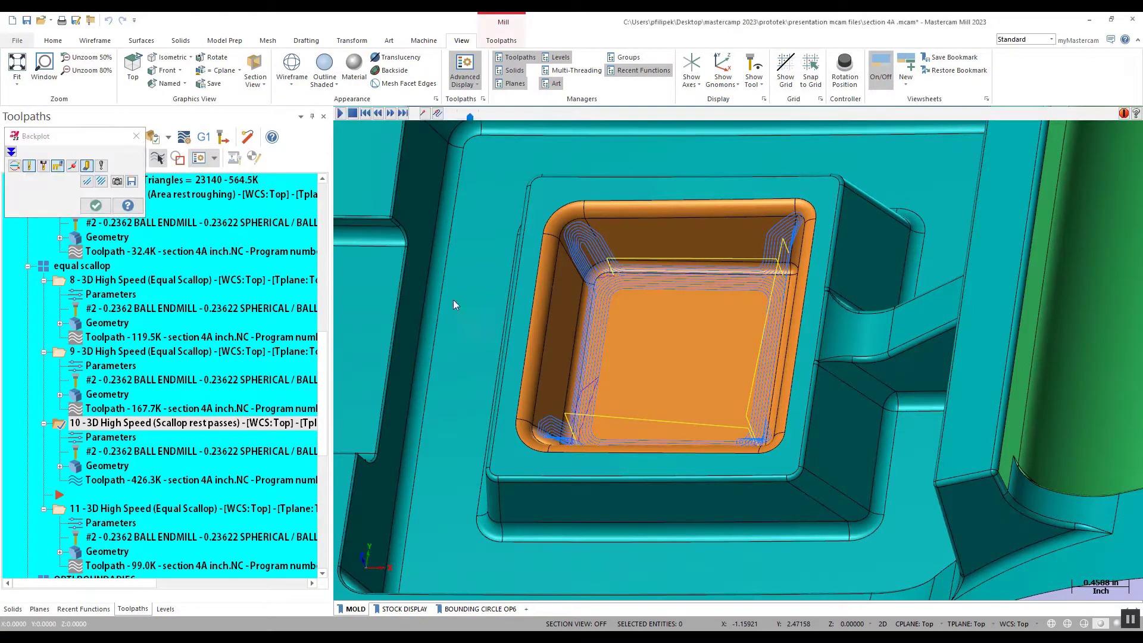
scroll(635, 287, "up", 1)
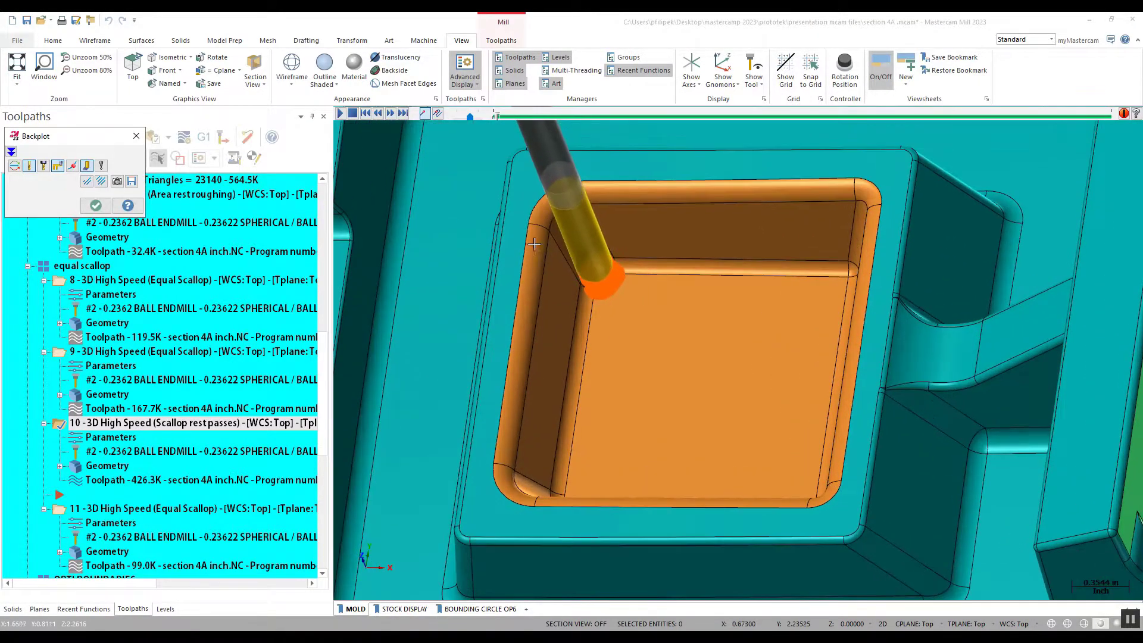
left_click(87, 166)
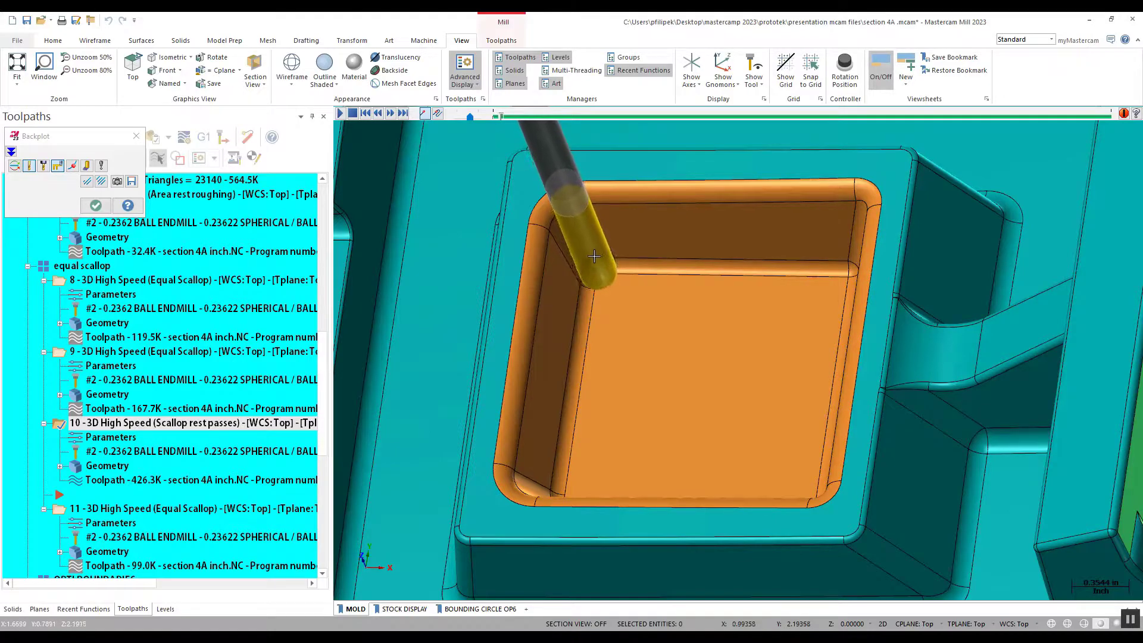
left_click_drag(503, 115, 861, 117)
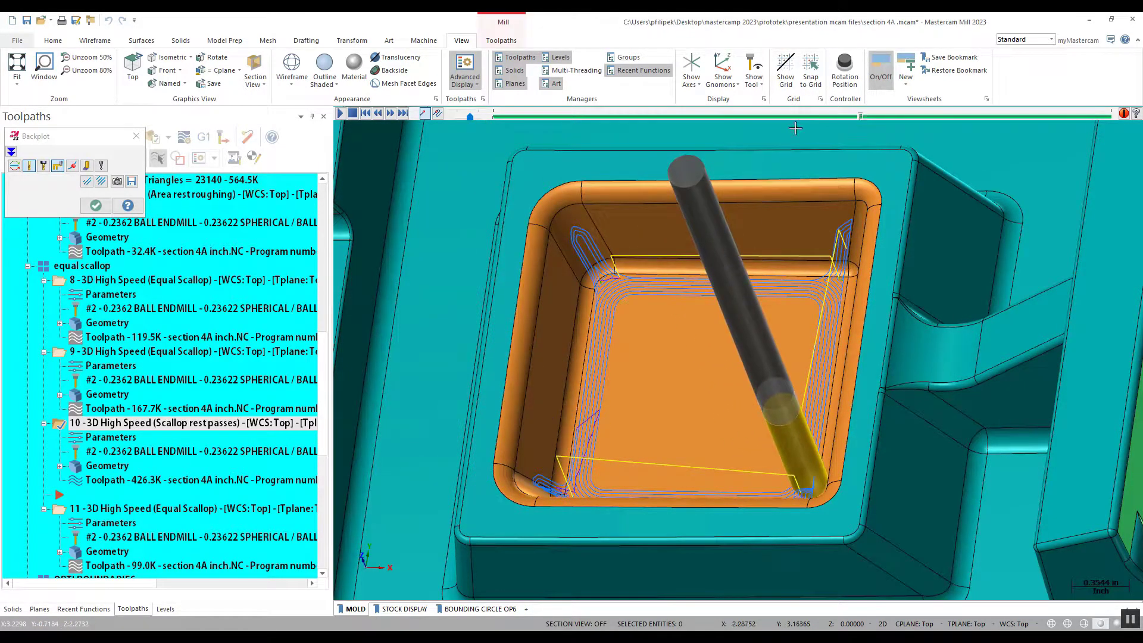
left_click(96, 205)
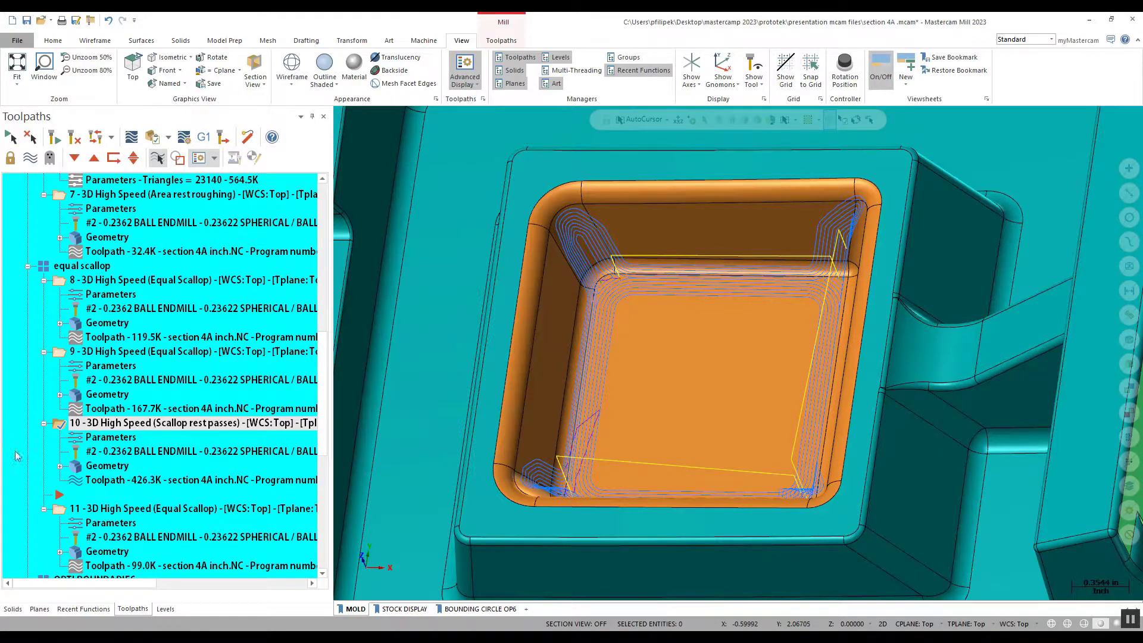
Select operation 11 (Equal Scallop) and view its toolpath in the corner of the orange square pocket.
scroll(62, 476, "down", 1)
left_click(62, 466)
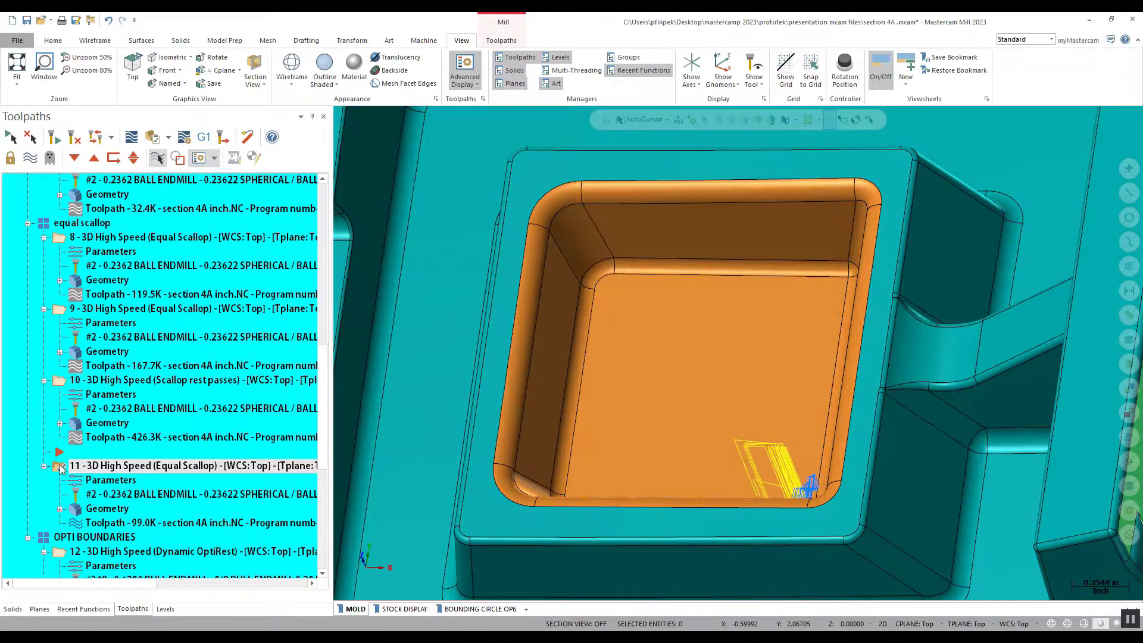
scroll(694, 417, "down", 2)
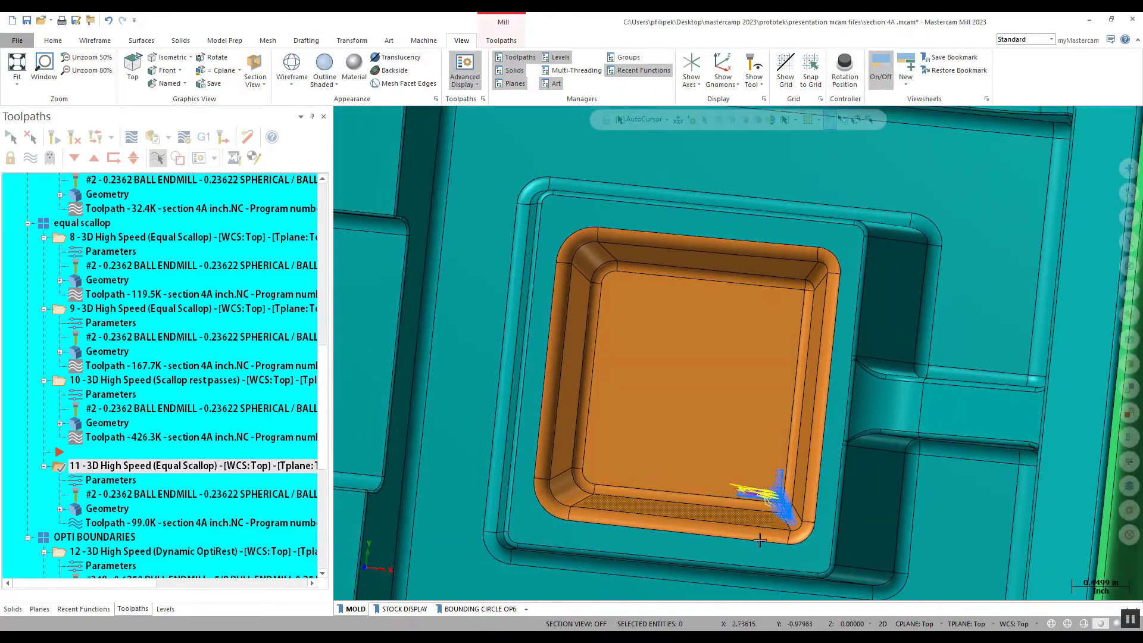
Review the trim to stock and roughing tool settings of operation 11, and close its parameters without changes.
scroll(805, 518, "up", 4)
middle_click_drag(805, 517, 696, 416)
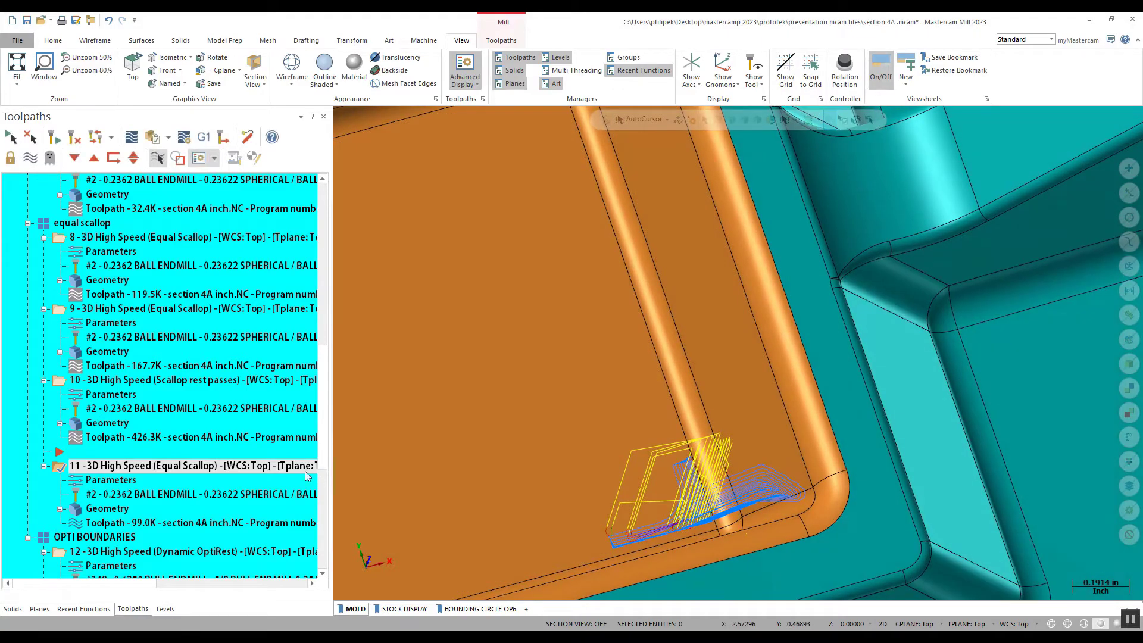
left_click(119, 481)
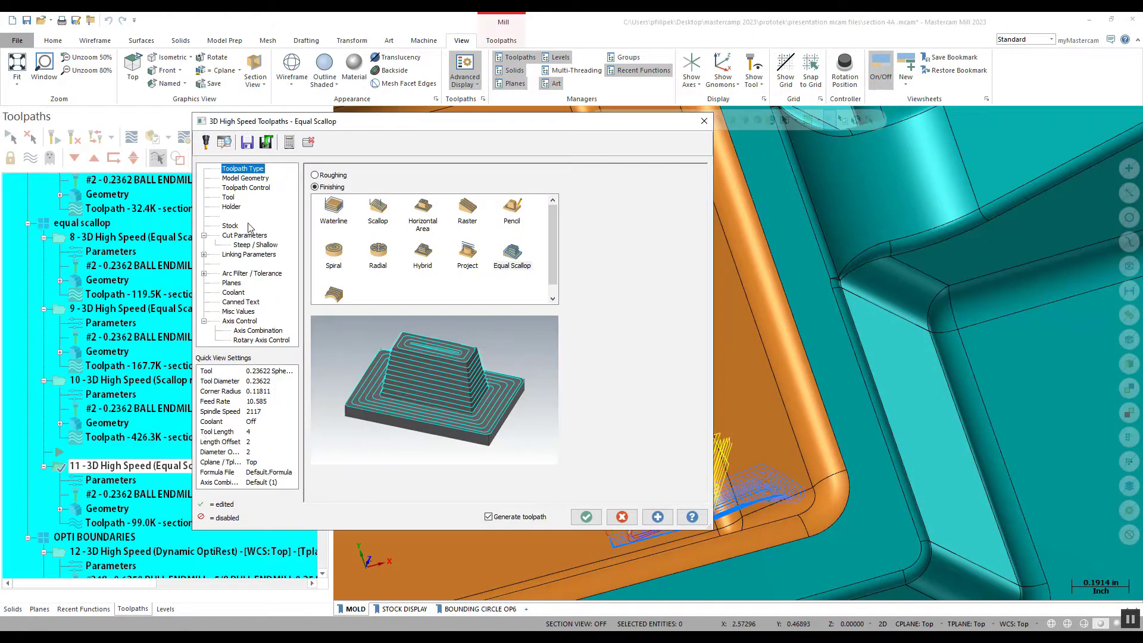
left_click(230, 226)
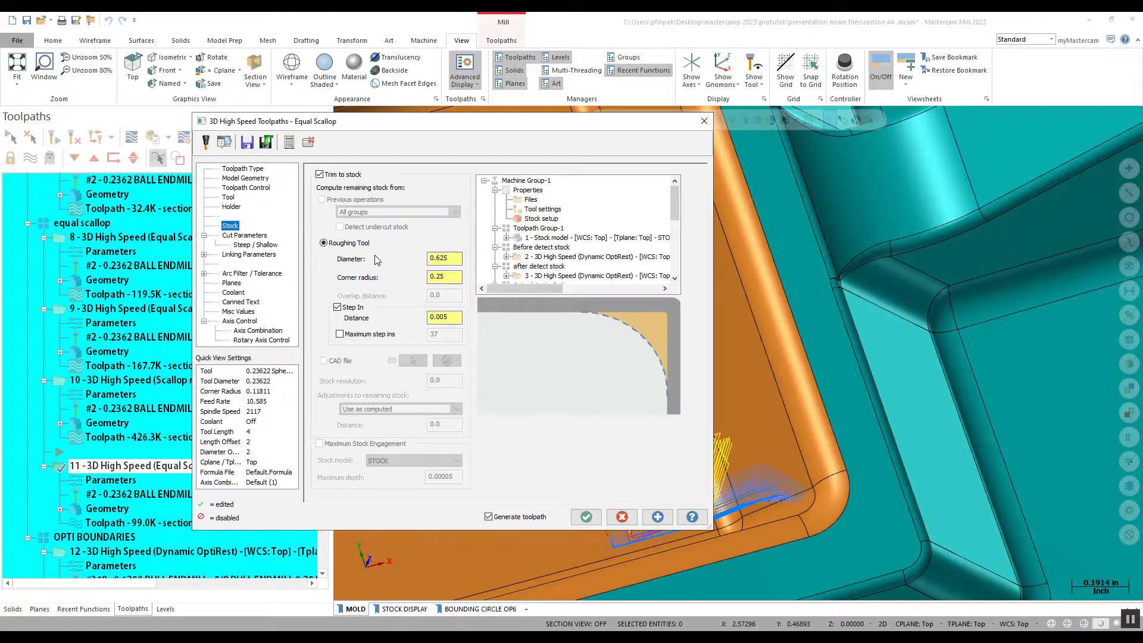
left_click(447, 260)
left_click(586, 517)
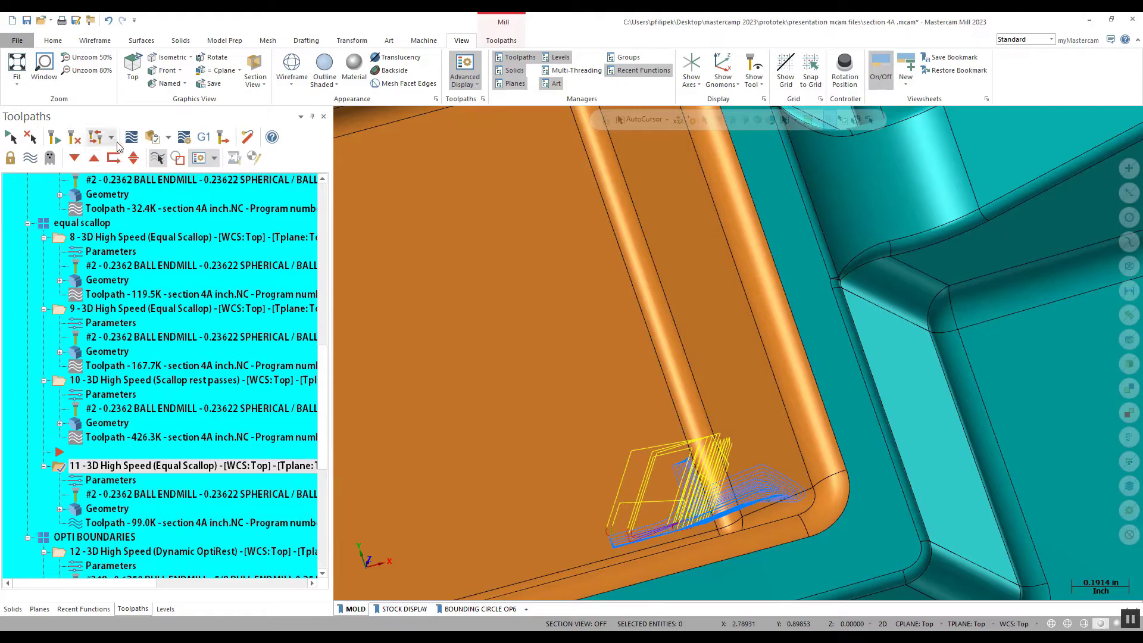
Backplot operation 11 in the pocket corner to about 68 percent, examine the rest passes up close, and exit the backplot.
left_click(134, 141)
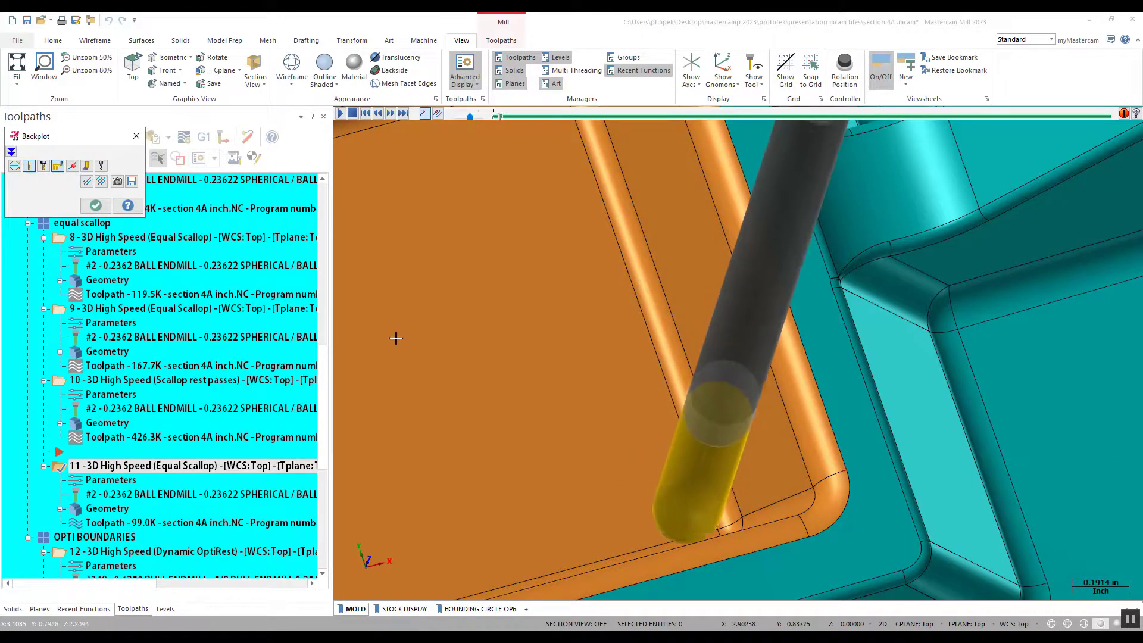
scroll(763, 514, "up", 3)
middle_click_drag(762, 514, 767, 478)
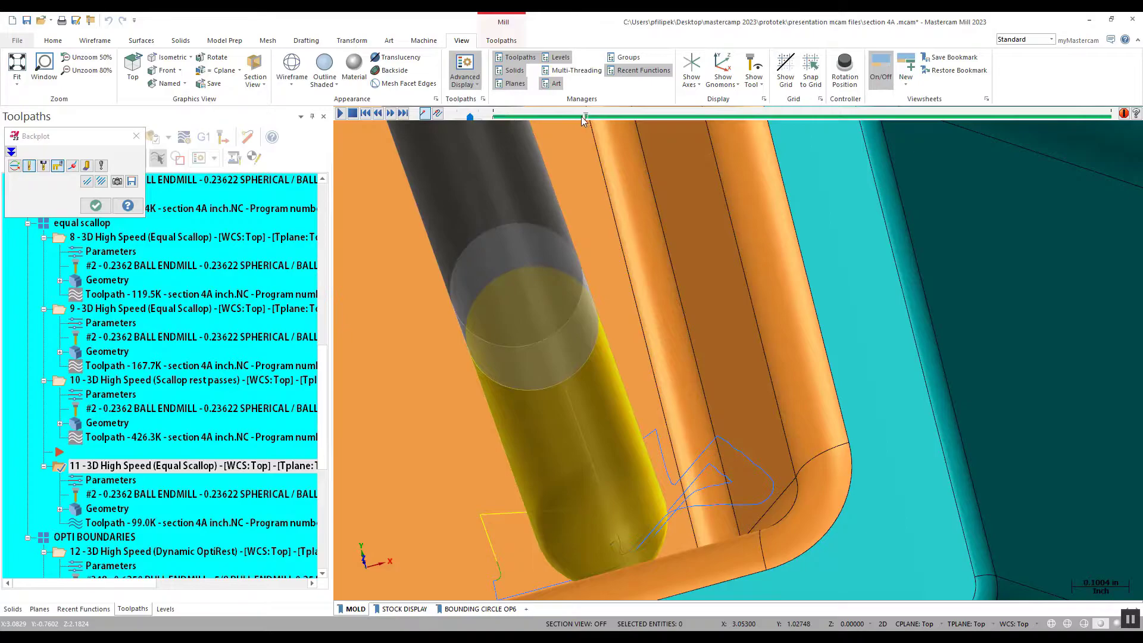
left_click_drag(585, 116, 915, 121)
scroll(736, 467, "up", 2)
middle_click_drag(724, 507, 607, 470)
scroll(588, 460, "up", 2)
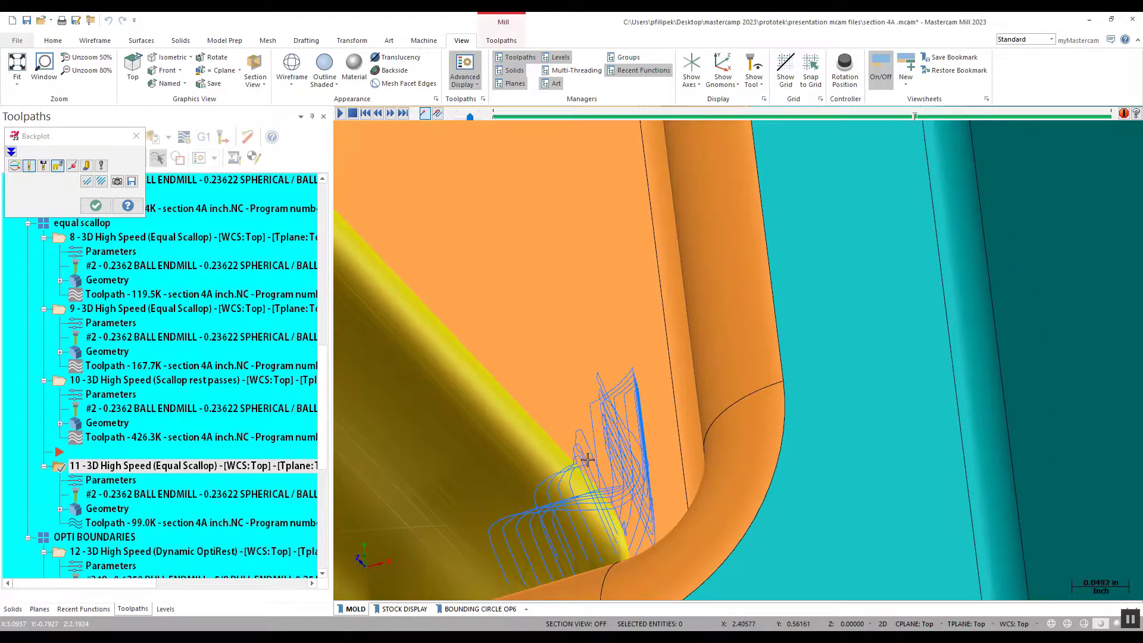
scroll(652, 423, "down", 3)
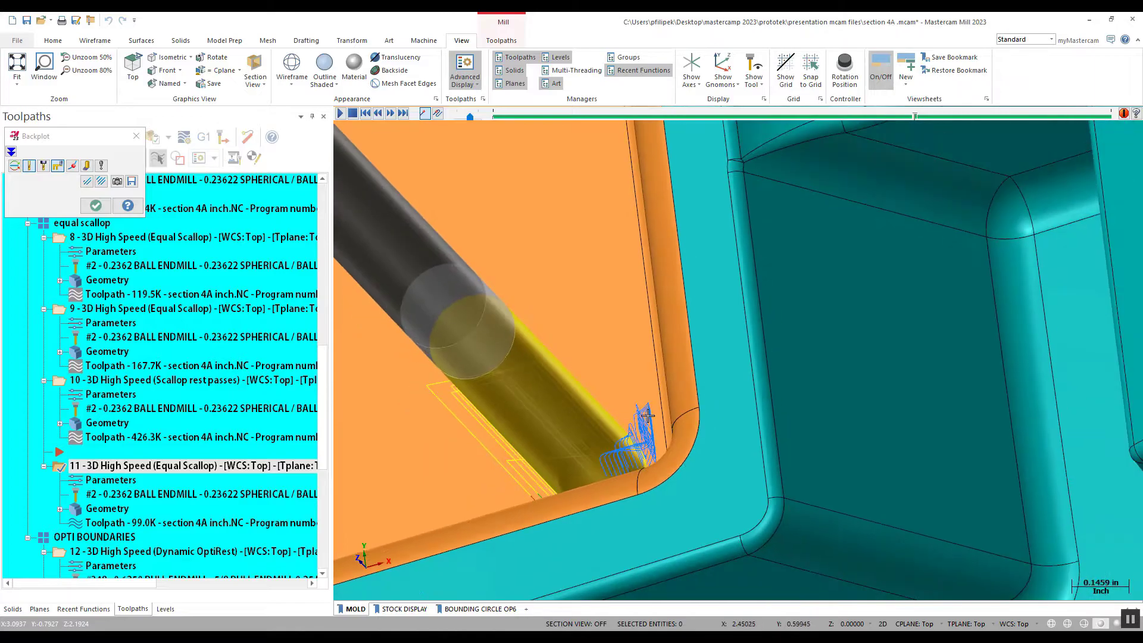
scroll(648, 415, "down", 3)
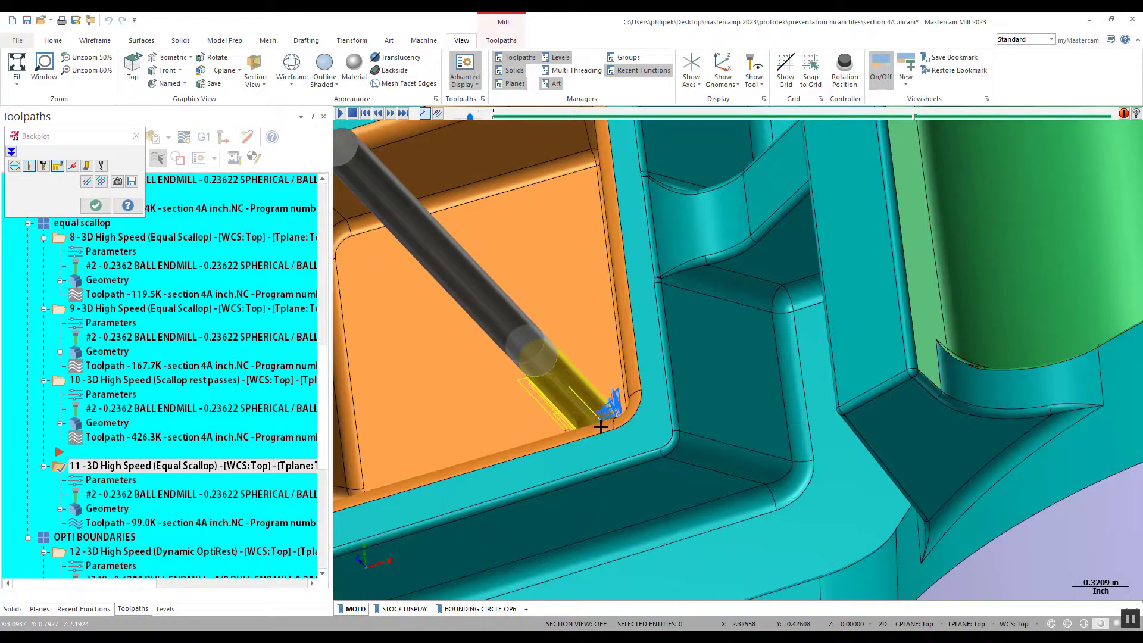
middle_click_drag(600, 427, 645, 428)
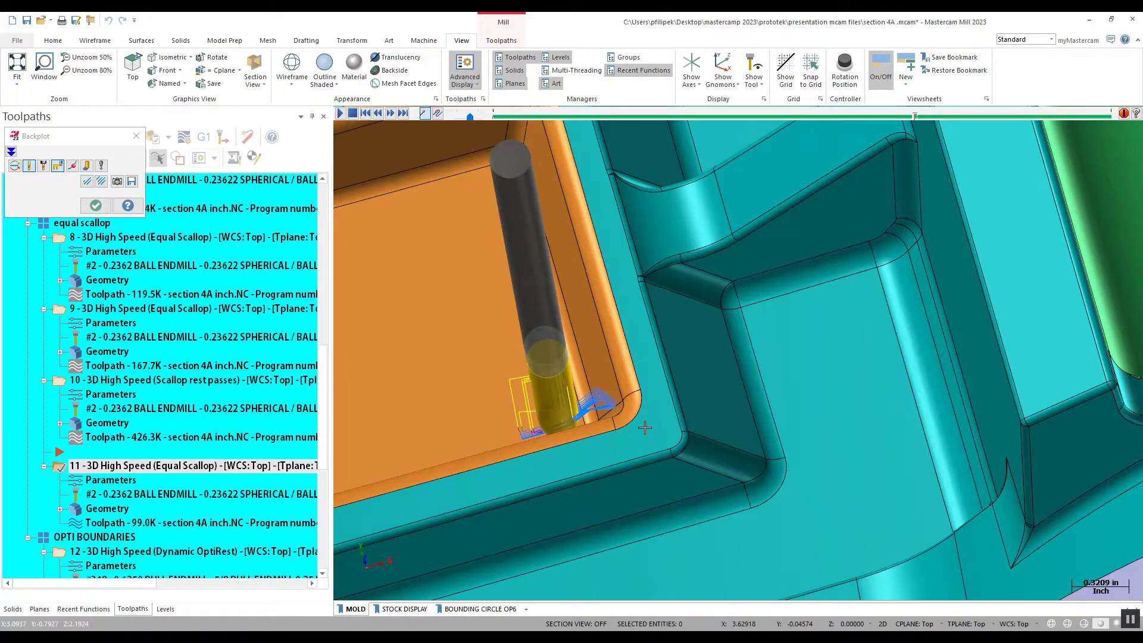
scroll(484, 345, "down", 2)
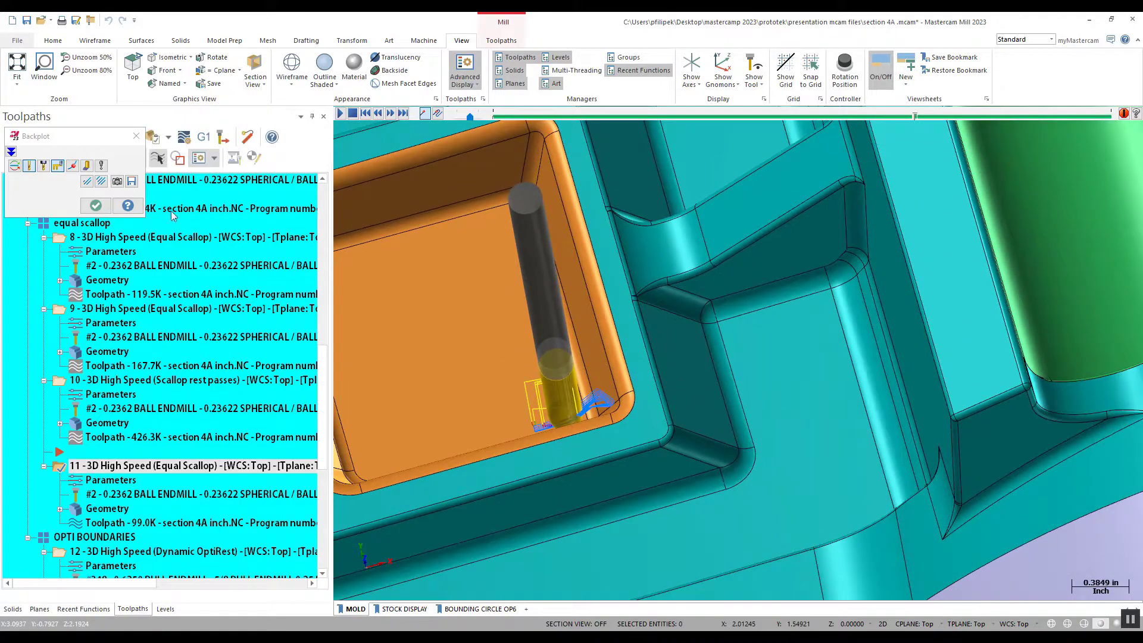
left_click(95, 206)
Show level 500 (table) and compare its blue containment rectangle with the pocket corner from the top and at an angle.
left_click(162, 609)
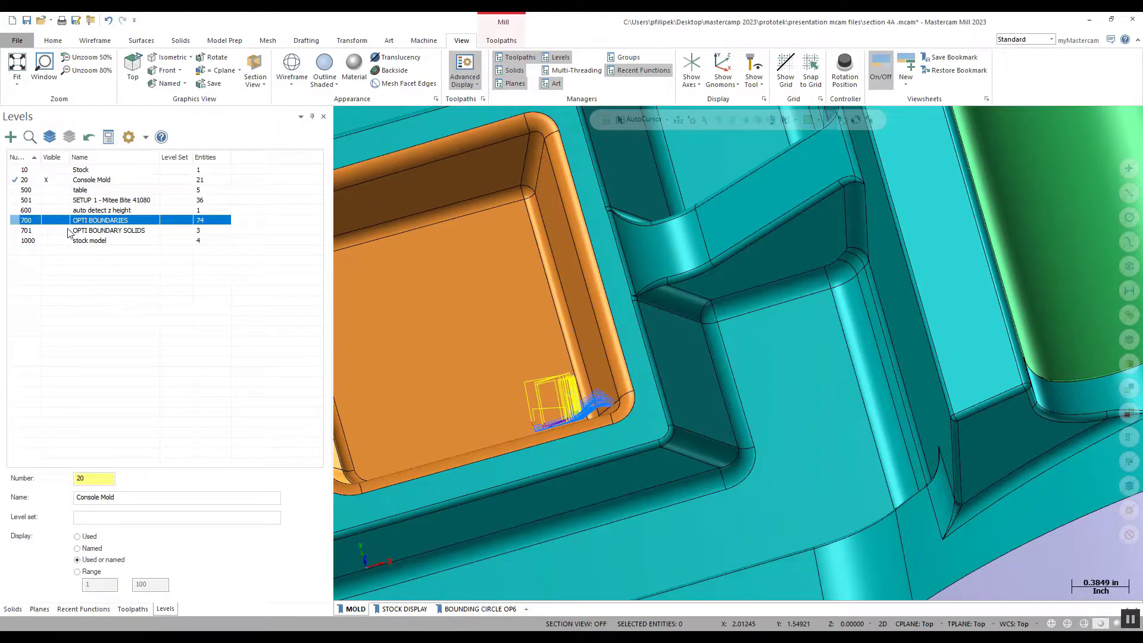
left_click(50, 191)
scroll(542, 372, "down", 5)
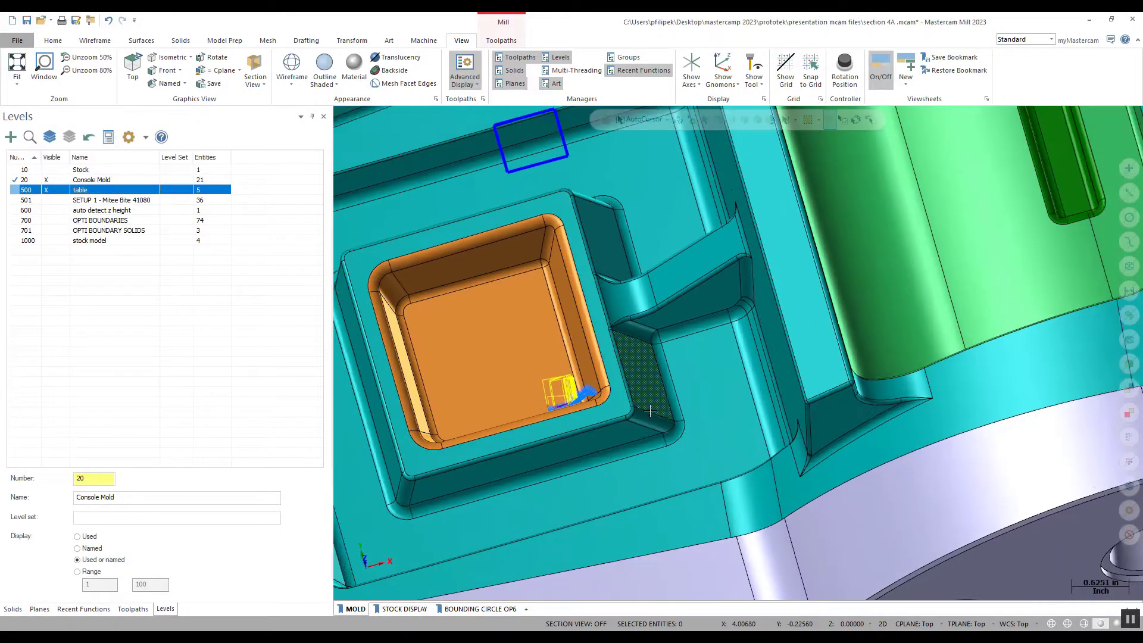
middle_click_drag(675, 415, 675, 343)
right_click(675, 343)
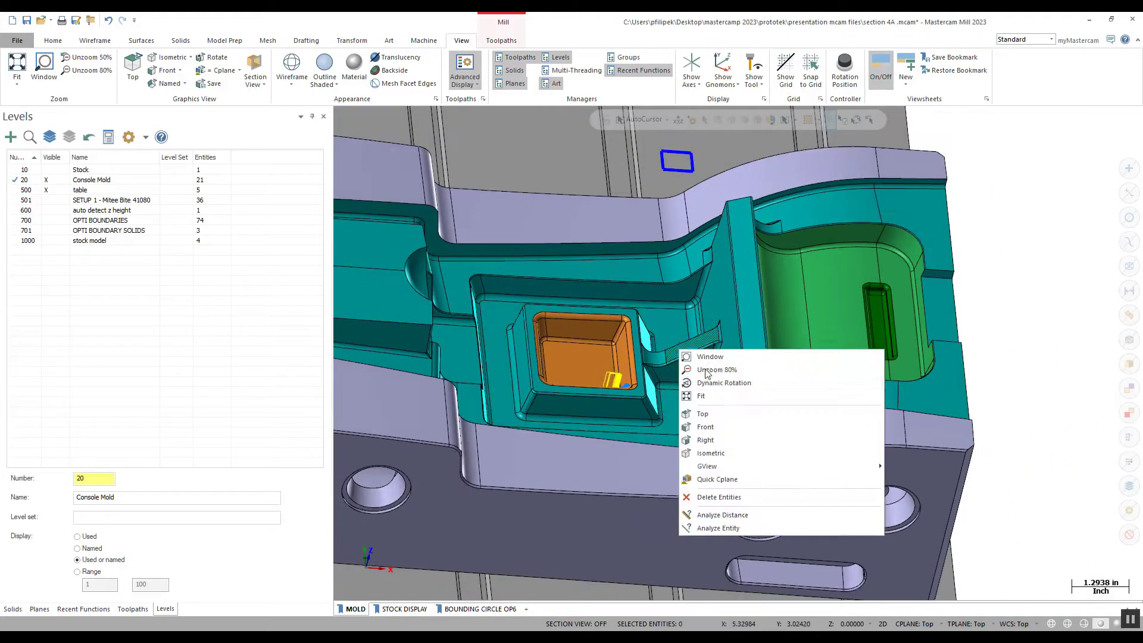
left_click(717, 412)
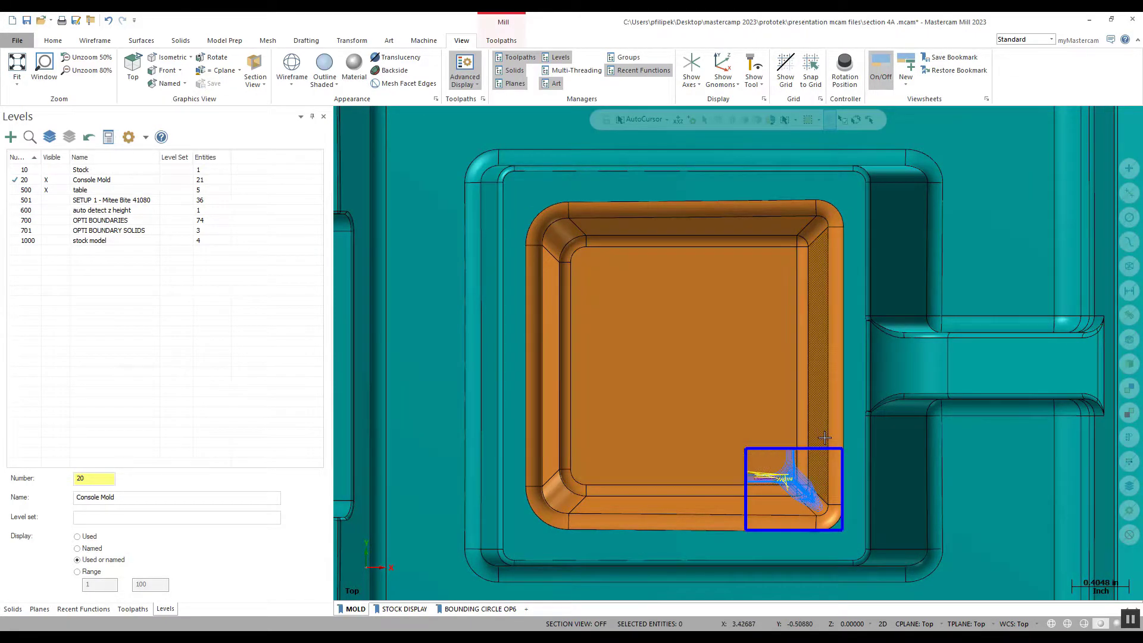
mouse_move(747, 396)
middle_mouse_down()
mouse_move(752, 377)
mouse_move(730, 421)
middle_mouse_up()
scroll(751, 377, "down", 6)
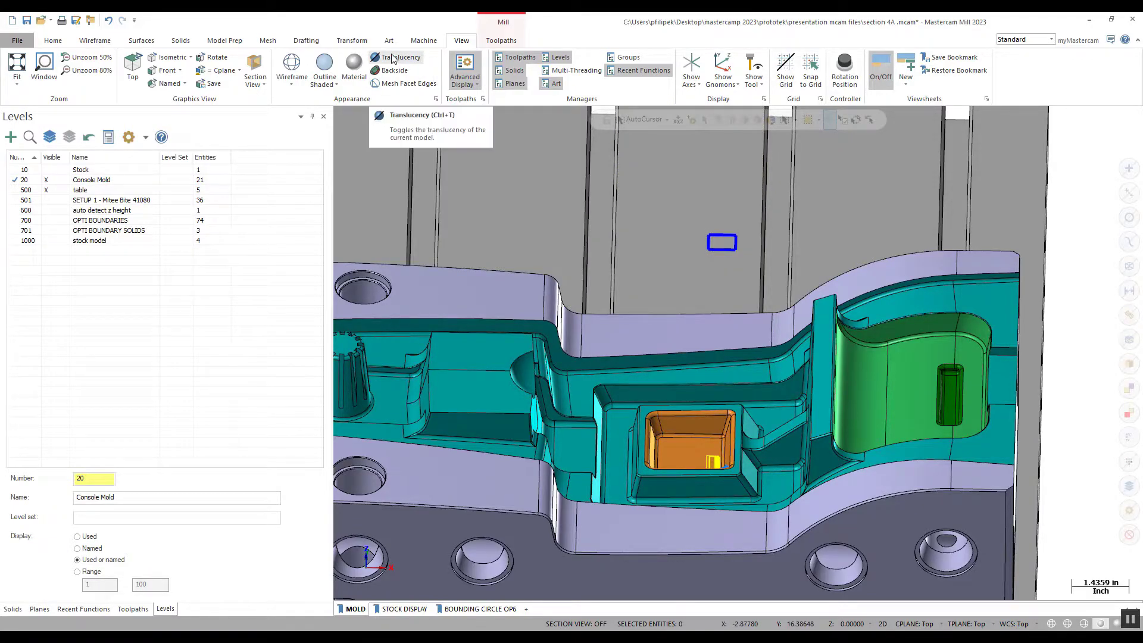
Stretch the upper edge of the containment rectangle by about 0.621 in along Y, moving the selected geometry instead of copying it.
left_click(360, 43)
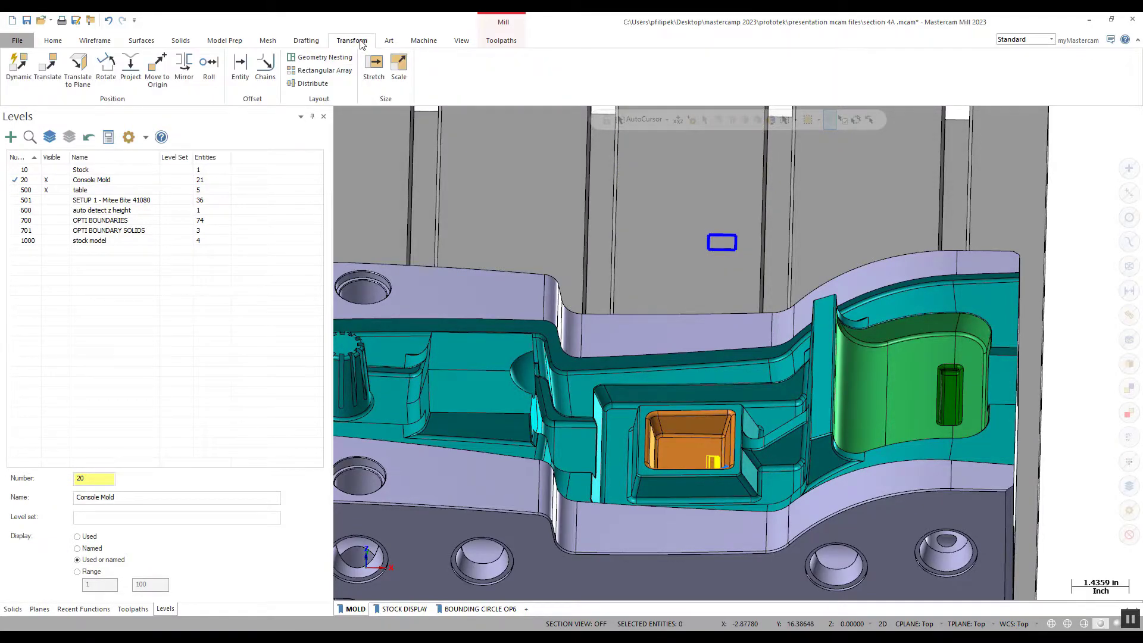
left_click(375, 72)
left_click_drag(684, 200, 735, 256)
scroll(746, 243, "up", 4)
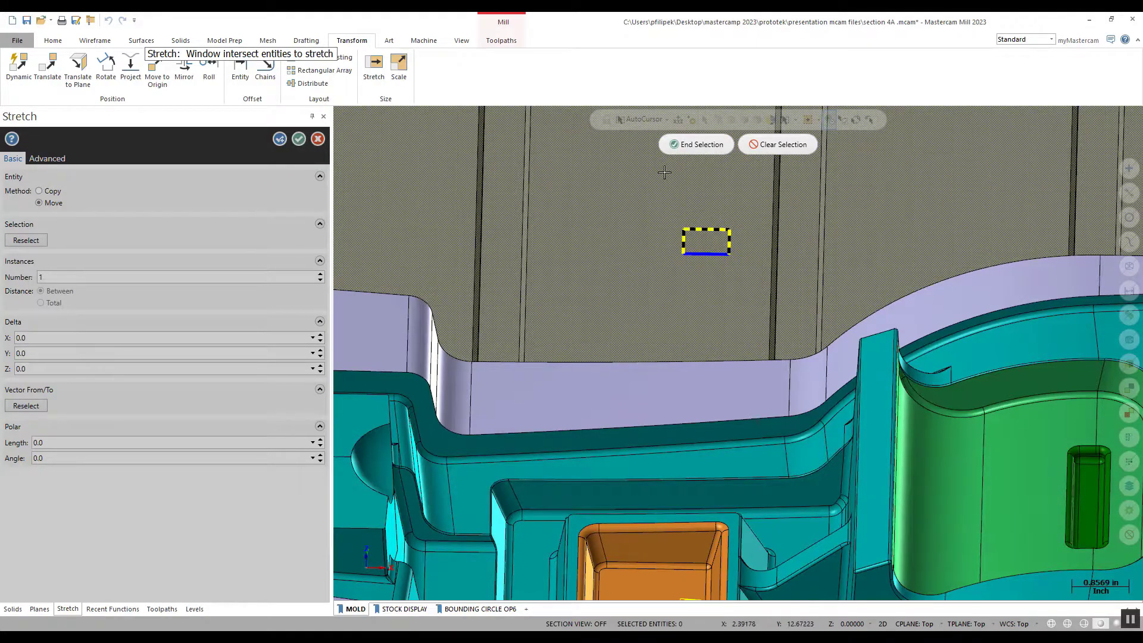
left_click(673, 144)
right_click(631, 201)
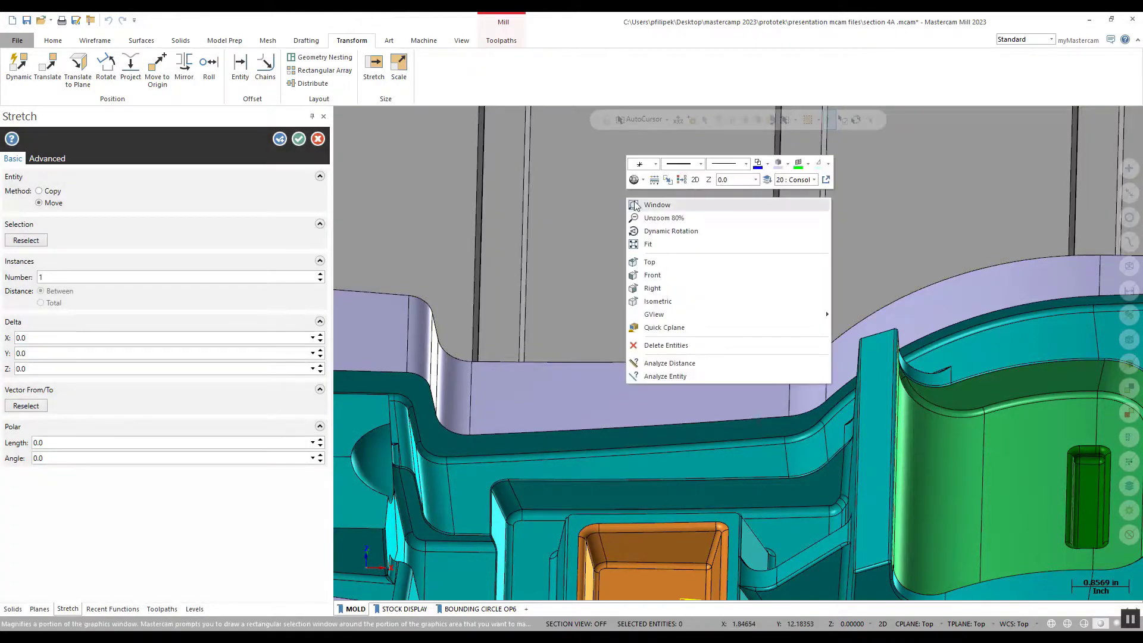
left_click(649, 262)
scroll(638, 255, "down", 2)
scroll(770, 413, "up", 2)
left_click(737, 407)
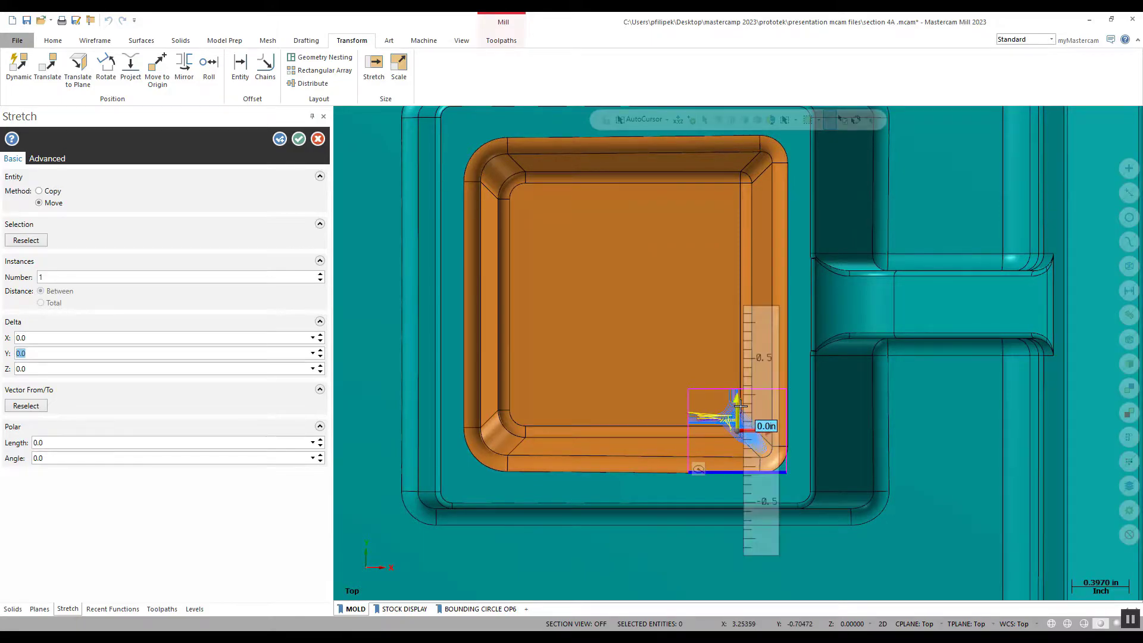
left_click(738, 410)
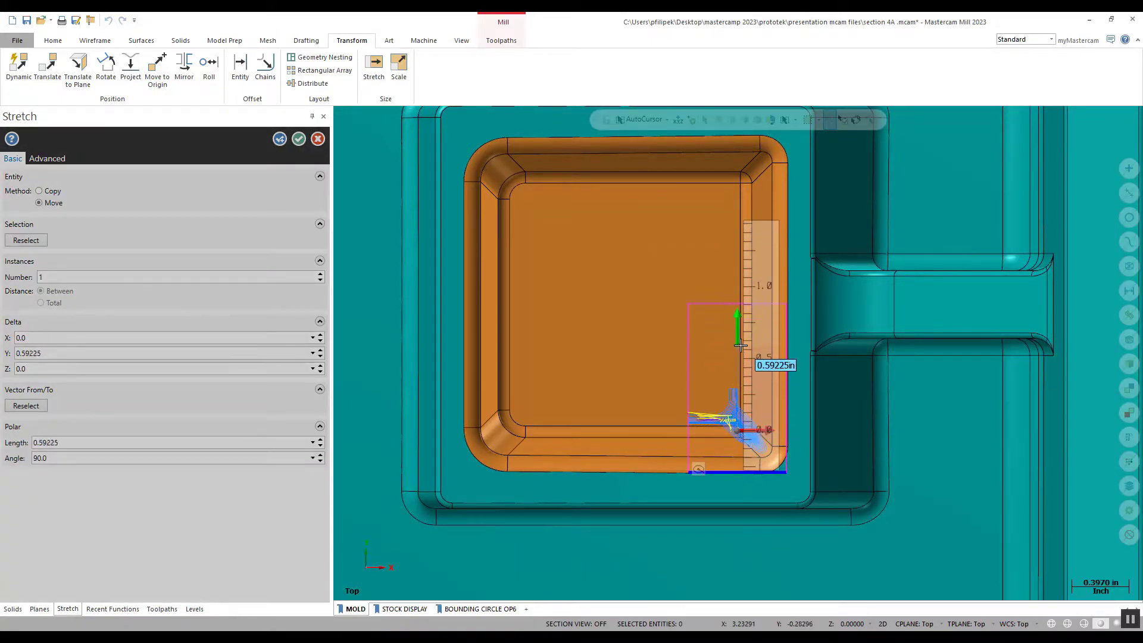
left_click(737, 343)
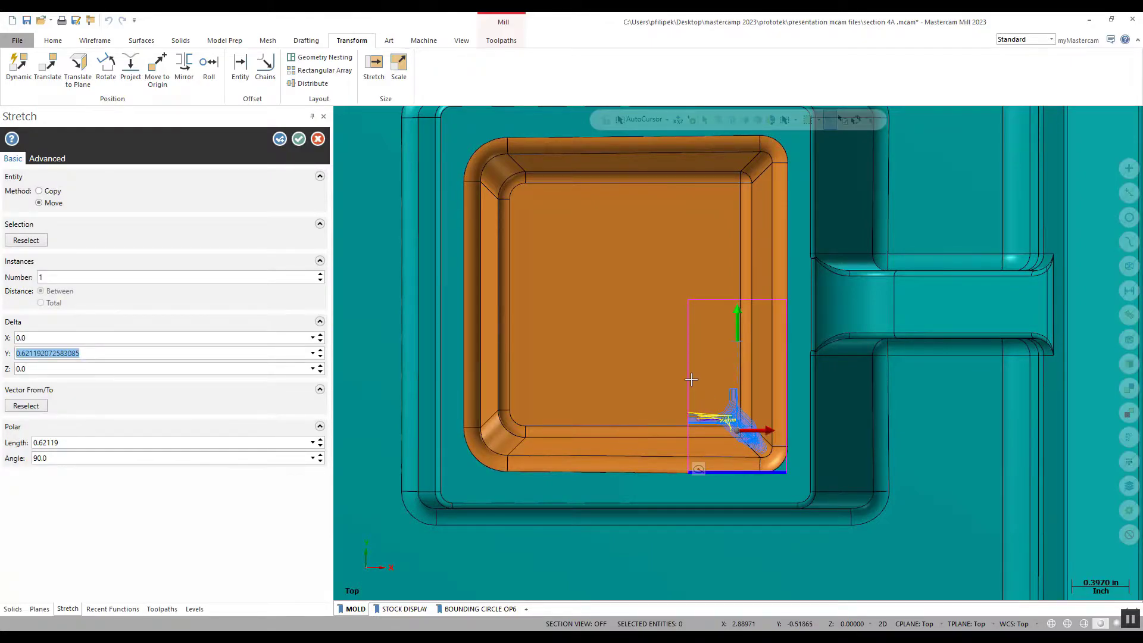
left_click(298, 139)
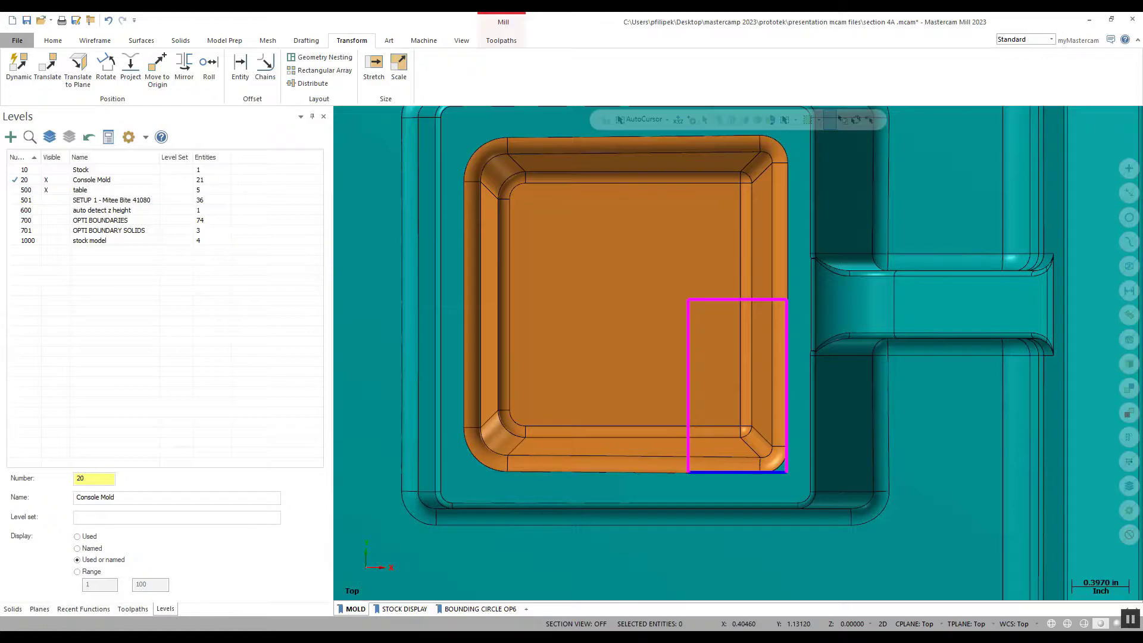
Regenerate operation 11 with the stretched boundary and view the toolpath along the pocket wall from the top.
left_click(132, 609)
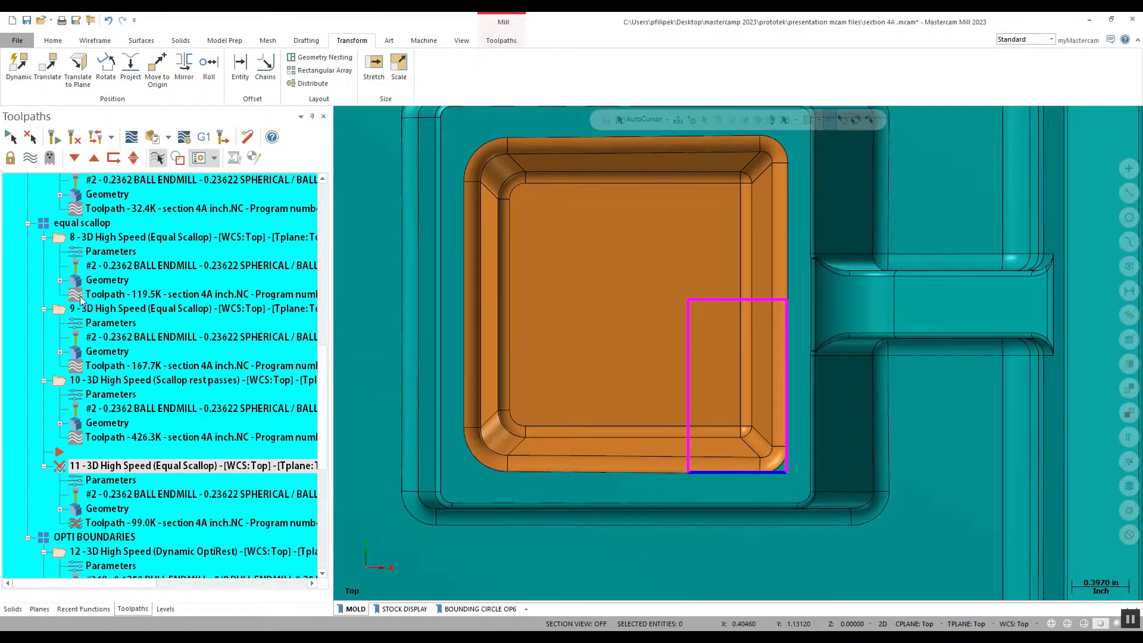
left_click(54, 137)
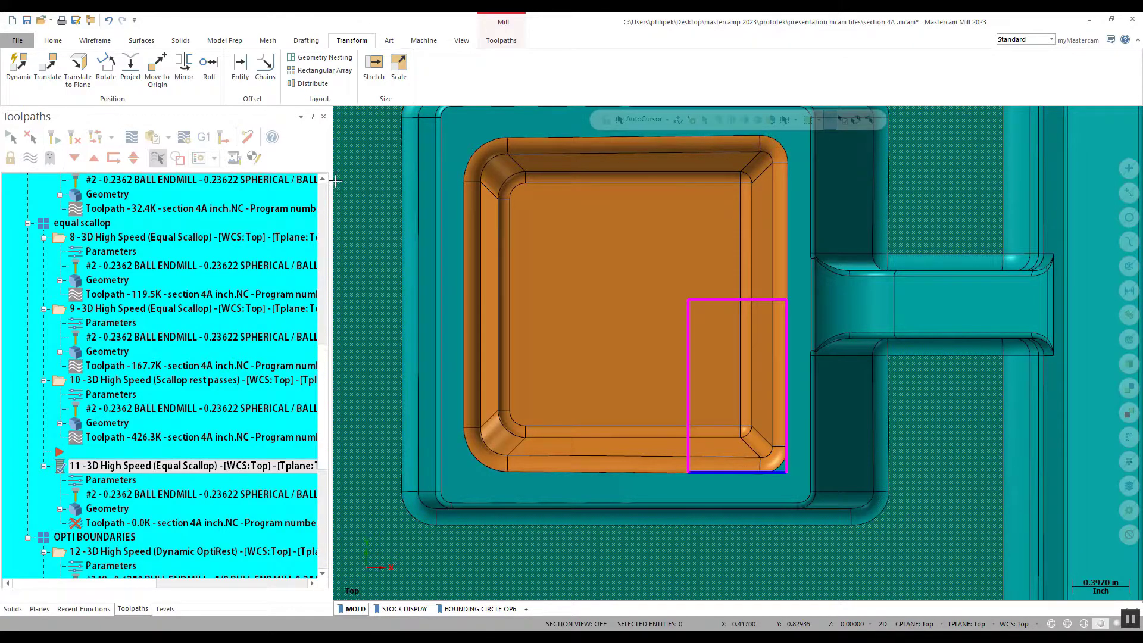
left_click(461, 41)
left_click(567, 69)
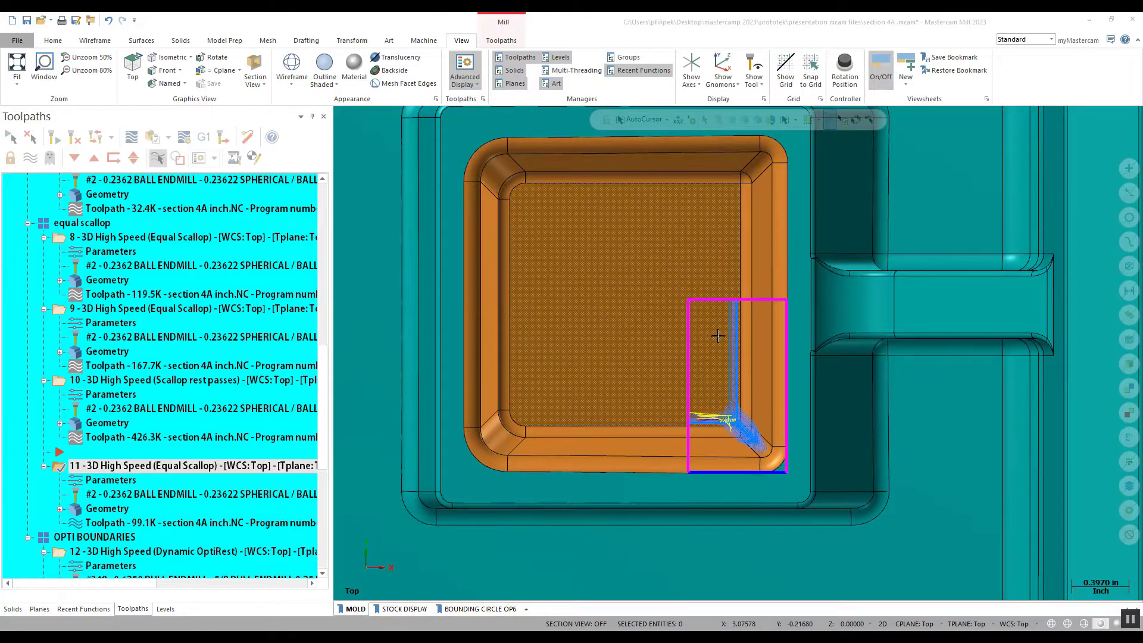
scroll(717, 336, "up", 3)
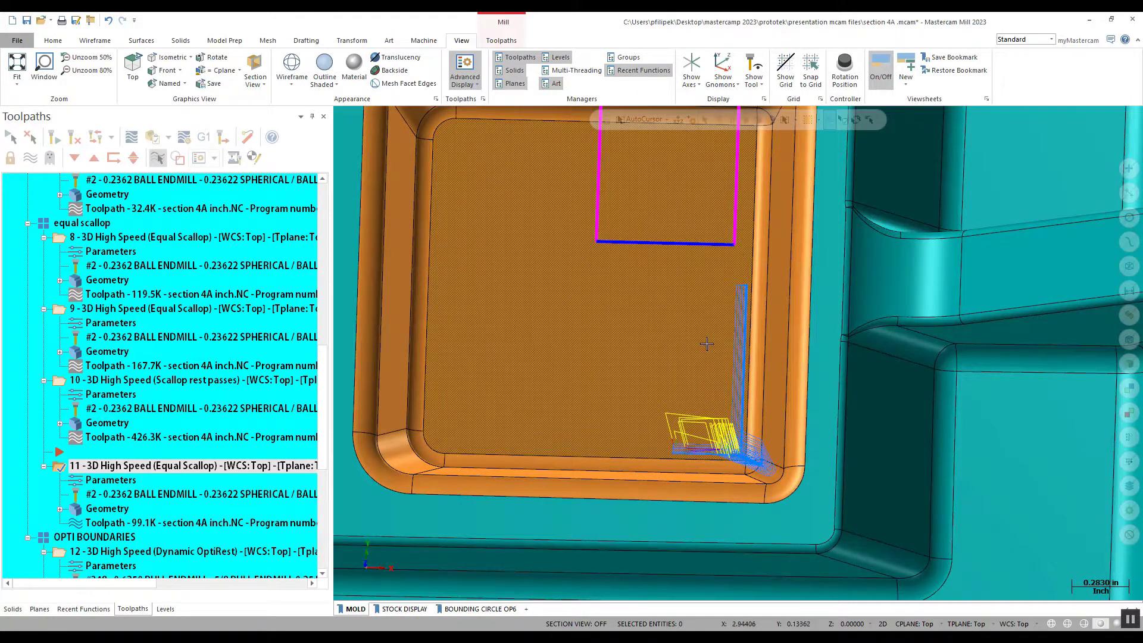
right_click(585, 314)
left_click(634, 377)
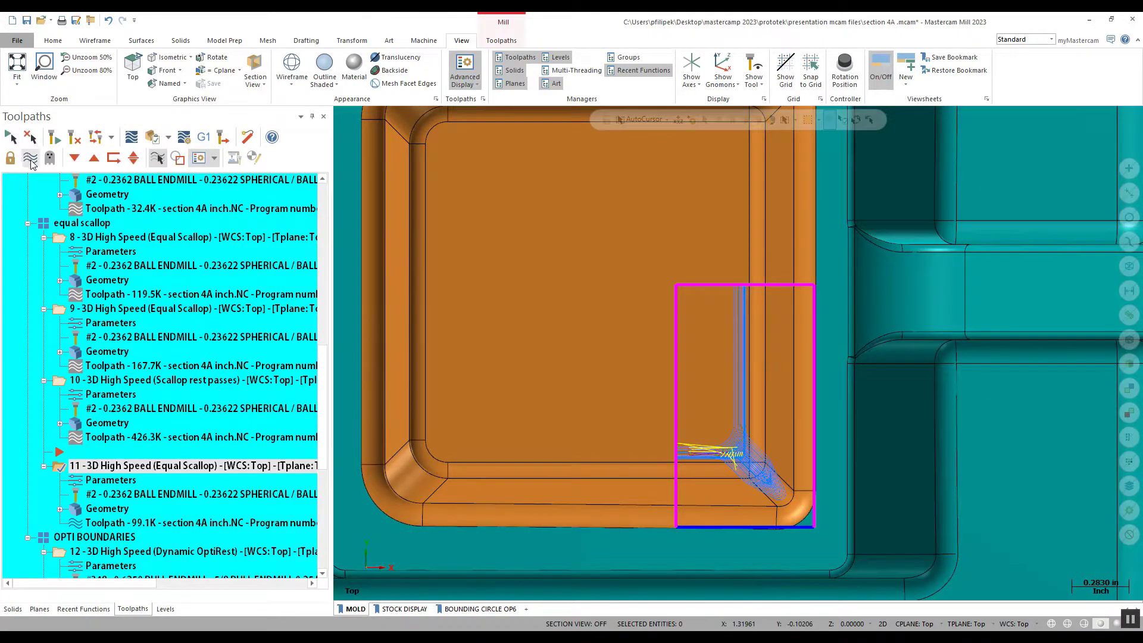
Hide the toolpath of operation 11 and the containment rectangle's level 500 (table).
left_click(30, 157)
scroll(381, 316, "down", 2)
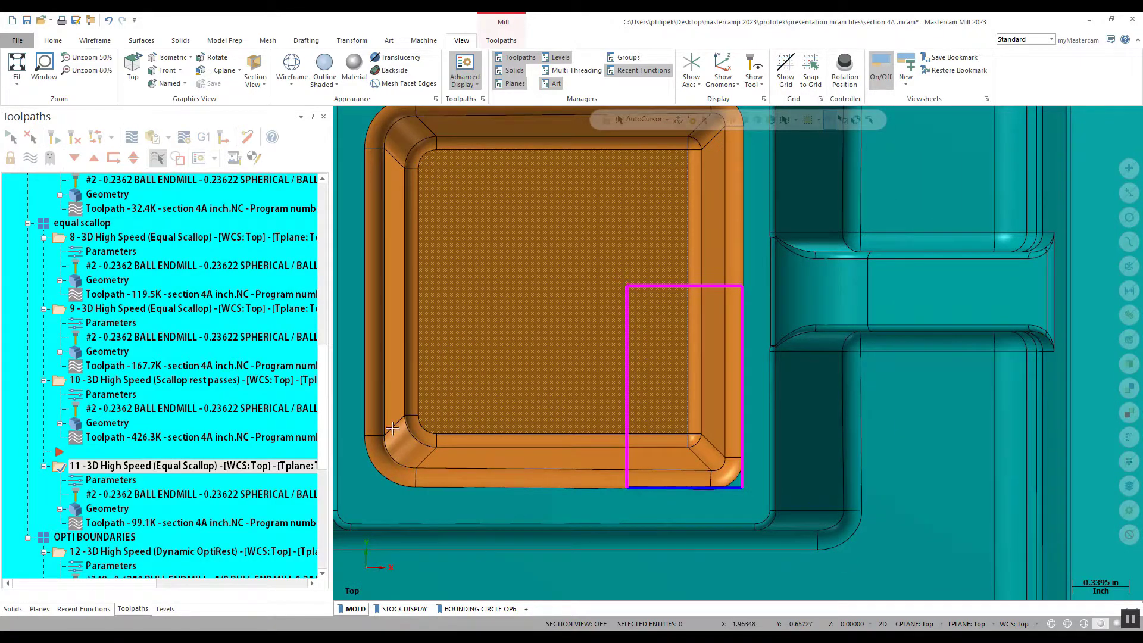
left_click(165, 609)
left_click(46, 189)
scroll(653, 452, "down", 3)
scroll(653, 453, "down", 1)
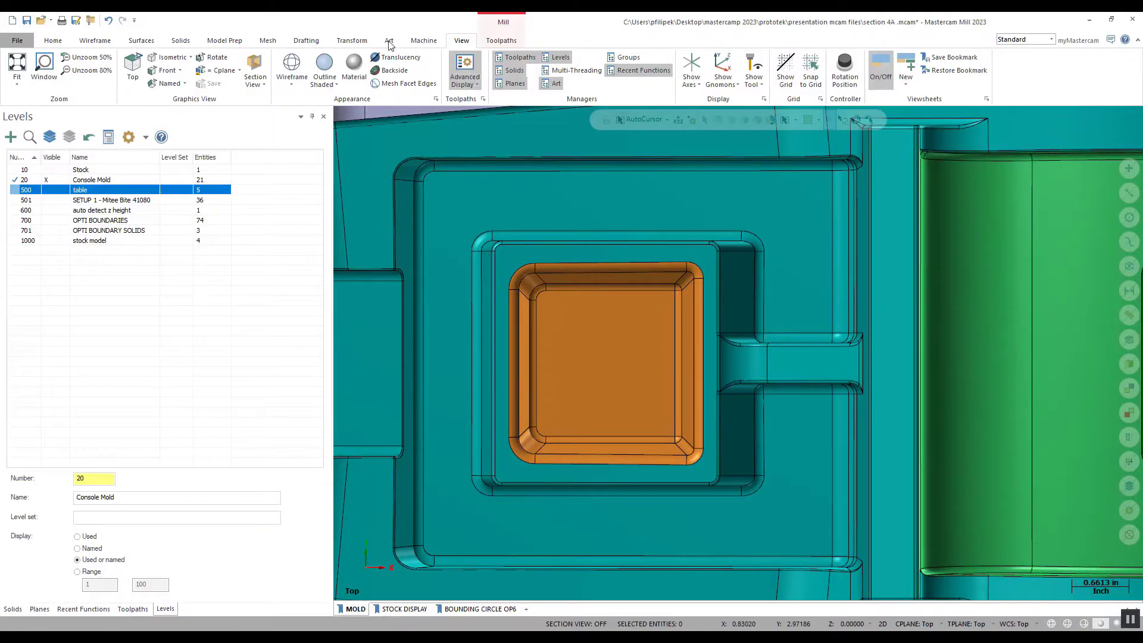
Show the toolpath of operation 8 in the orange pocket at an angle, and turn on dirty toolpath motion in the advanced display.
left_click(132, 608)
left_click(59, 239)
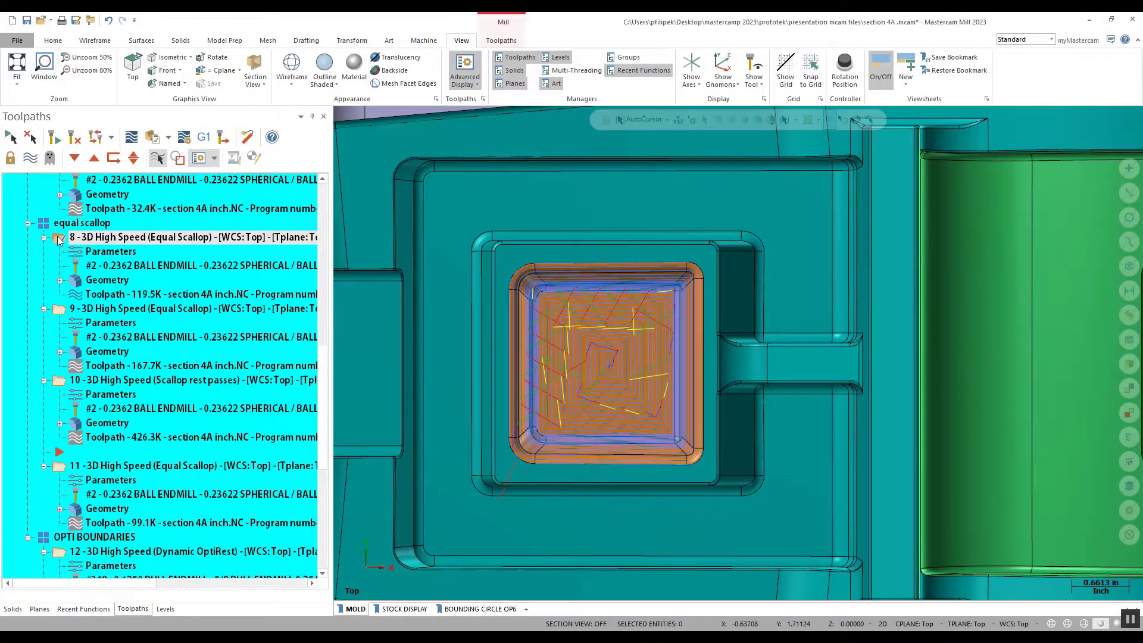
scroll(638, 357, "up", 3)
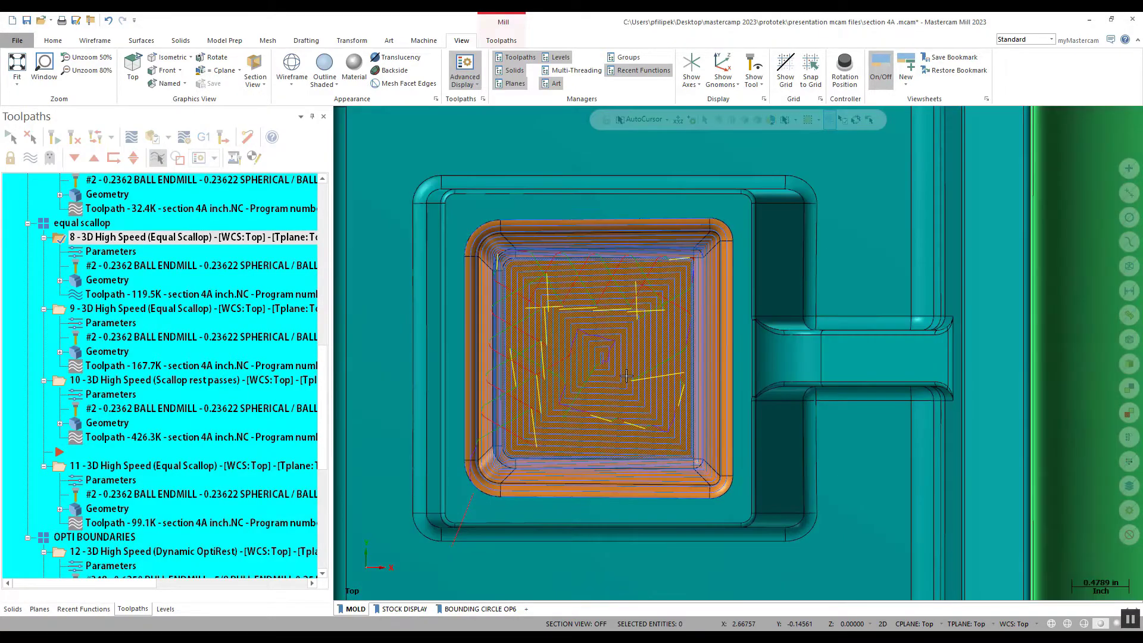
middle_click_drag(638, 357, 644, 315)
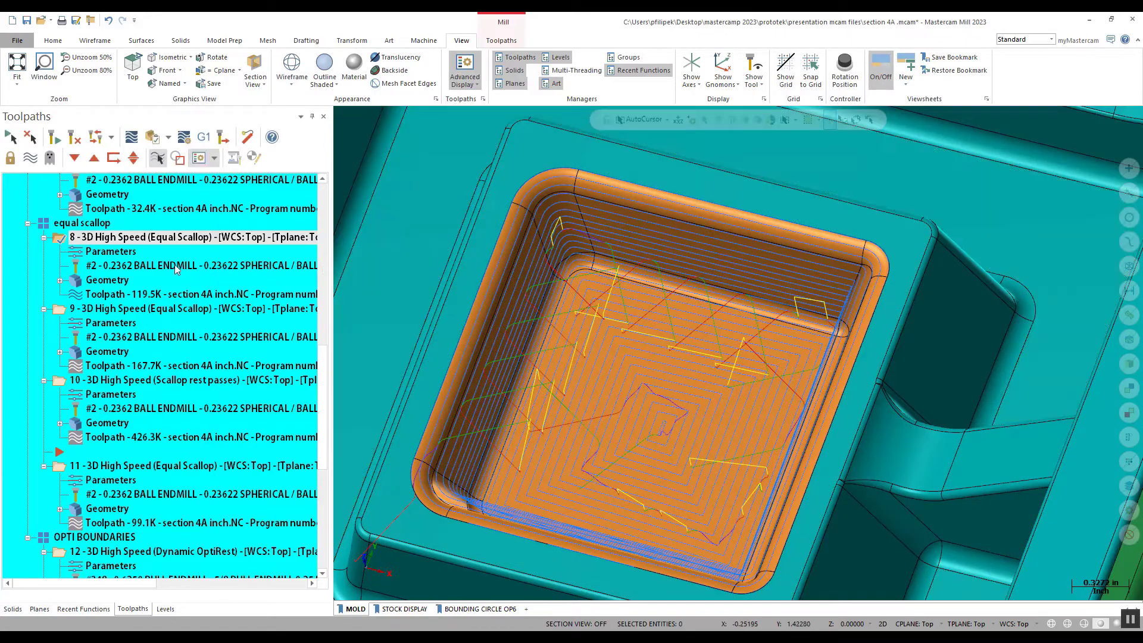
left_click(478, 85)
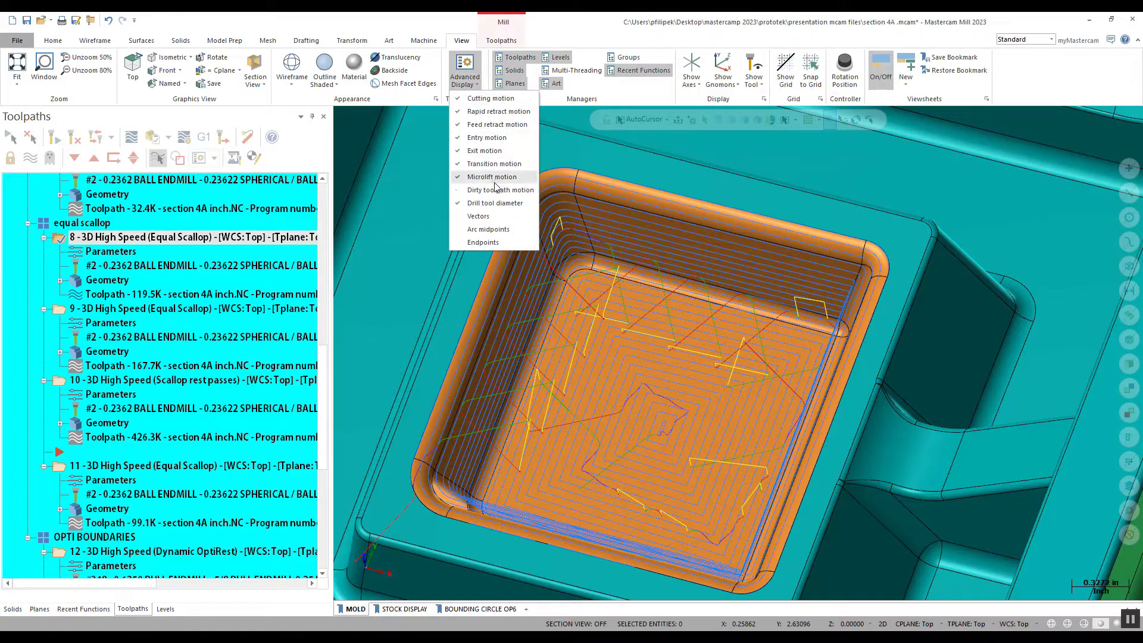
left_click(486, 191)
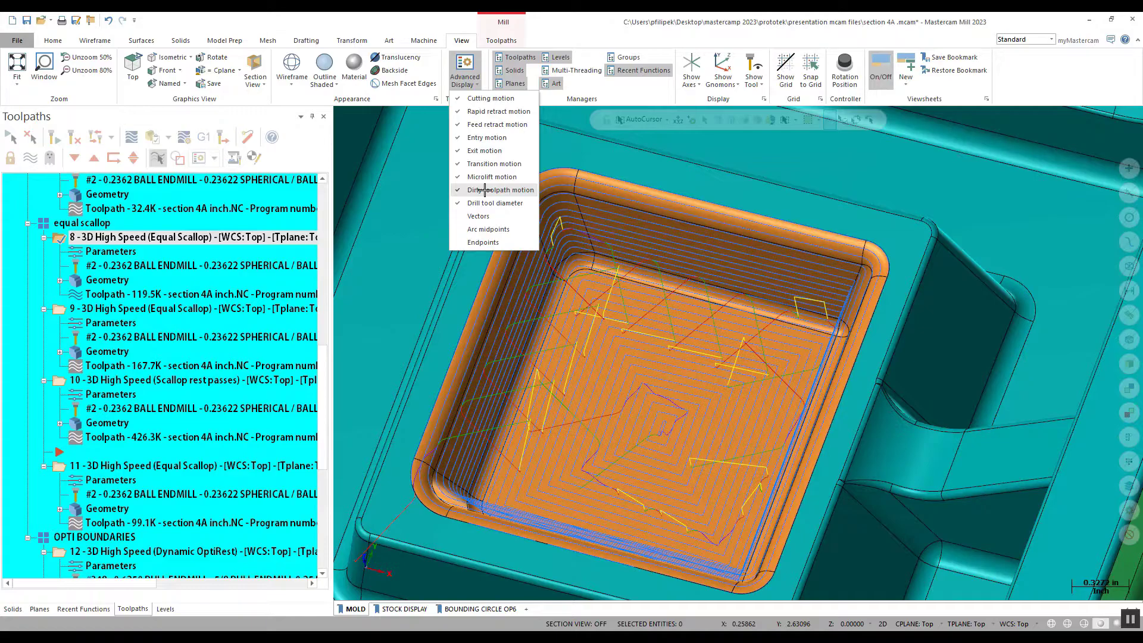
Set operation 8's lead-in radius to 0.061 in the linking parameters and accept it without generating the toolpath.
left_click(406, 179)
left_click(120, 258)
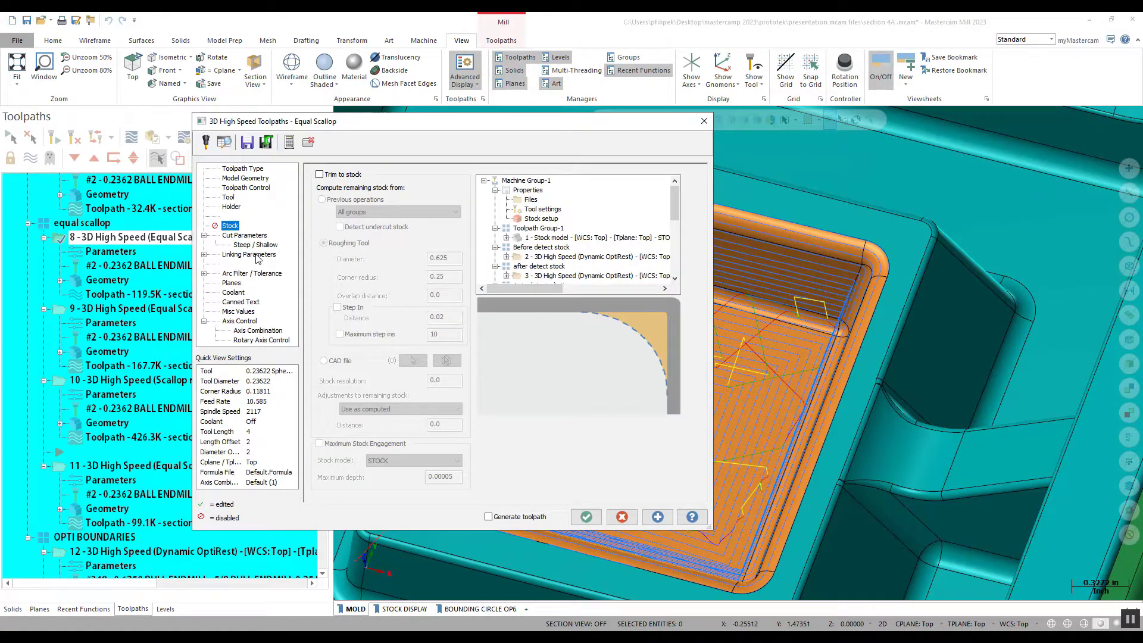
left_click(253, 255)
left_click(600, 262)
type("1")
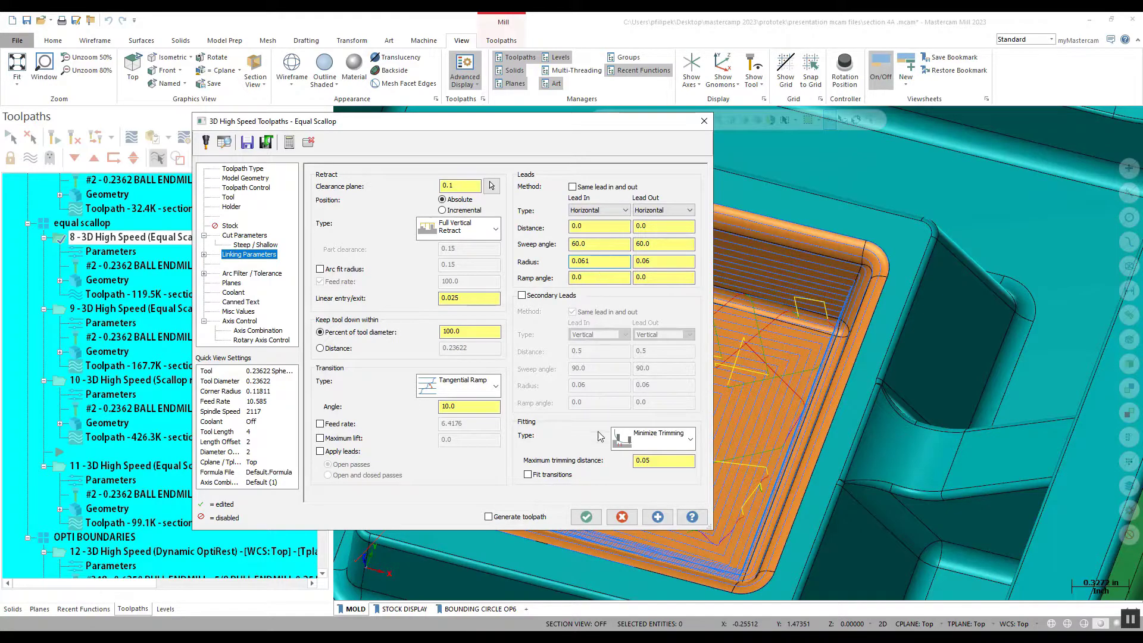
left_click(595, 516)
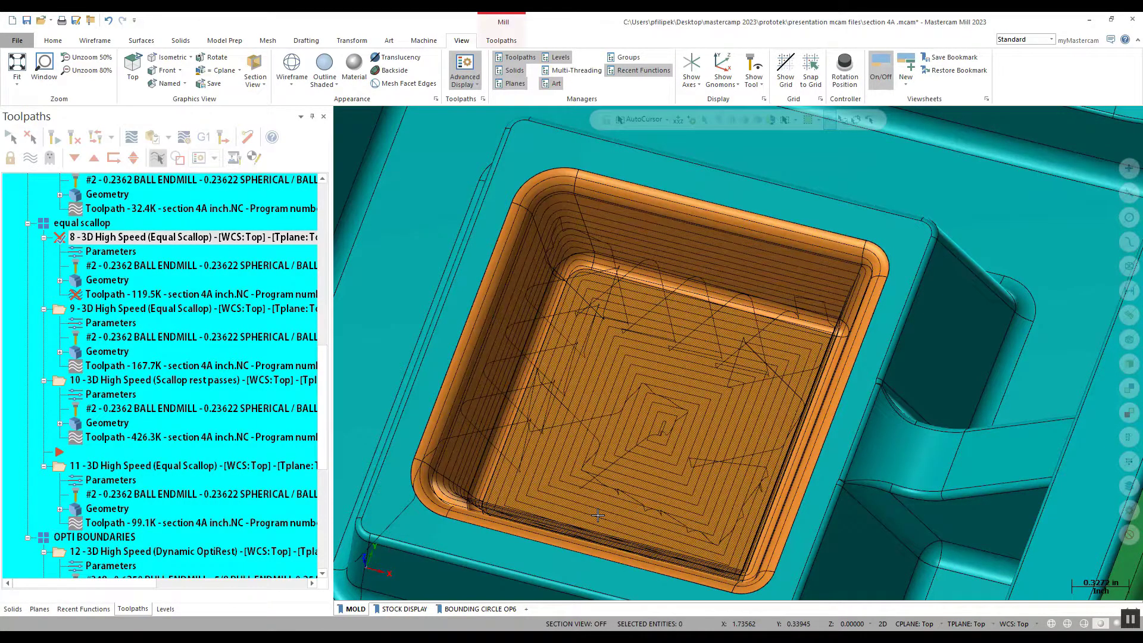
left_click(50, 266)
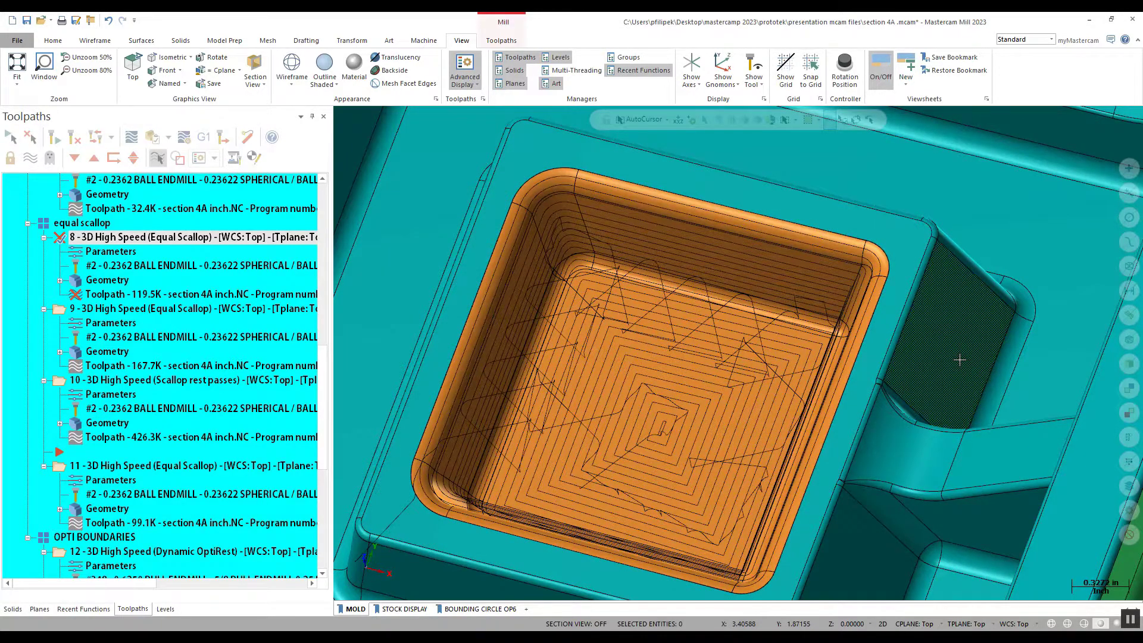
Copy equal scallop operation 8 and place the copy directly after it.
left_click(128, 237)
right_click_drag(128, 238, 151, 259)
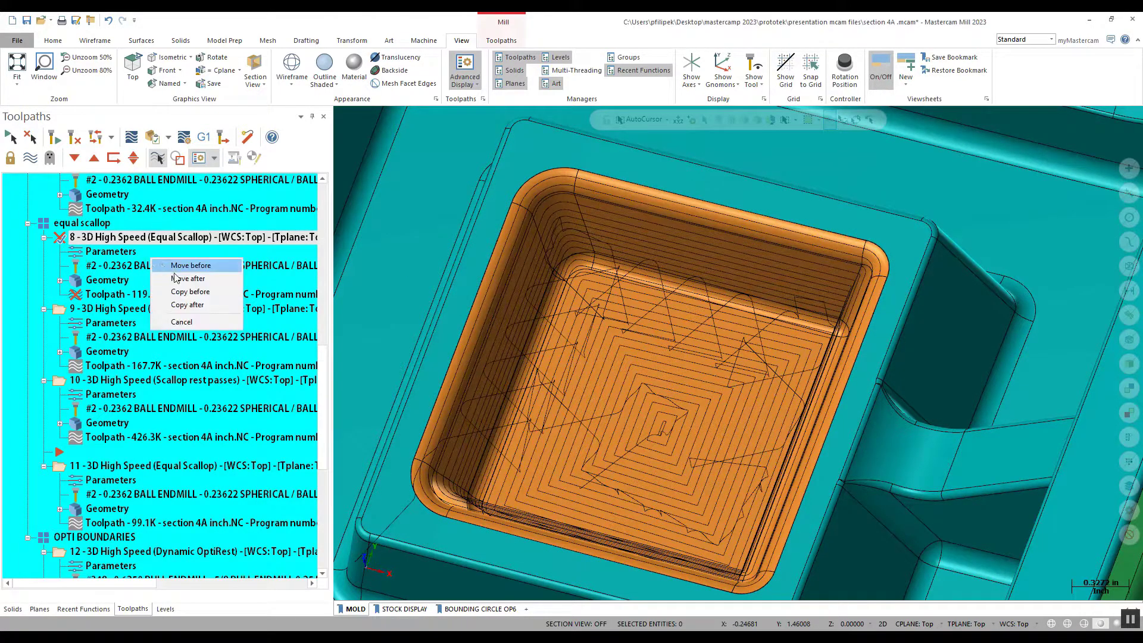
left_click(197, 305)
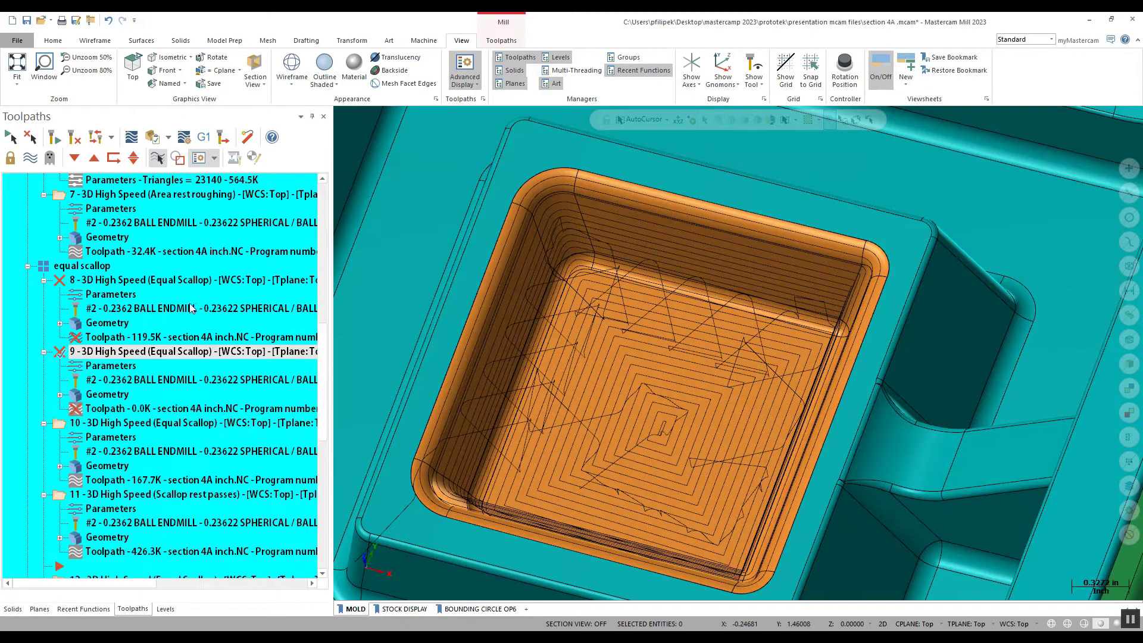
In the copied operation 9, enable toolpath generation and keep the tool down within 600 percent of tool diameter, and regenerate it.
left_click(112, 365)
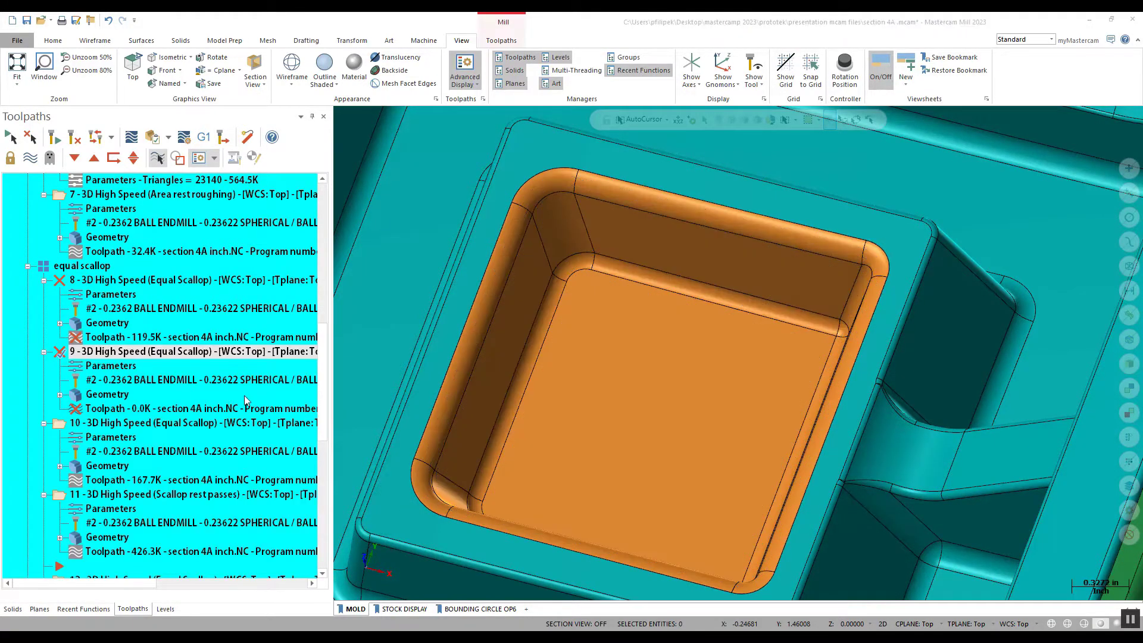
left_click(511, 520)
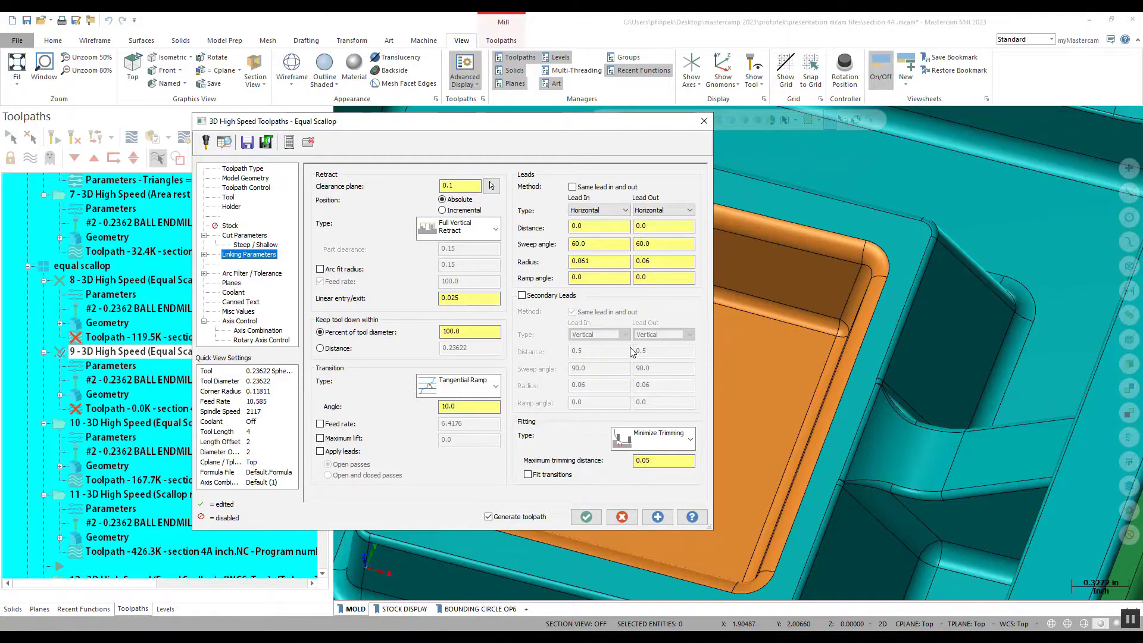
double_click(471, 331)
type("600")
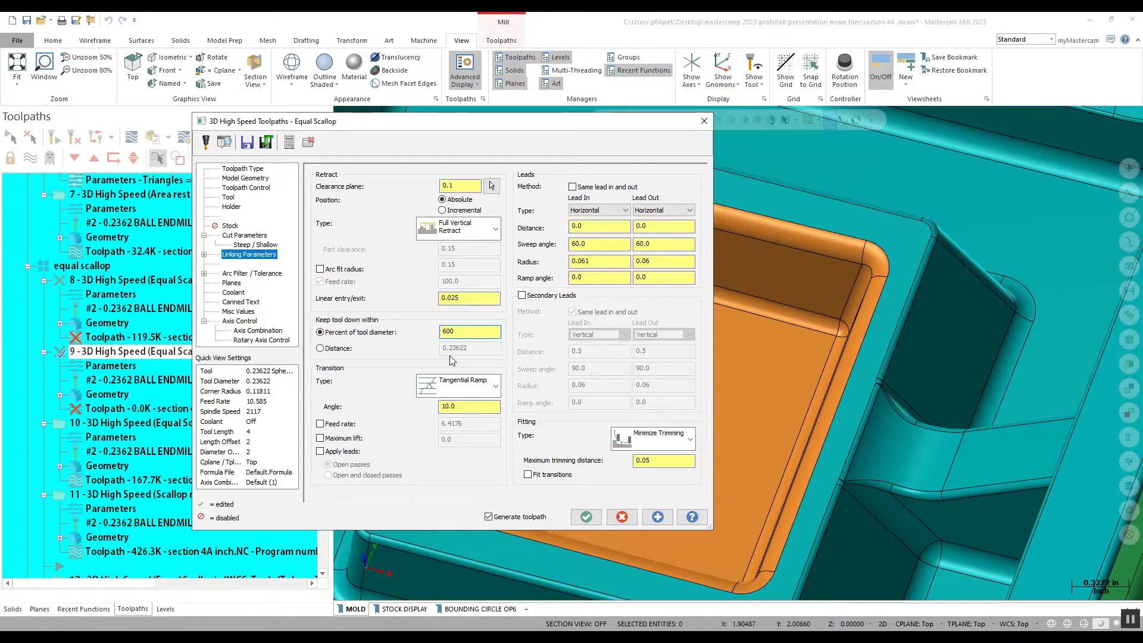
left_click(586, 516)
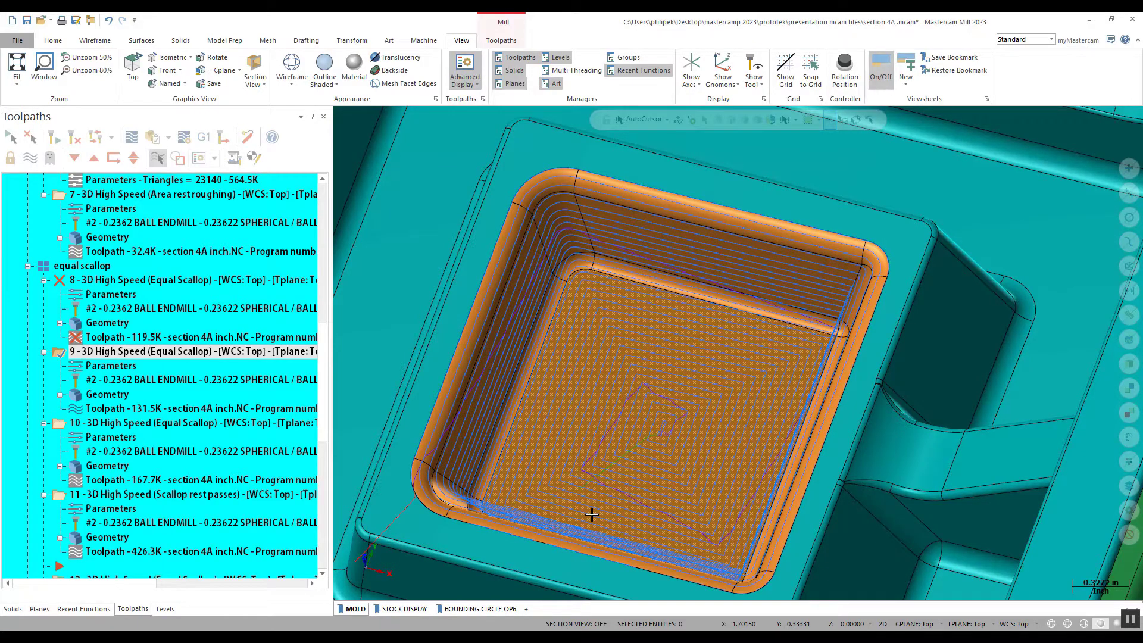
Compare the dirty toolpath of operation 8 with the regenerated toolpath of operation 9 in the pocket.
left_click(89, 282)
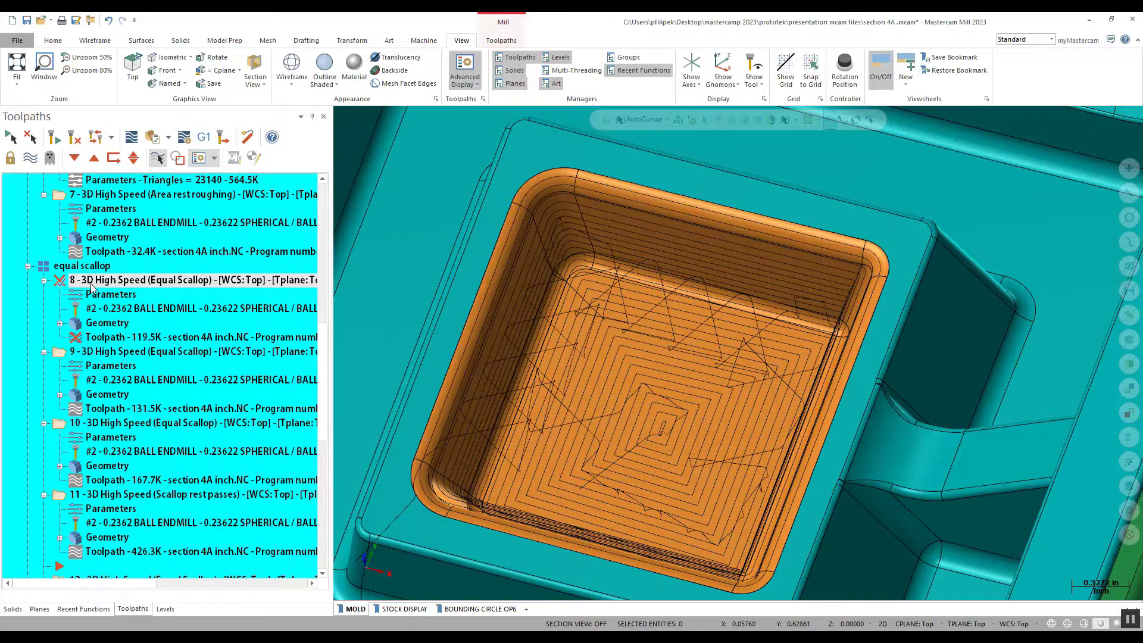
left_click(95, 351)
left_click(111, 281)
Switch to the section 4b file and examine the cut parameters of waterline operation 1 (Top Down - Normal), leaving them unsaved.
left_click(576, 608)
scroll(793, 521, "down", 2)
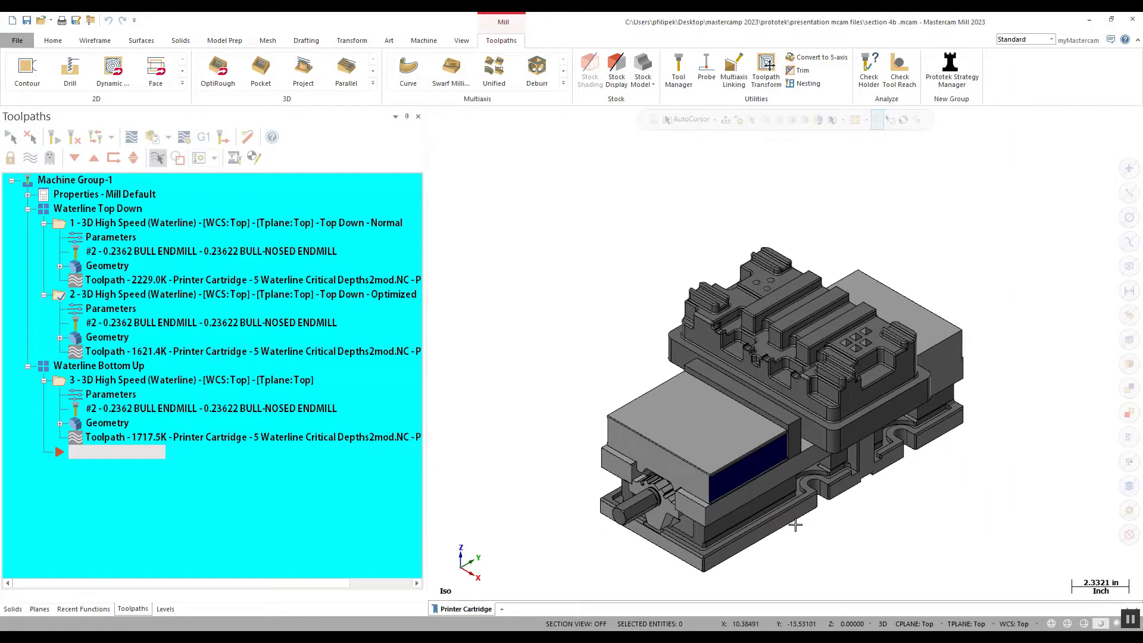
double_click(61, 226)
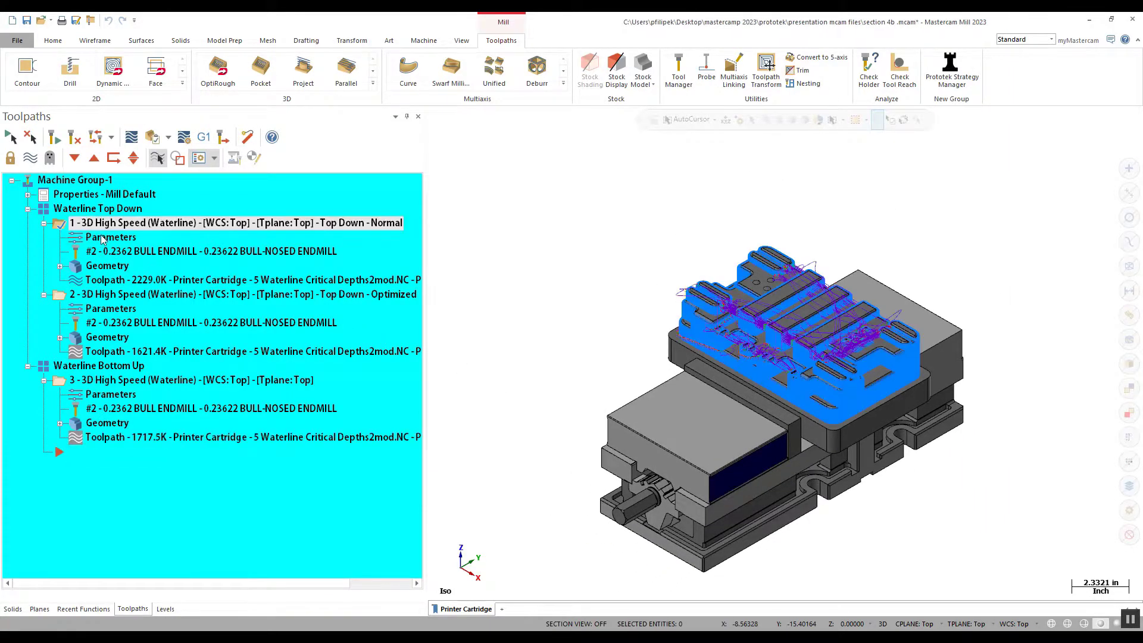
left_click(230, 225)
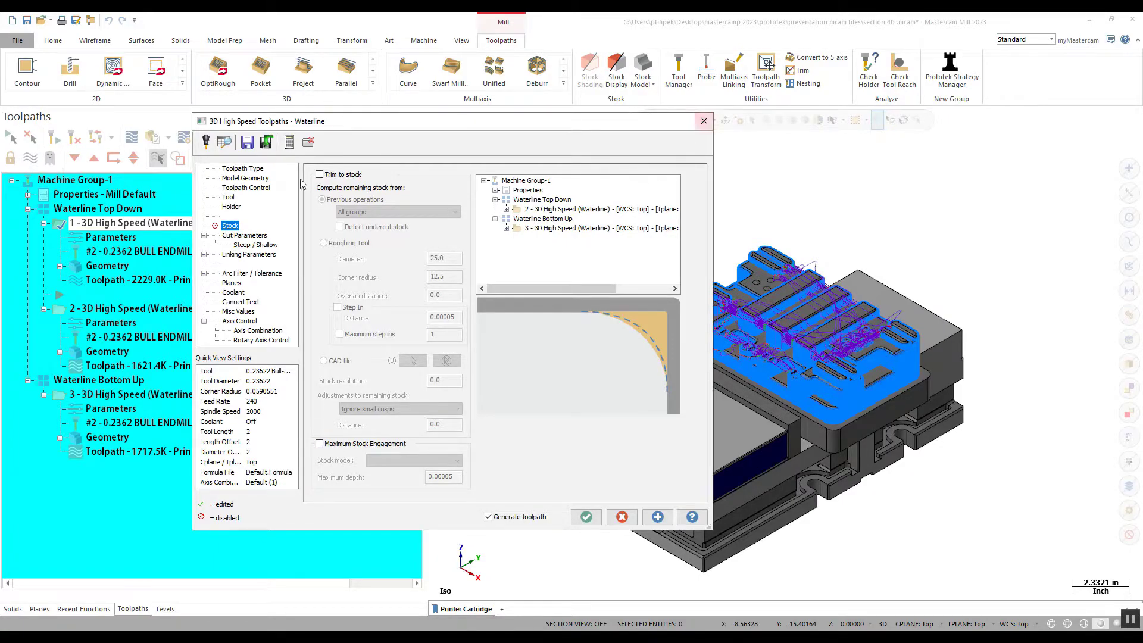
left_click(249, 245)
left_click(248, 236)
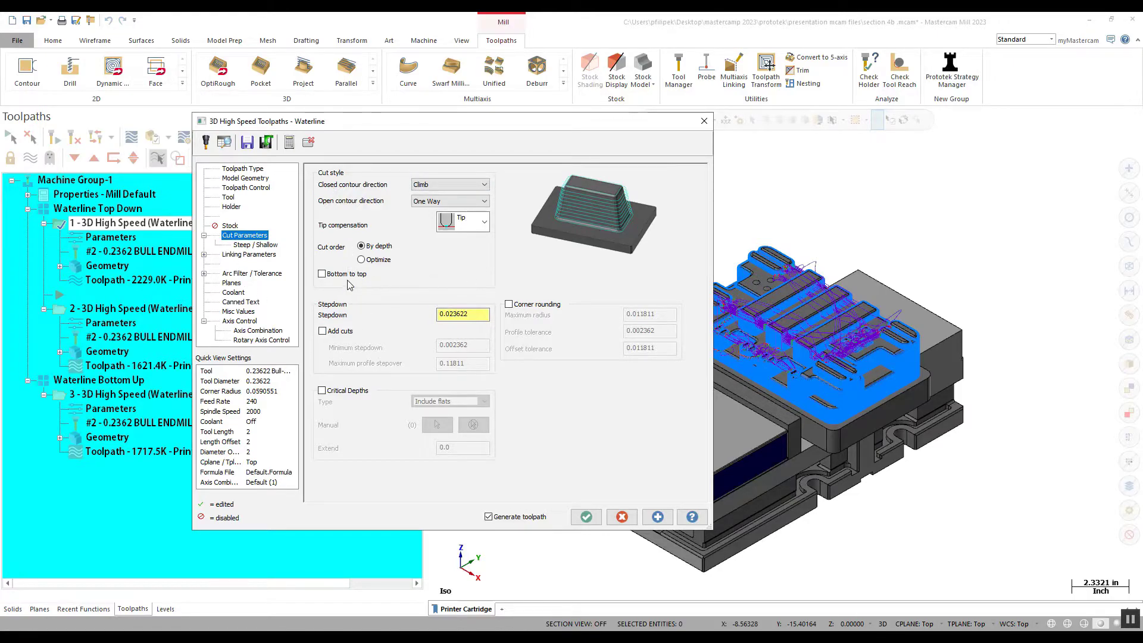
left_click(377, 272)
left_click(622, 517)
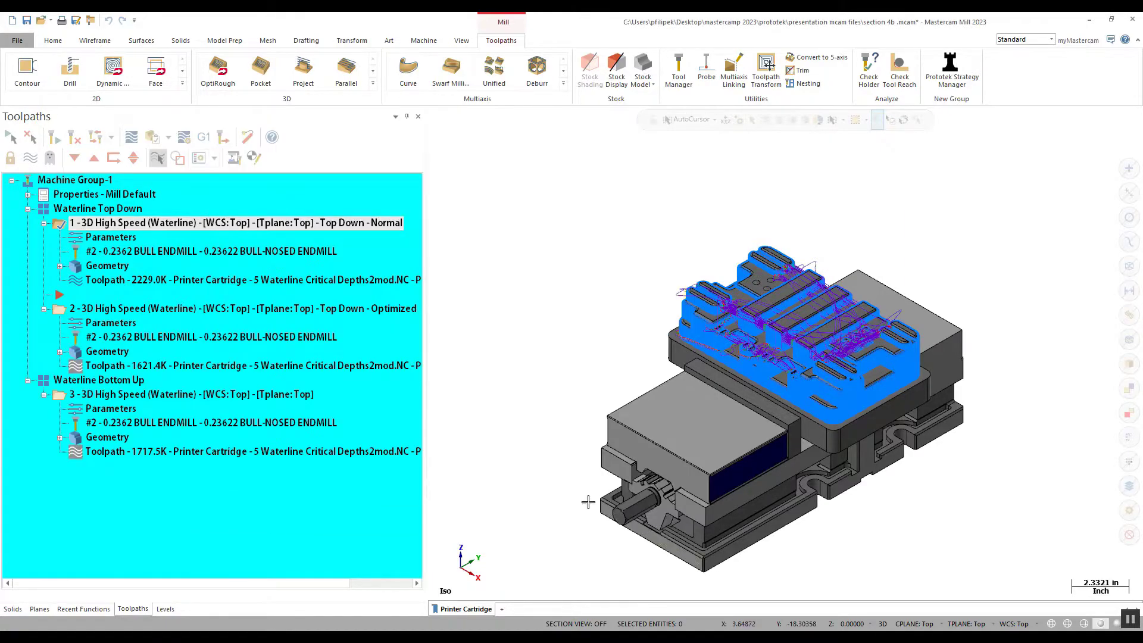
Backplot waterline operation 1 through its early passes and inspect the by-depth cutting order around the raised bosses.
left_click(131, 137)
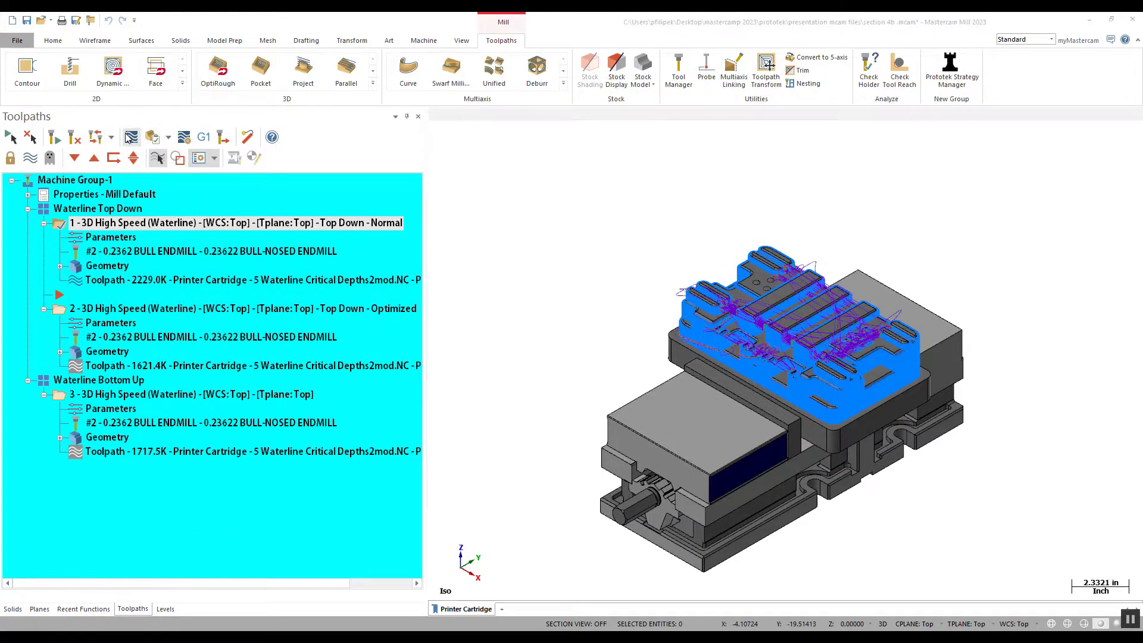
scroll(722, 258, "up", 5)
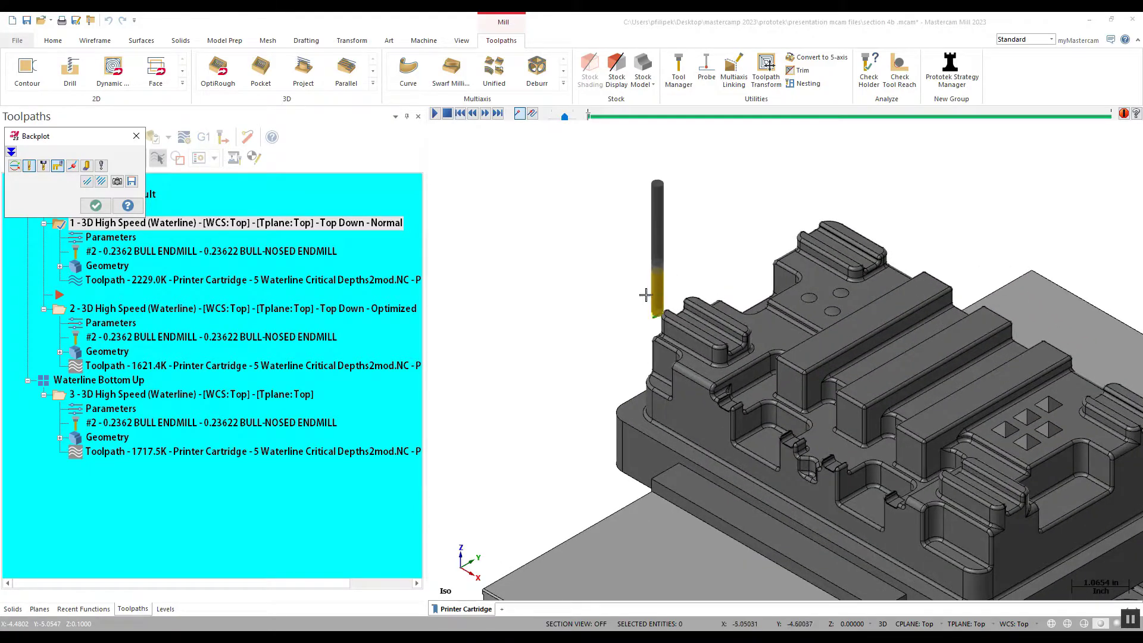
left_click_drag(590, 116, 673, 106)
scroll(514, 257, "down", 3)
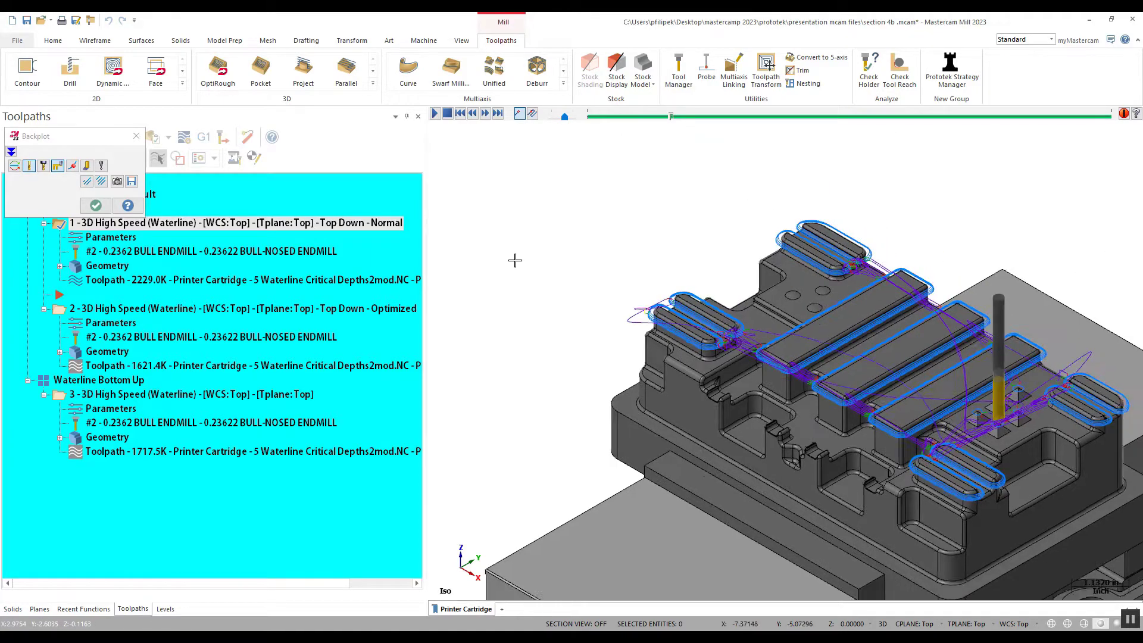
scroll(794, 384, "up", 4)
scroll(794, 385, "up", 3)
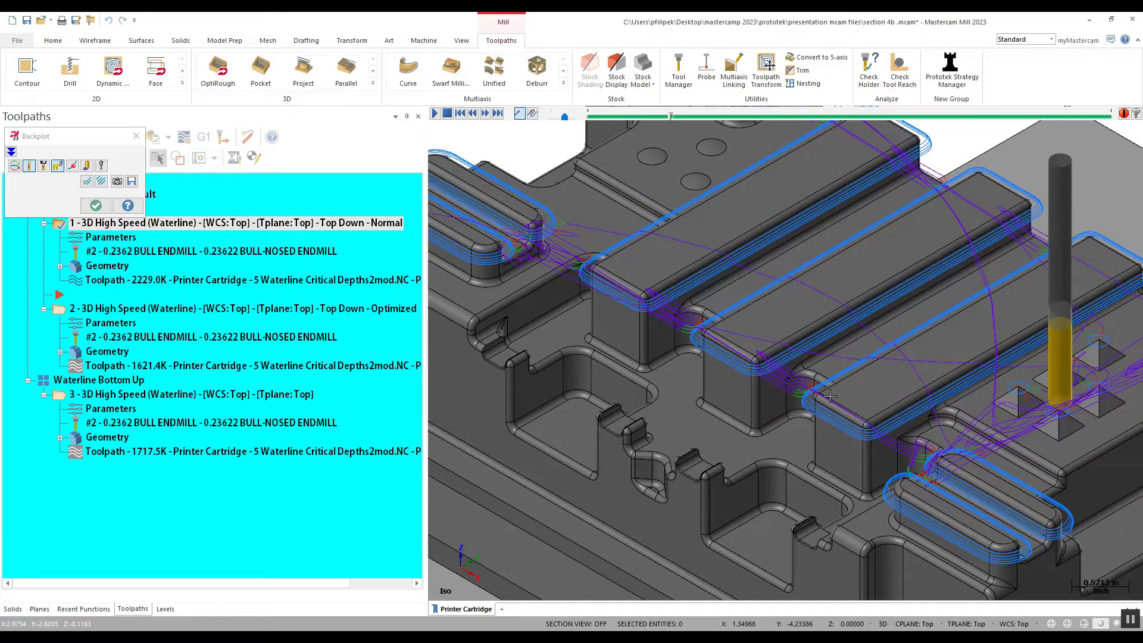
scroll(830, 396, "down", 2)
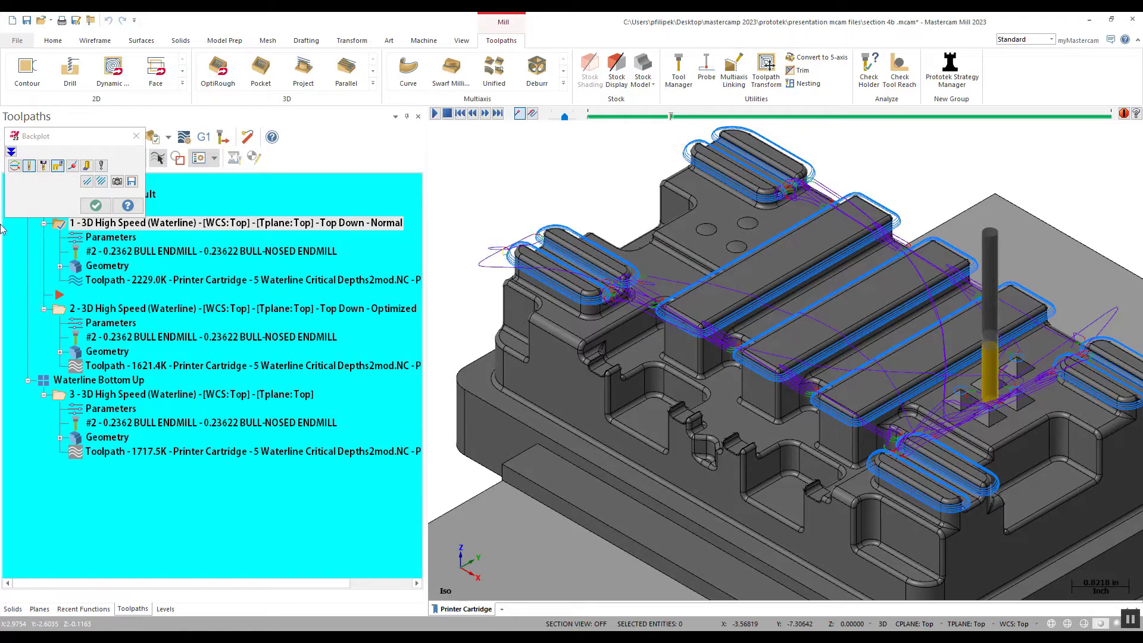
left_click(95, 205)
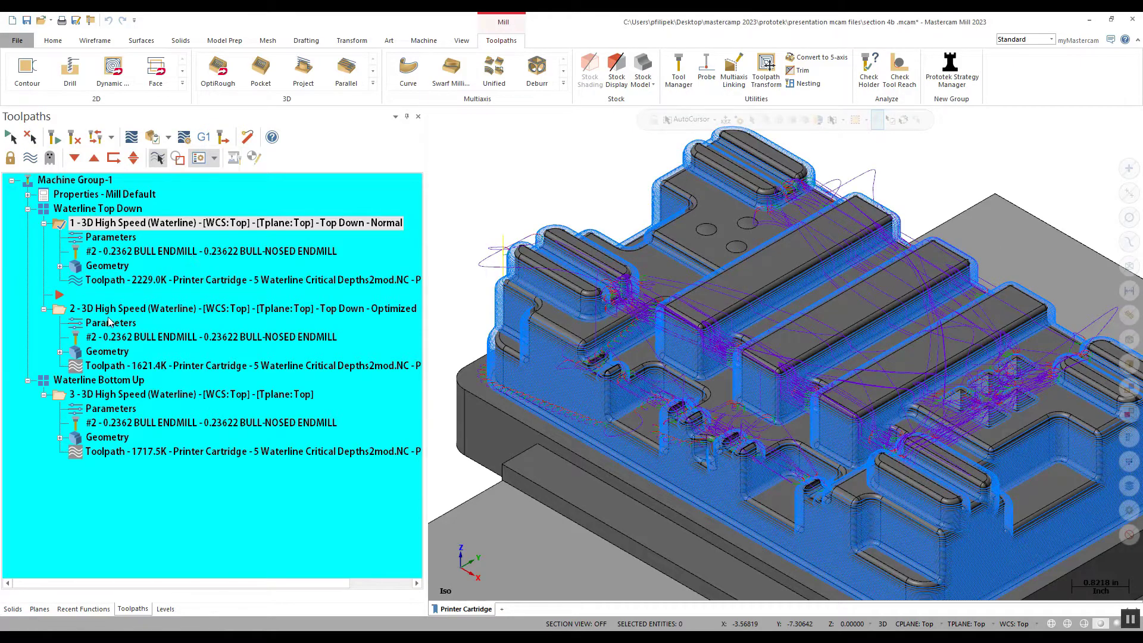
Show waterline operation 2 (Top Down - Optimized) and check its cut order in the cut parameters.
left_click(110, 312)
left_click(109, 324)
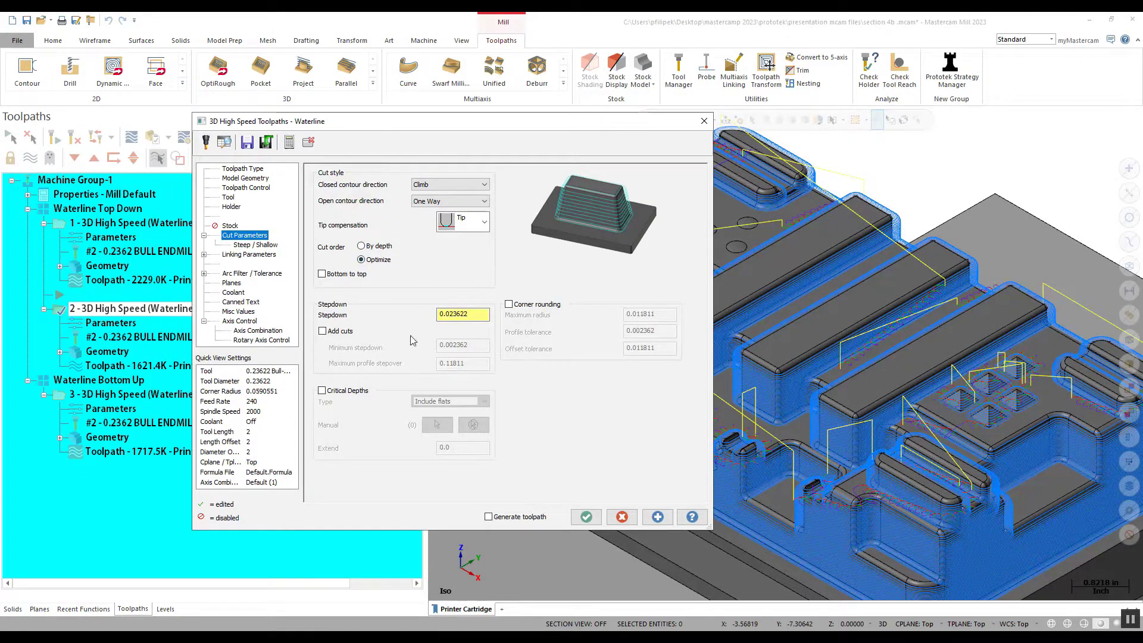
left_click(587, 517)
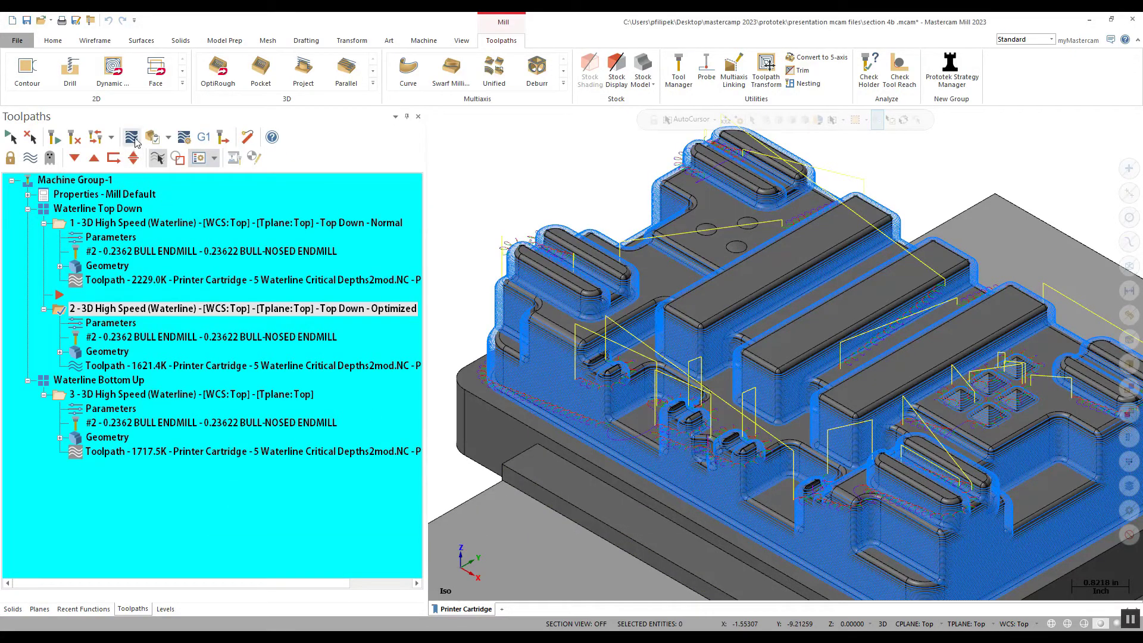
Backplot waterline operation 2 from start to end to examine its optimized cutting order.
key("s")
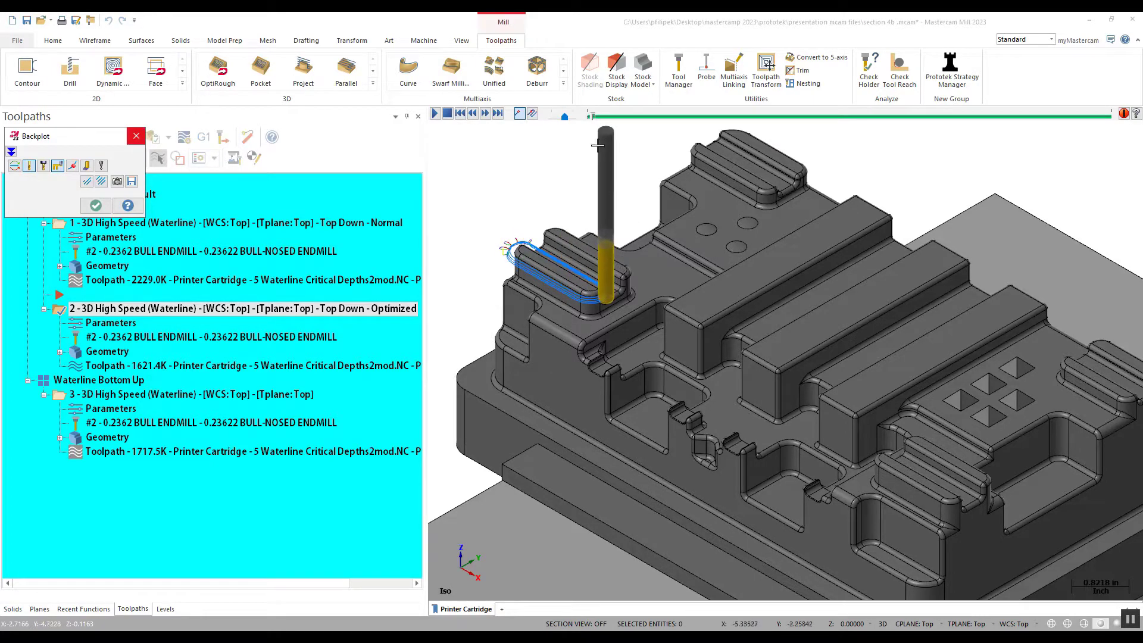
left_click(595, 117)
left_click_drag(595, 118, 619, 117)
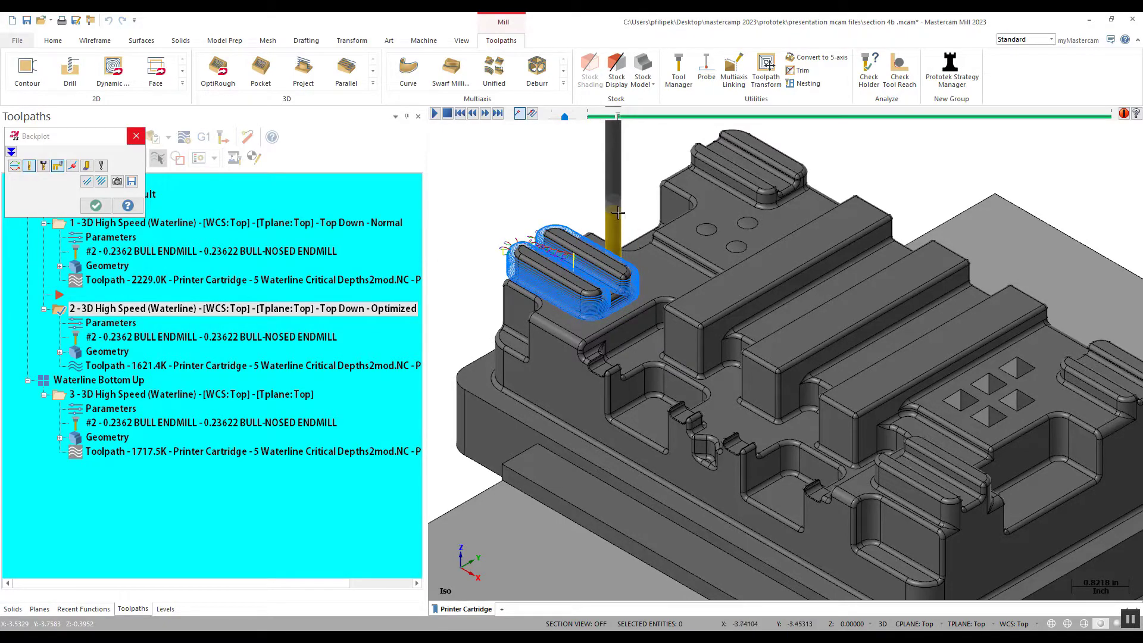
mouse_move(617, 119)
left_mouse_down()
mouse_move(765, 135)
mouse_move(865, 164)
mouse_move(848, 156)
mouse_move(869, 122)
mouse_move(1083, 159)
left_mouse_up()
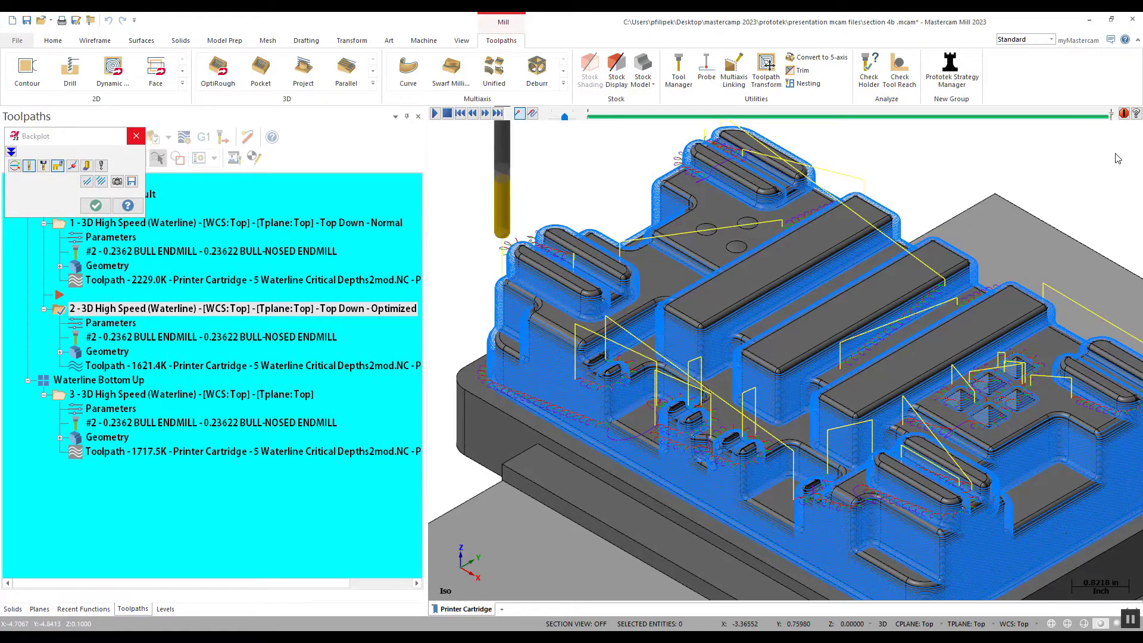
left_click(96, 207)
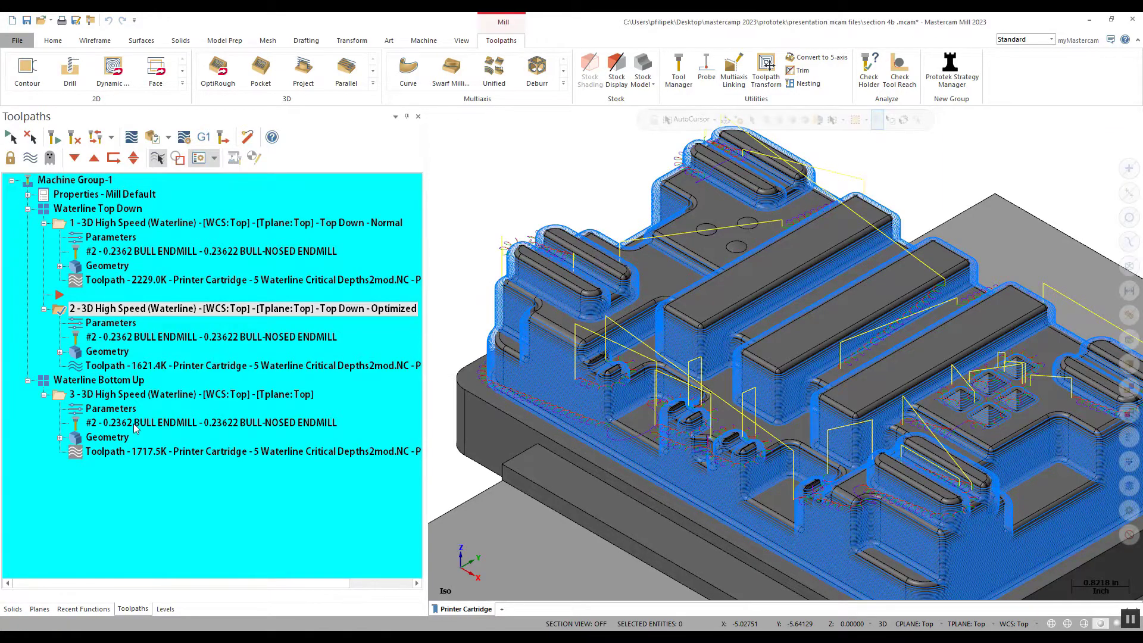
Check the bottom-to-top cut settings of waterline operation 3 and backplot most of its toolpath up close.
left_click(112, 409)
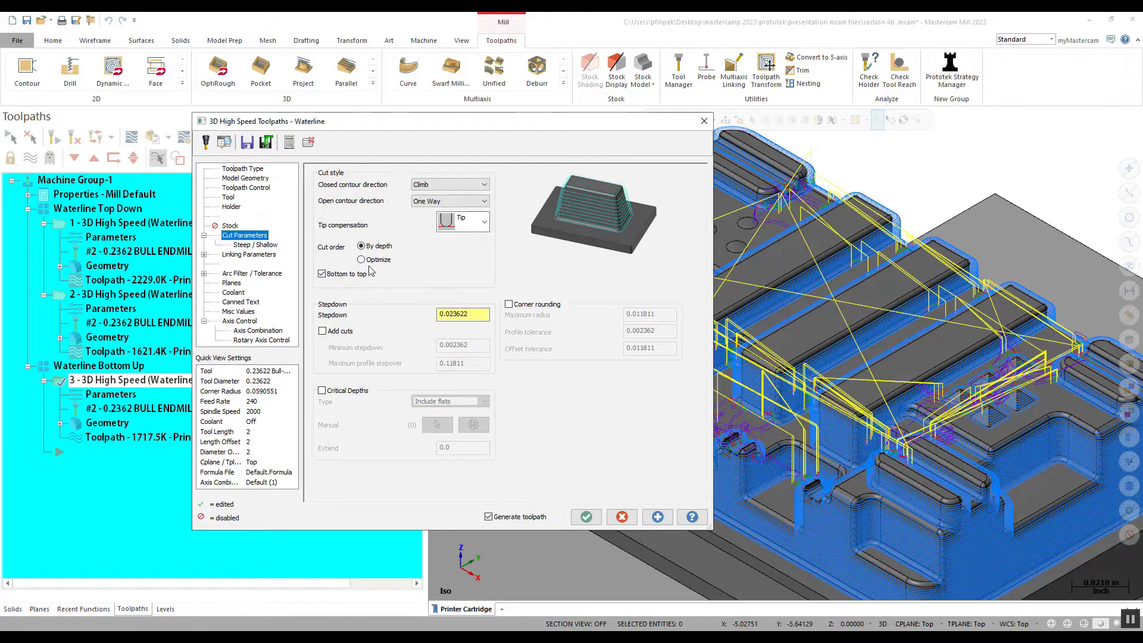
left_click(586, 516)
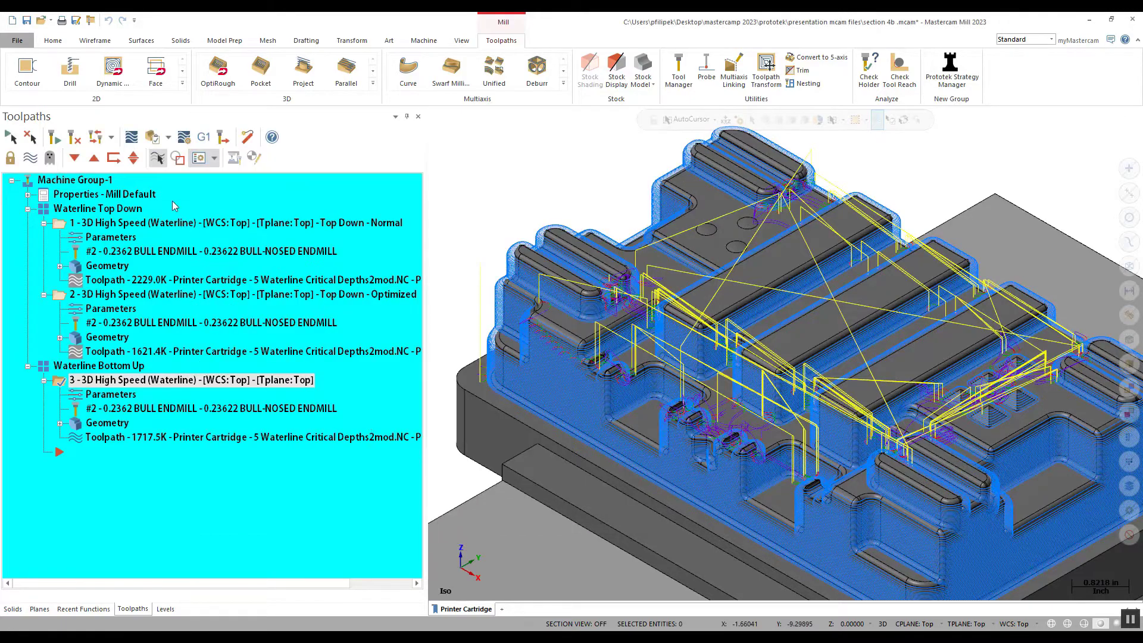
left_click(131, 137)
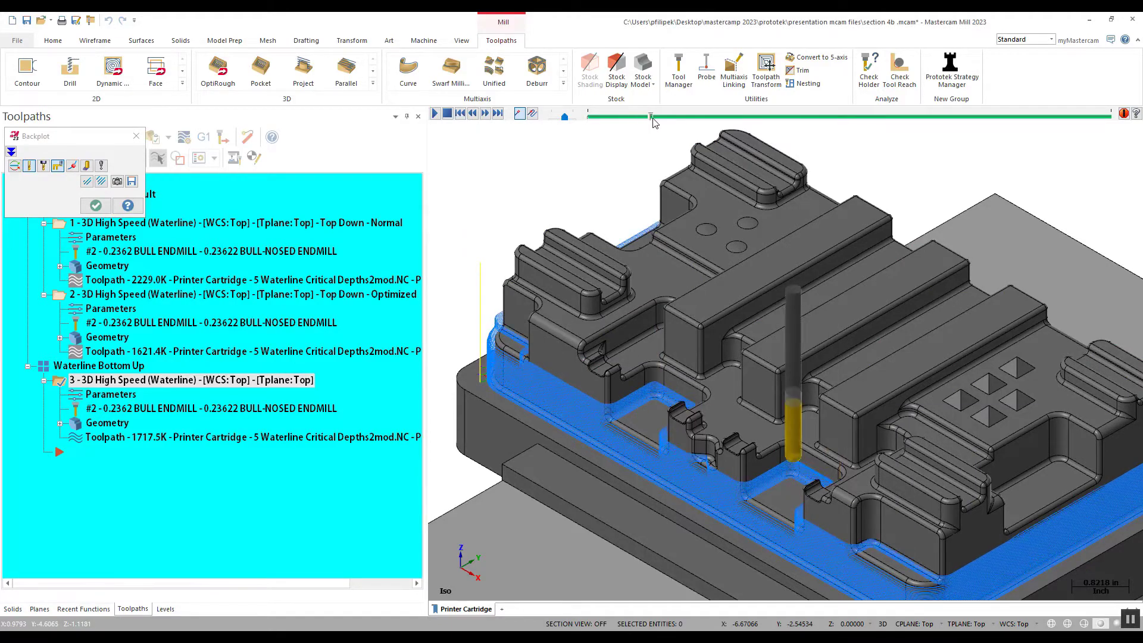
scroll(709, 513, "up", 5)
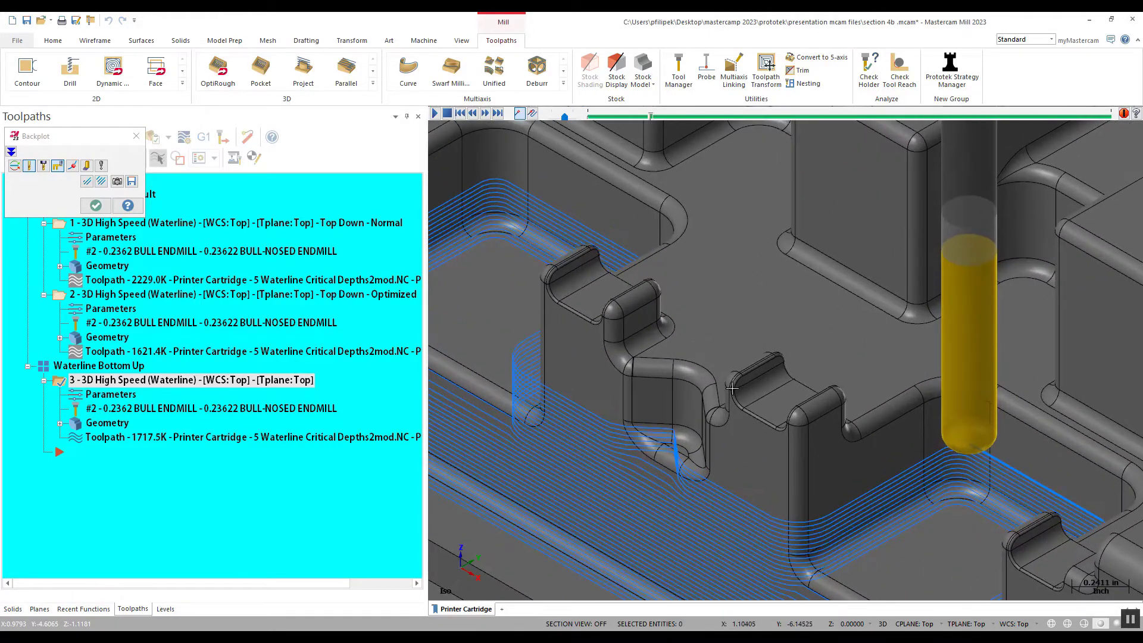
left_click_drag(649, 113, 1003, 115)
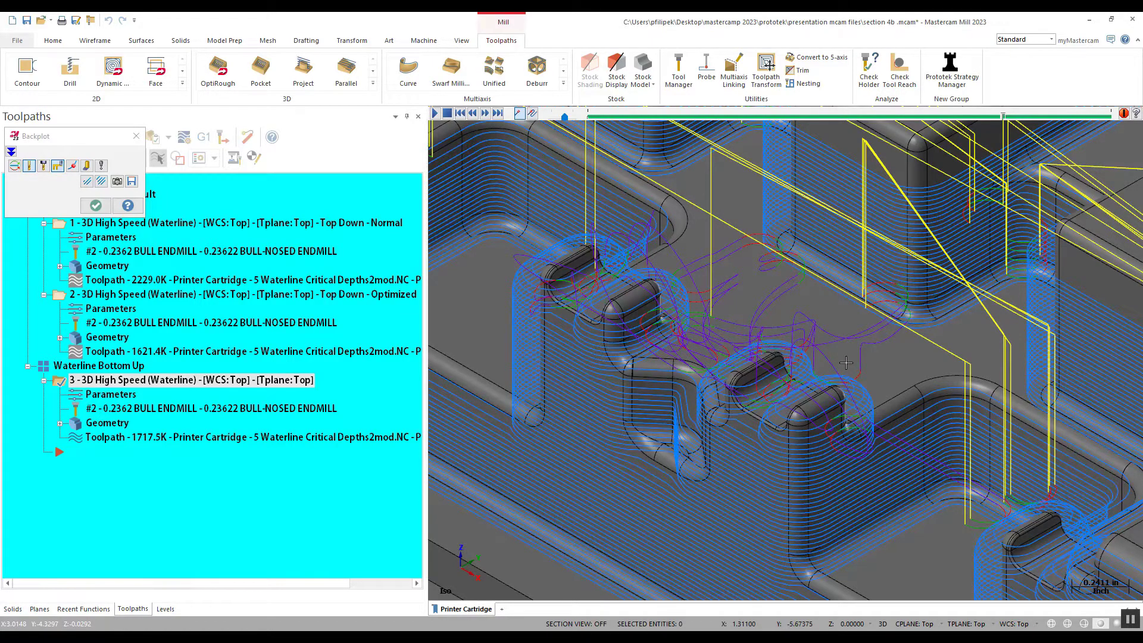
left_click(95, 205)
Set the cut order of bottom-to-top waterline operation 3 to Optimize and regenerate its toolpath.
left_click(107, 397)
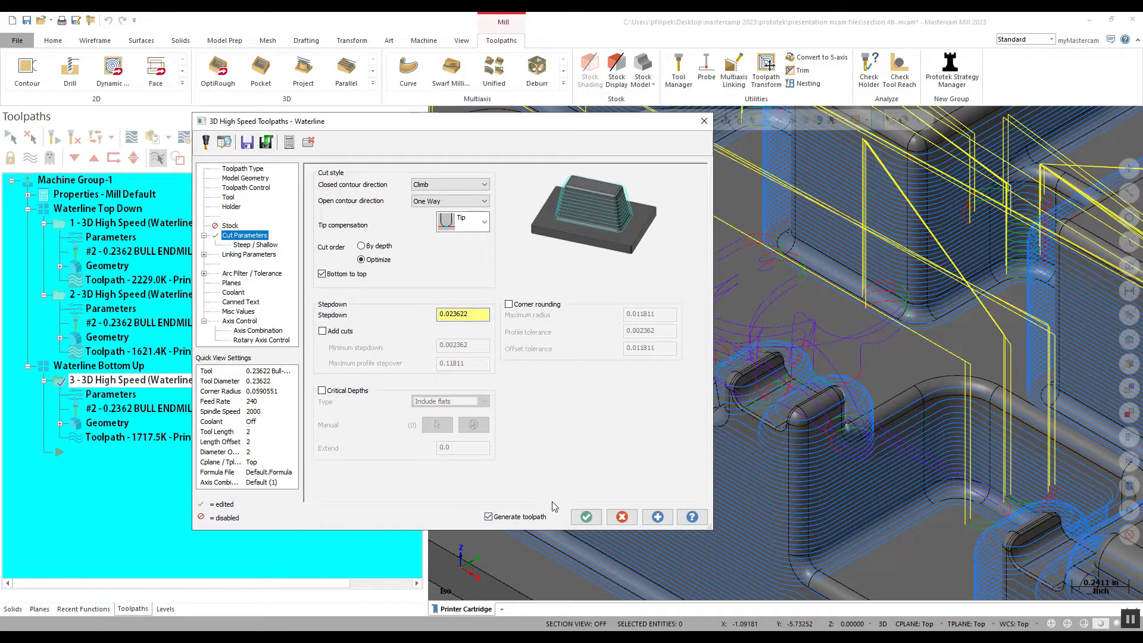
left_click(586, 517)
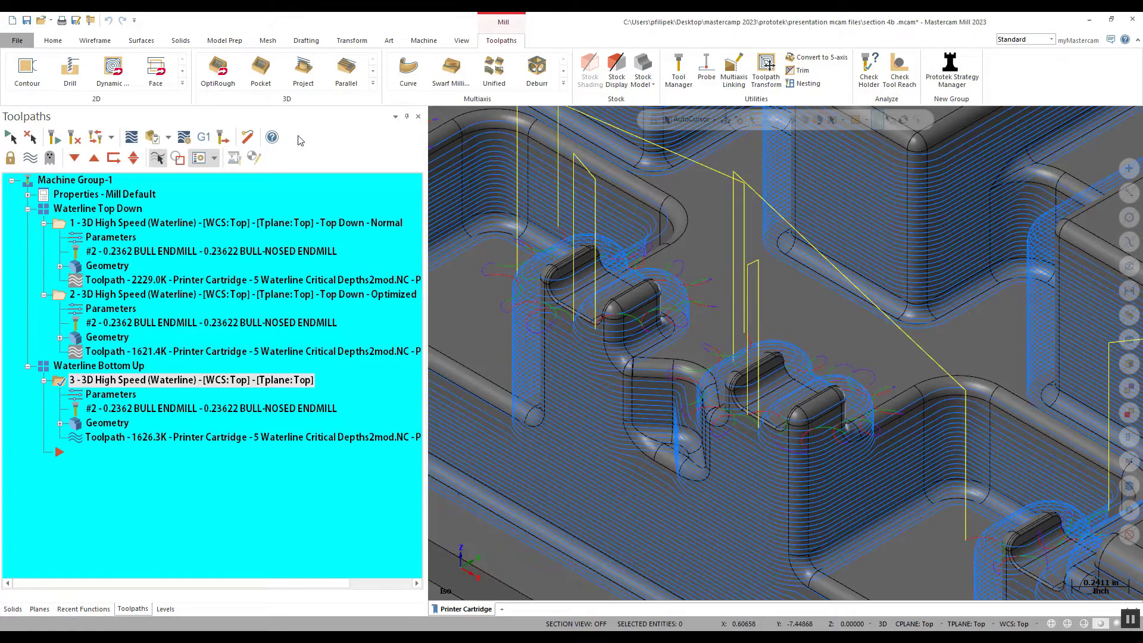
Backplot the regenerated operation 3 to its end and inspect the toolpath over the whole part.
left_click(131, 136)
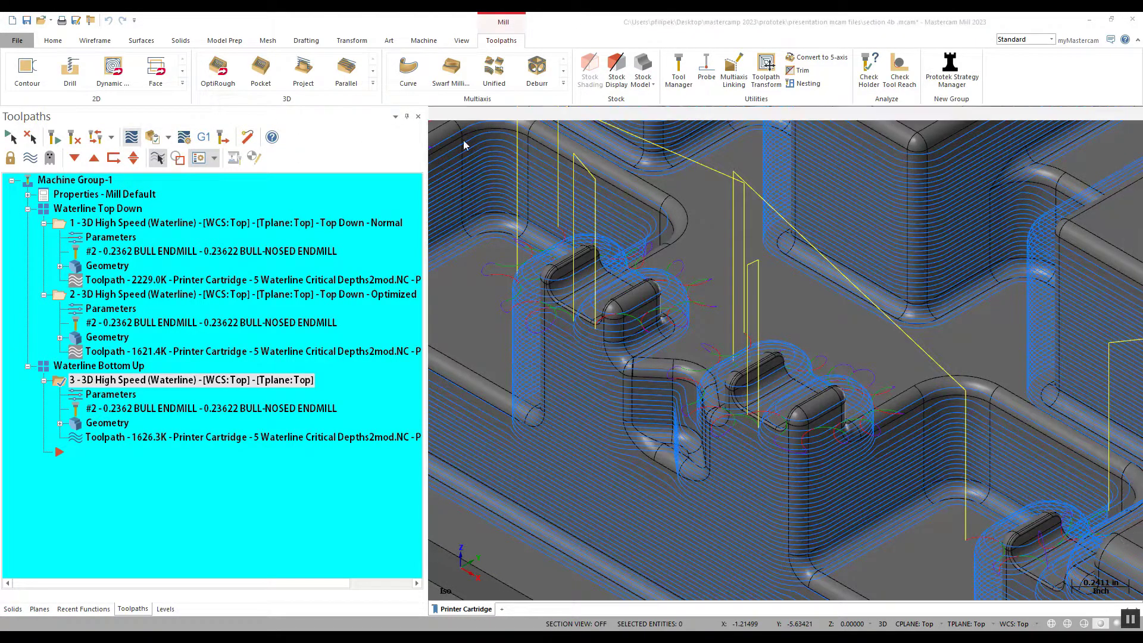
left_click_drag(588, 116, 1110, 114)
scroll(838, 374, "down", 5)
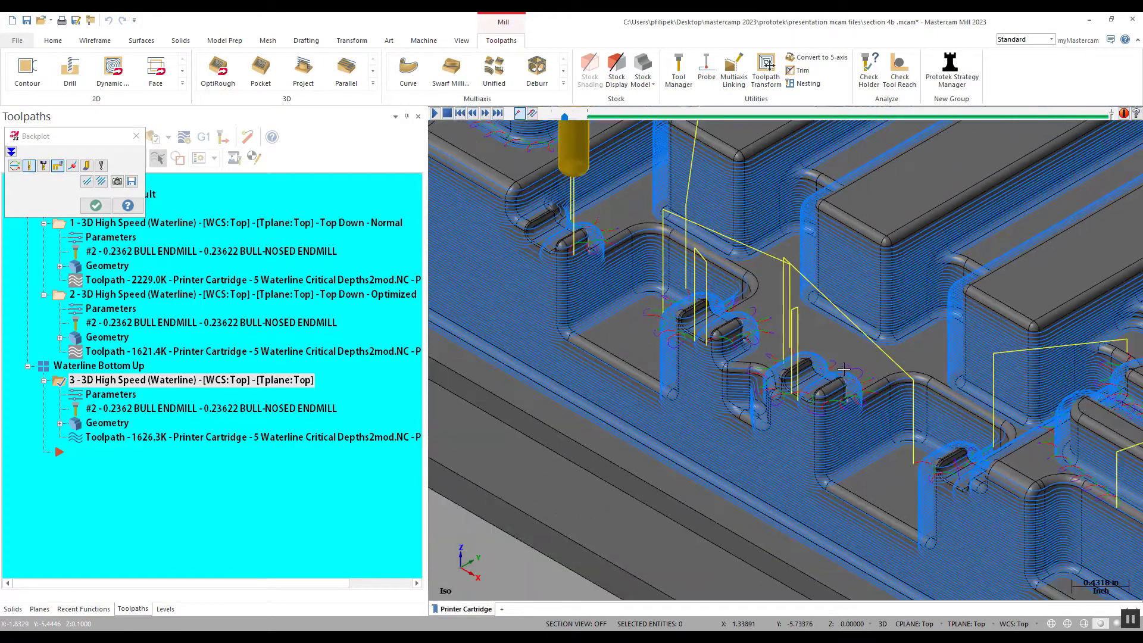
scroll(838, 373, "down", 3)
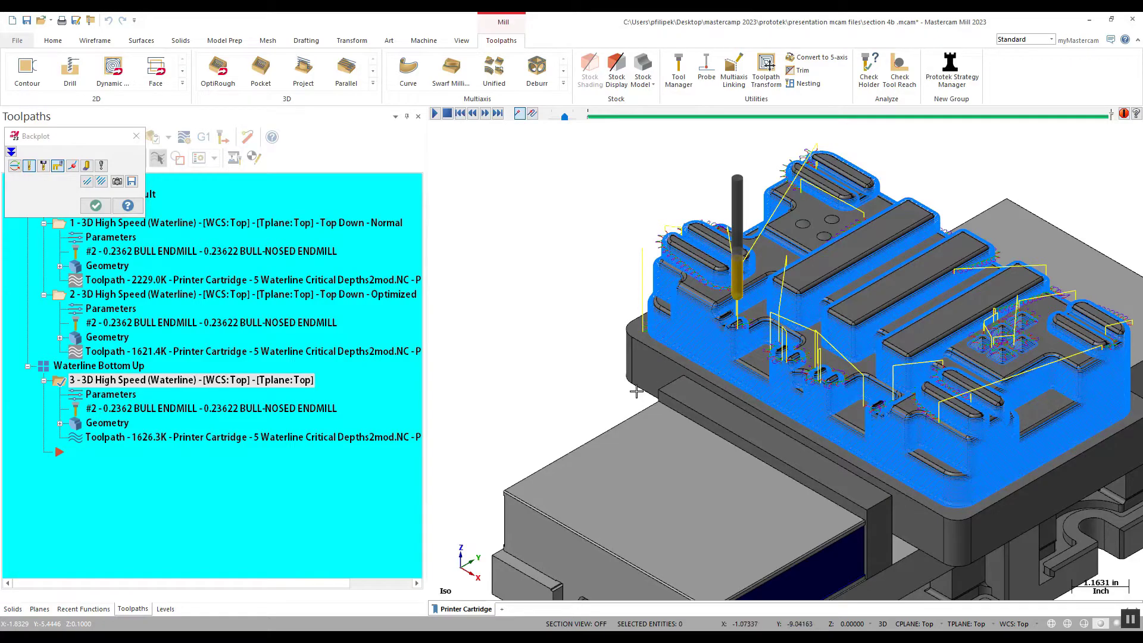
scroll(485, 337, "down", 3)
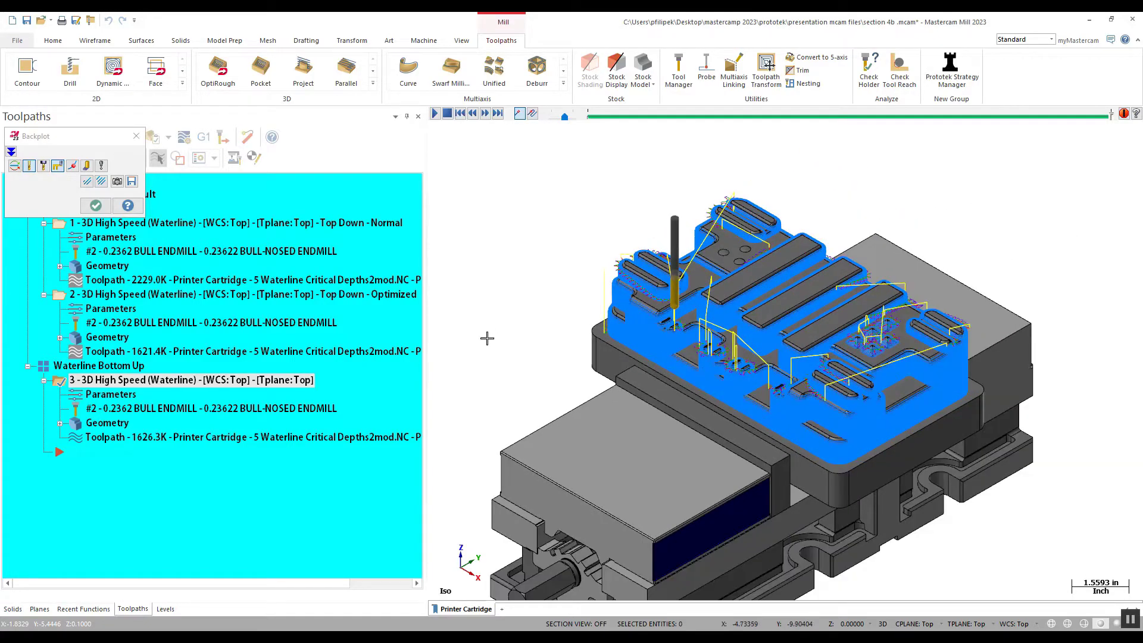
left_click(95, 205)
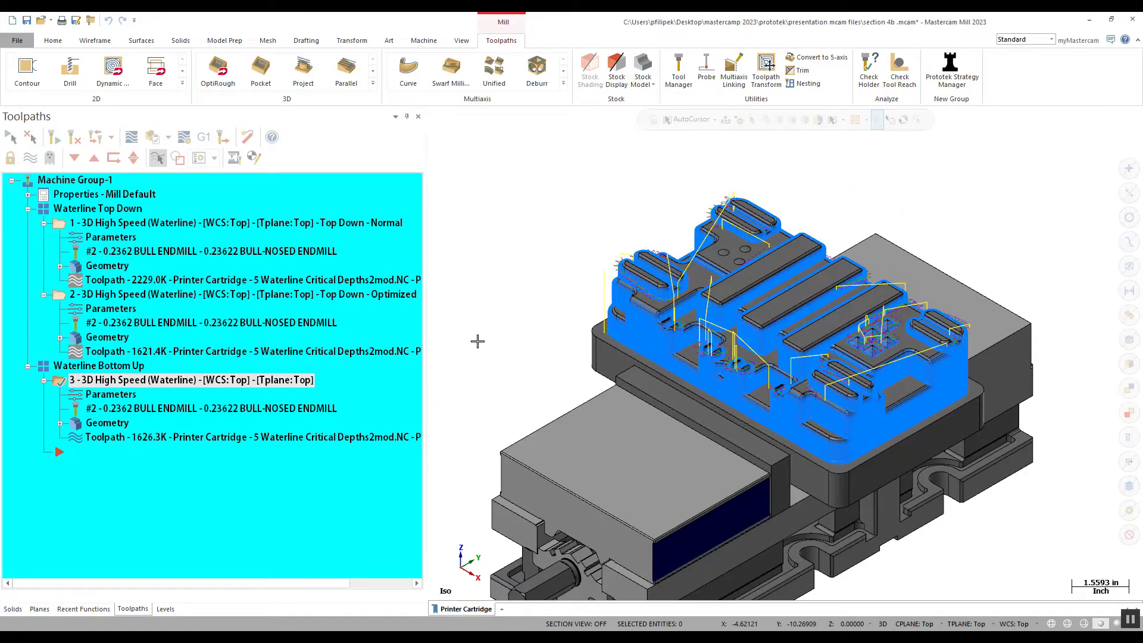